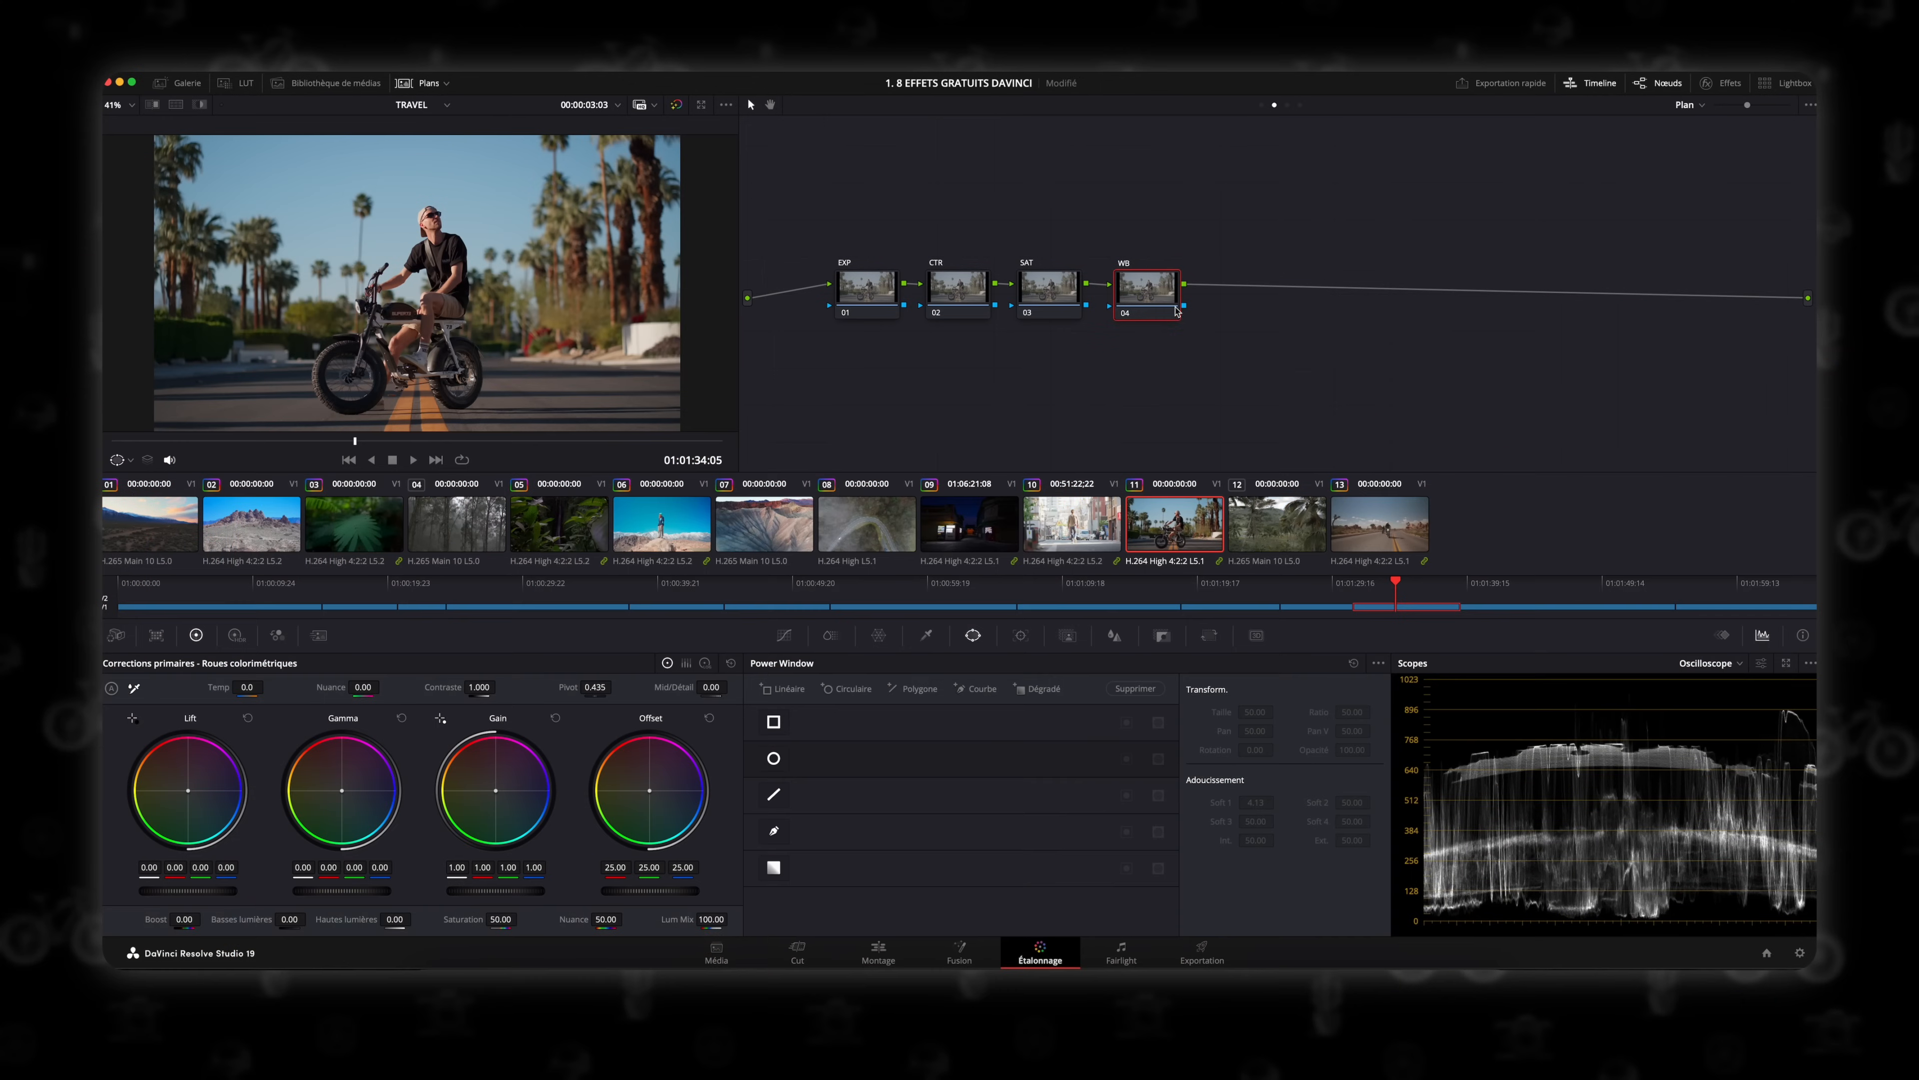
Add a serial node after the WB node, with two more nodes parallel to it.
{"action": "key", "text": "alt+s"}
{"action": "key", "text": "alt+p"}
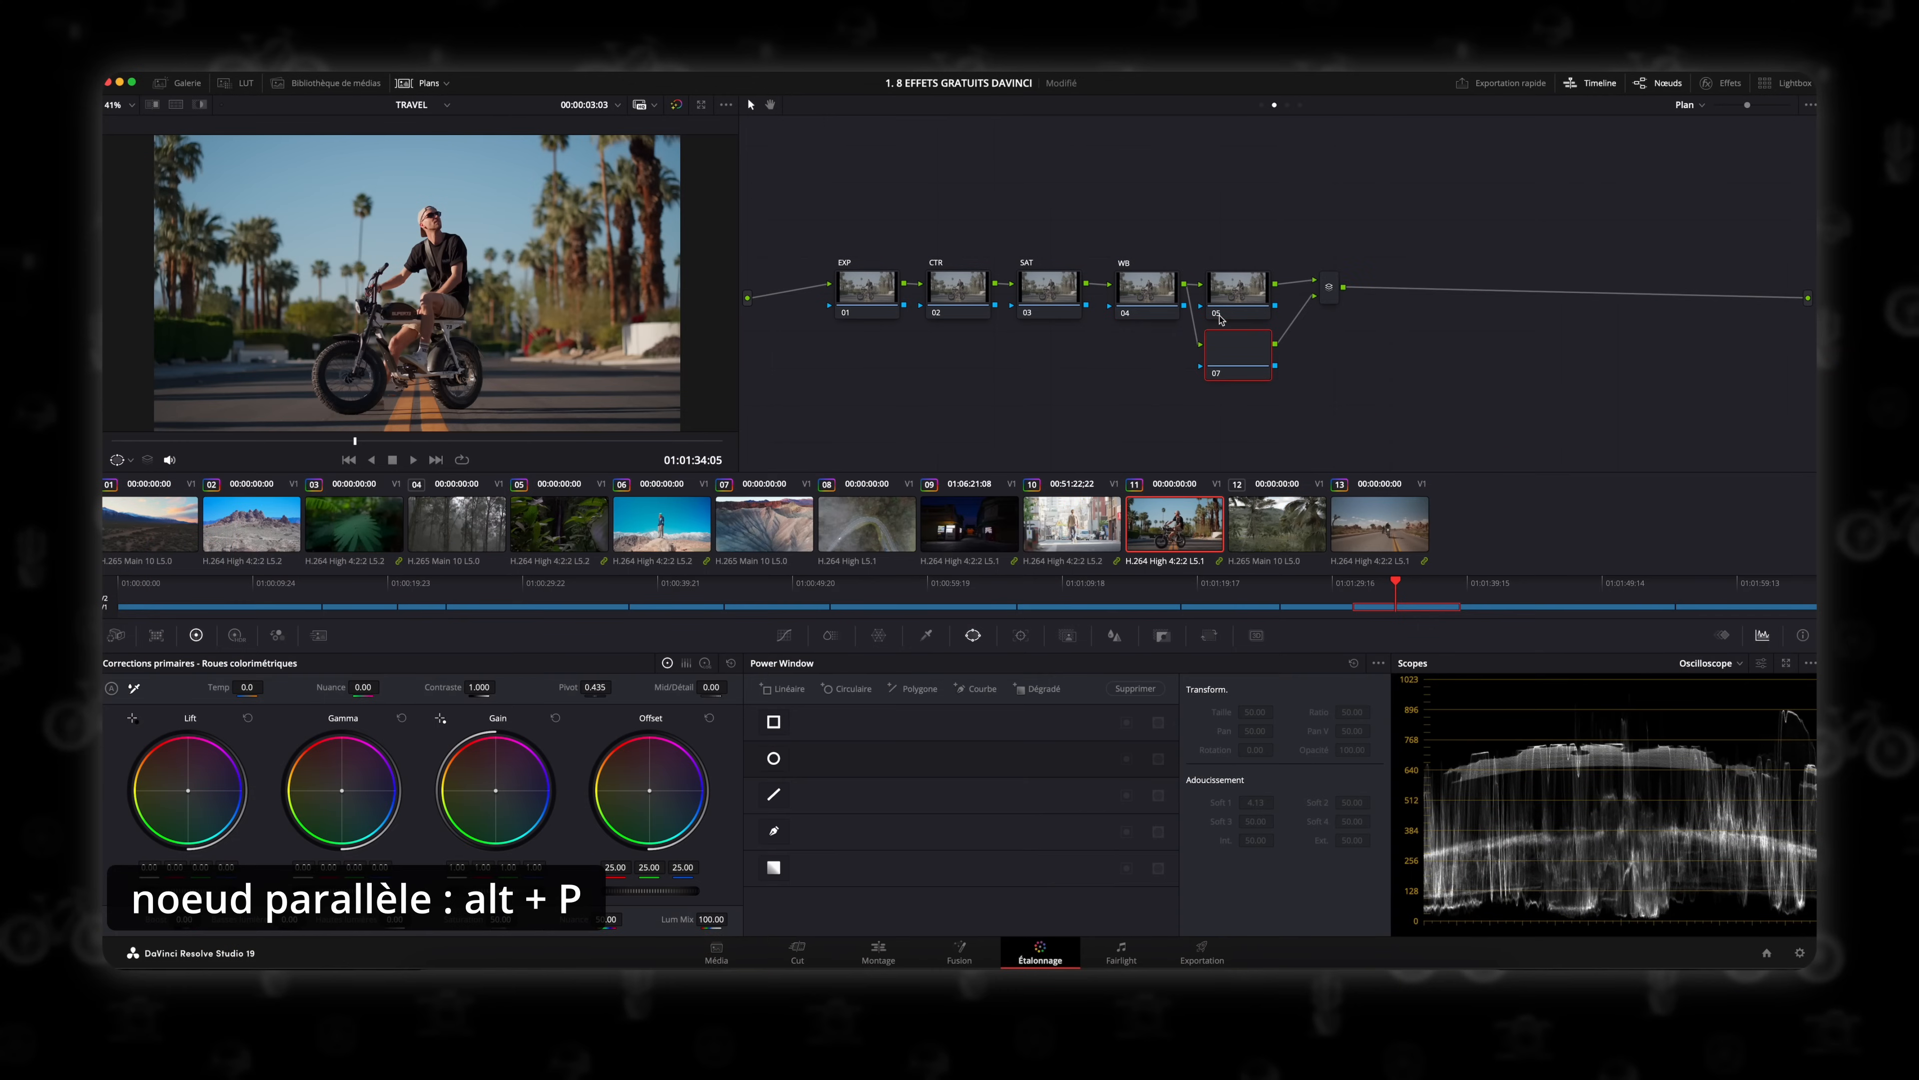
{"action": "key", "text": "alt+p"}
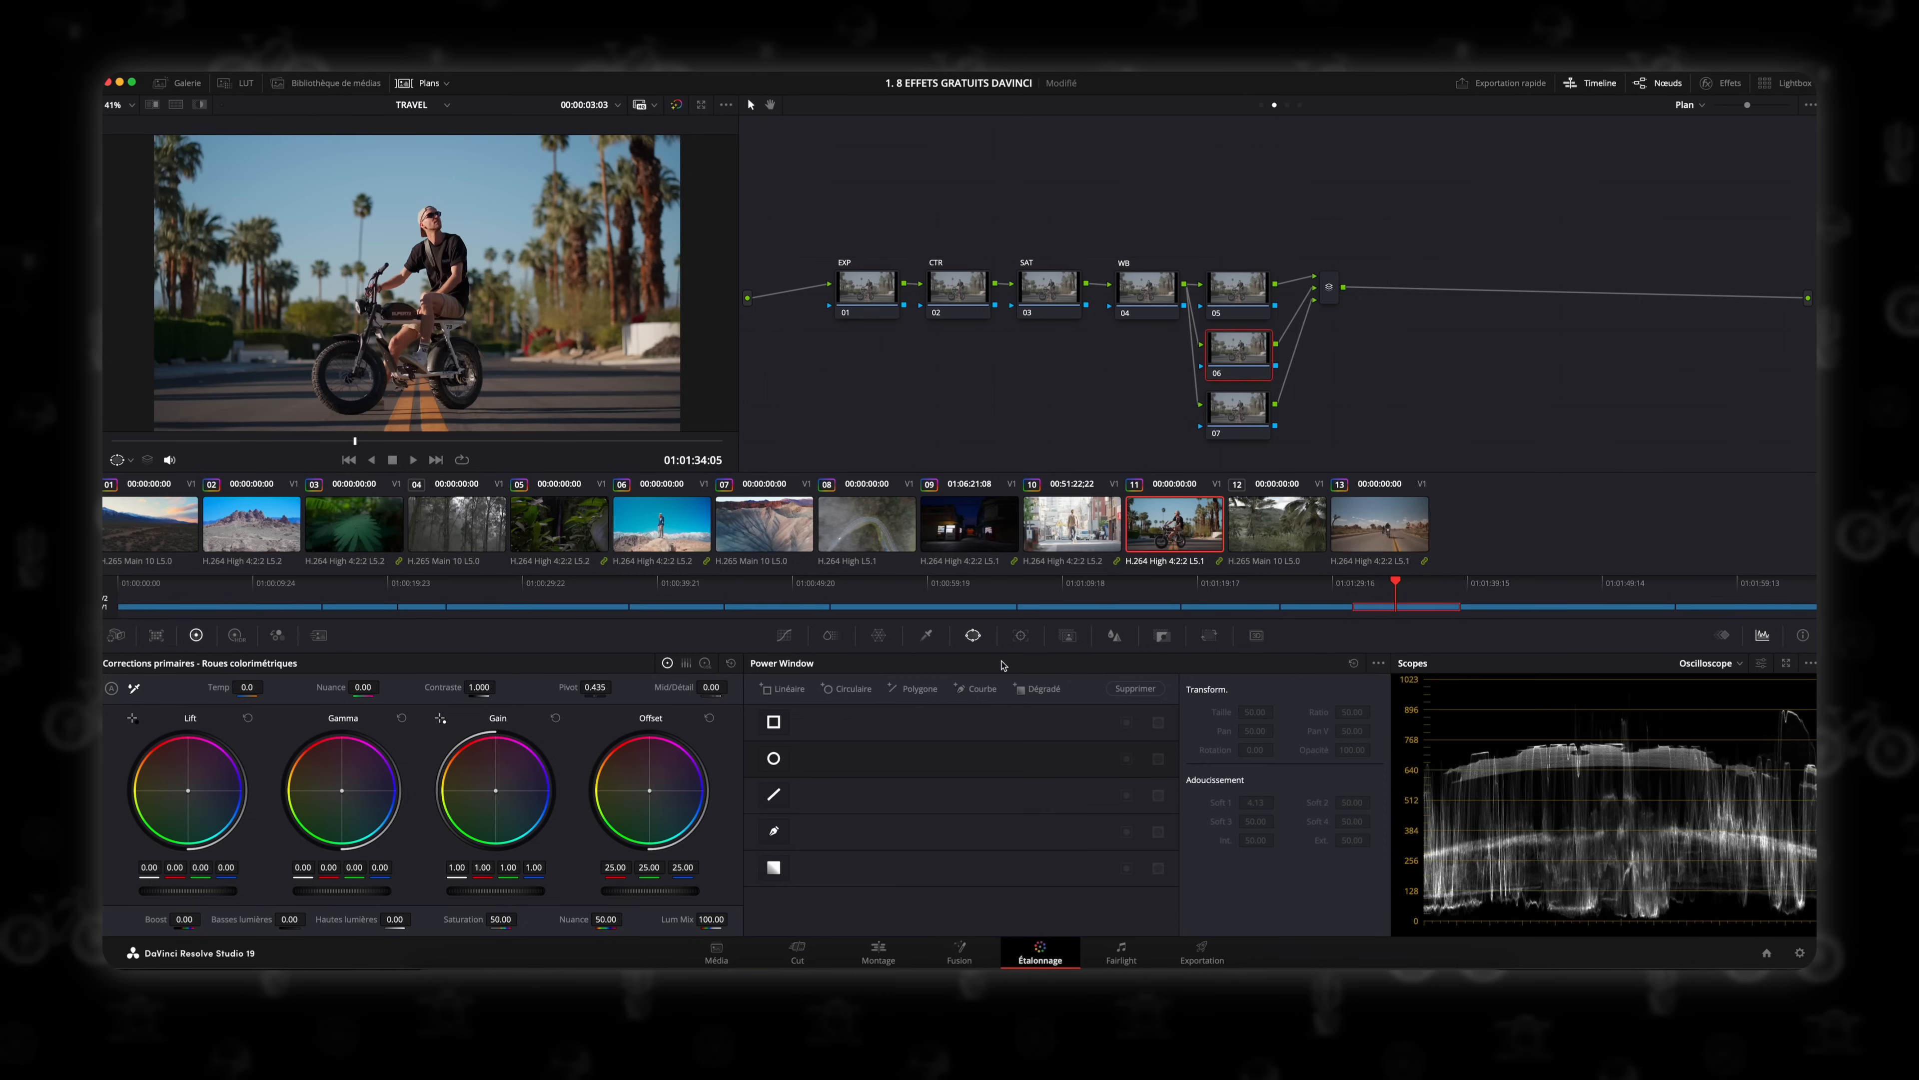
Add a gradient window on node 06, rotated about 133° over the road beside the bike, and lower its Global exposure in the HDR wheels.
{"action": "left_click", "coordinate": [1022, 689]}
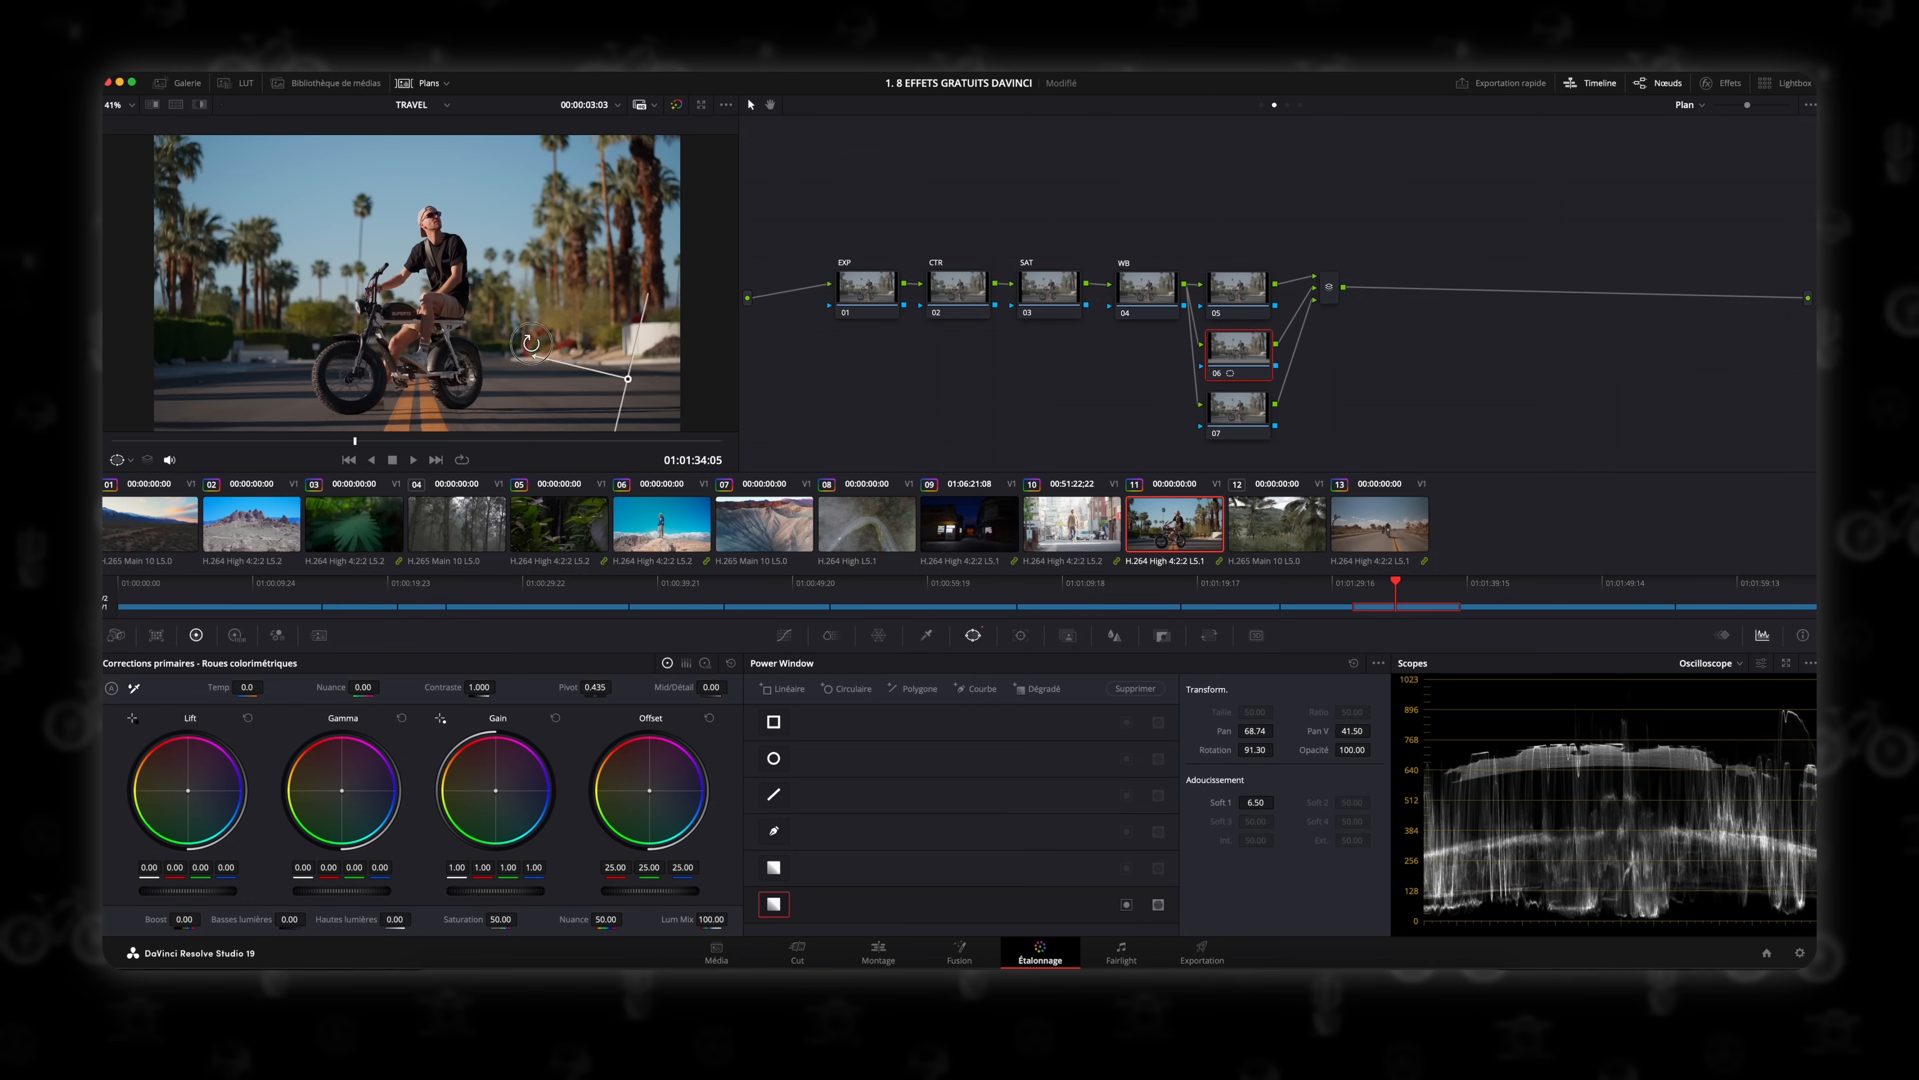
{"action": "left_click_drag", "start_coordinate": [557, 306], "coordinate": [572, 325]}
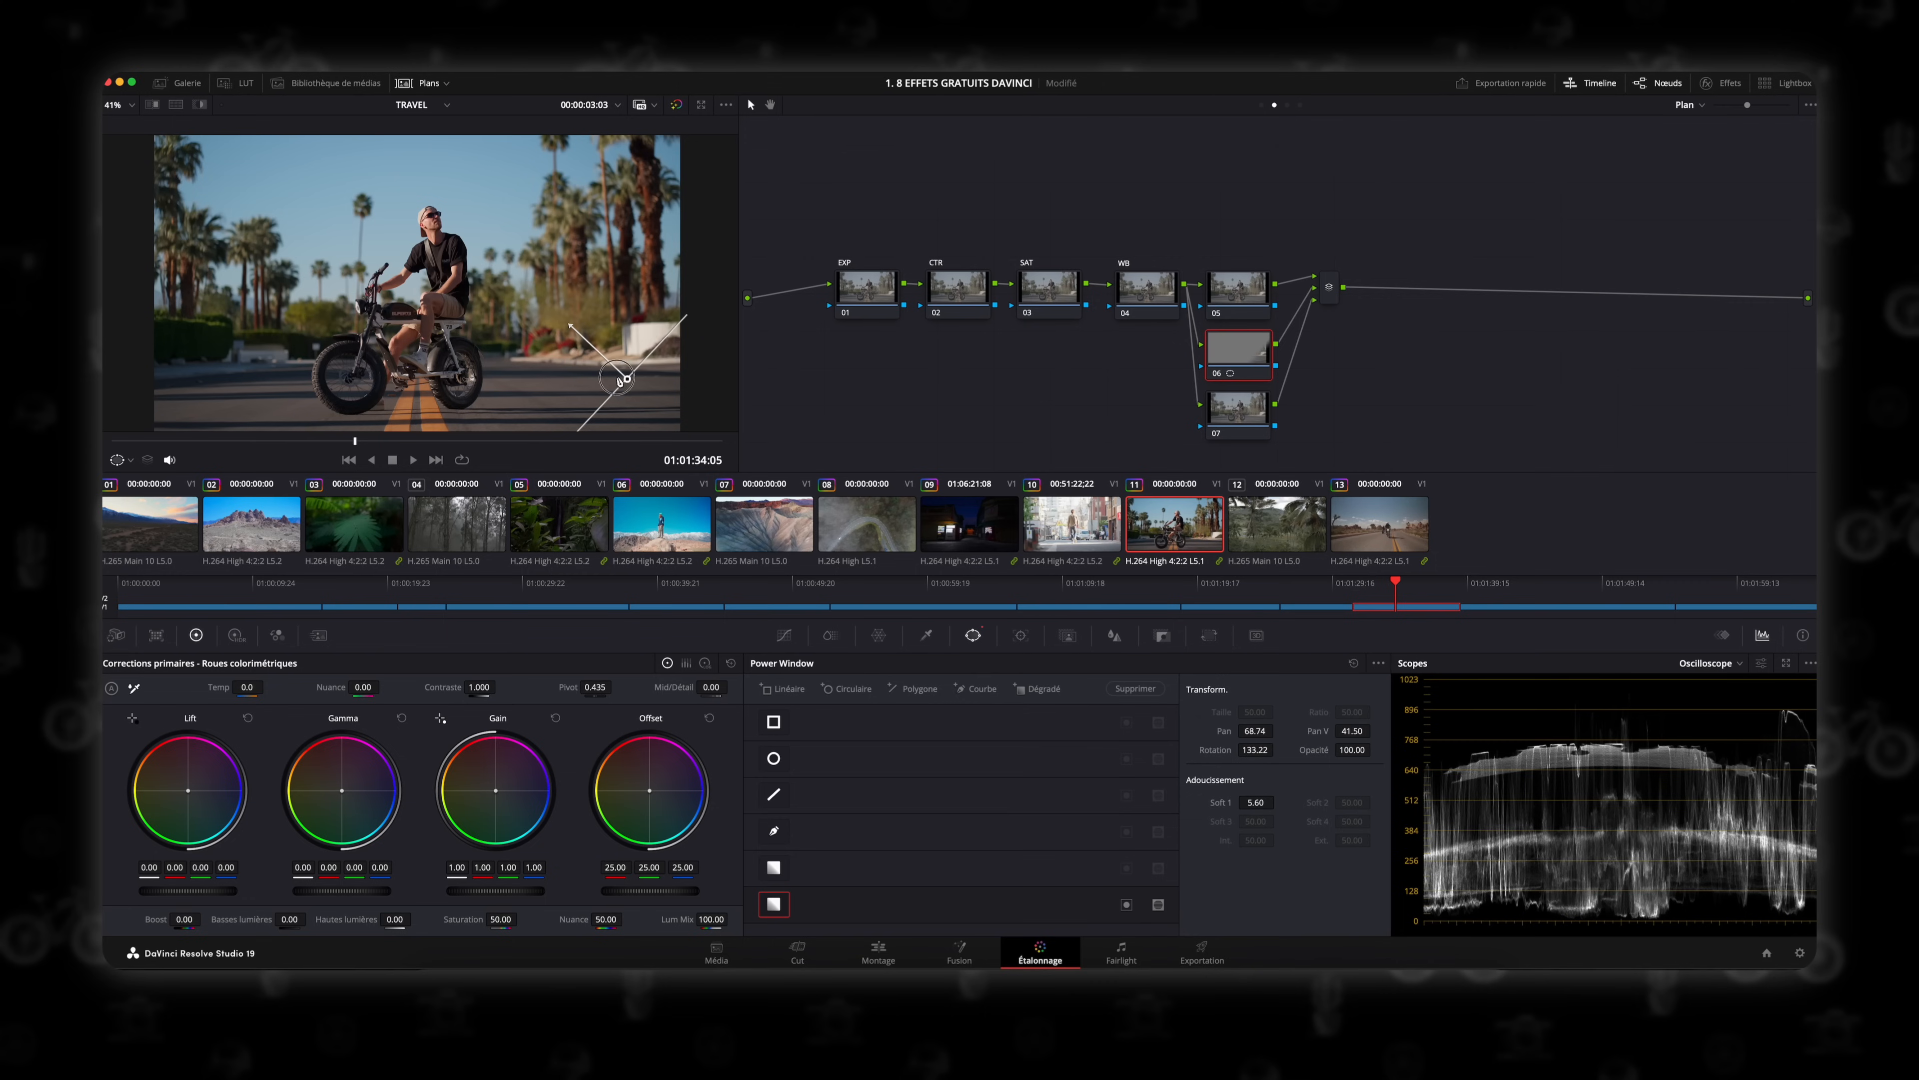
{"action": "left_click", "coordinate": [238, 637]}
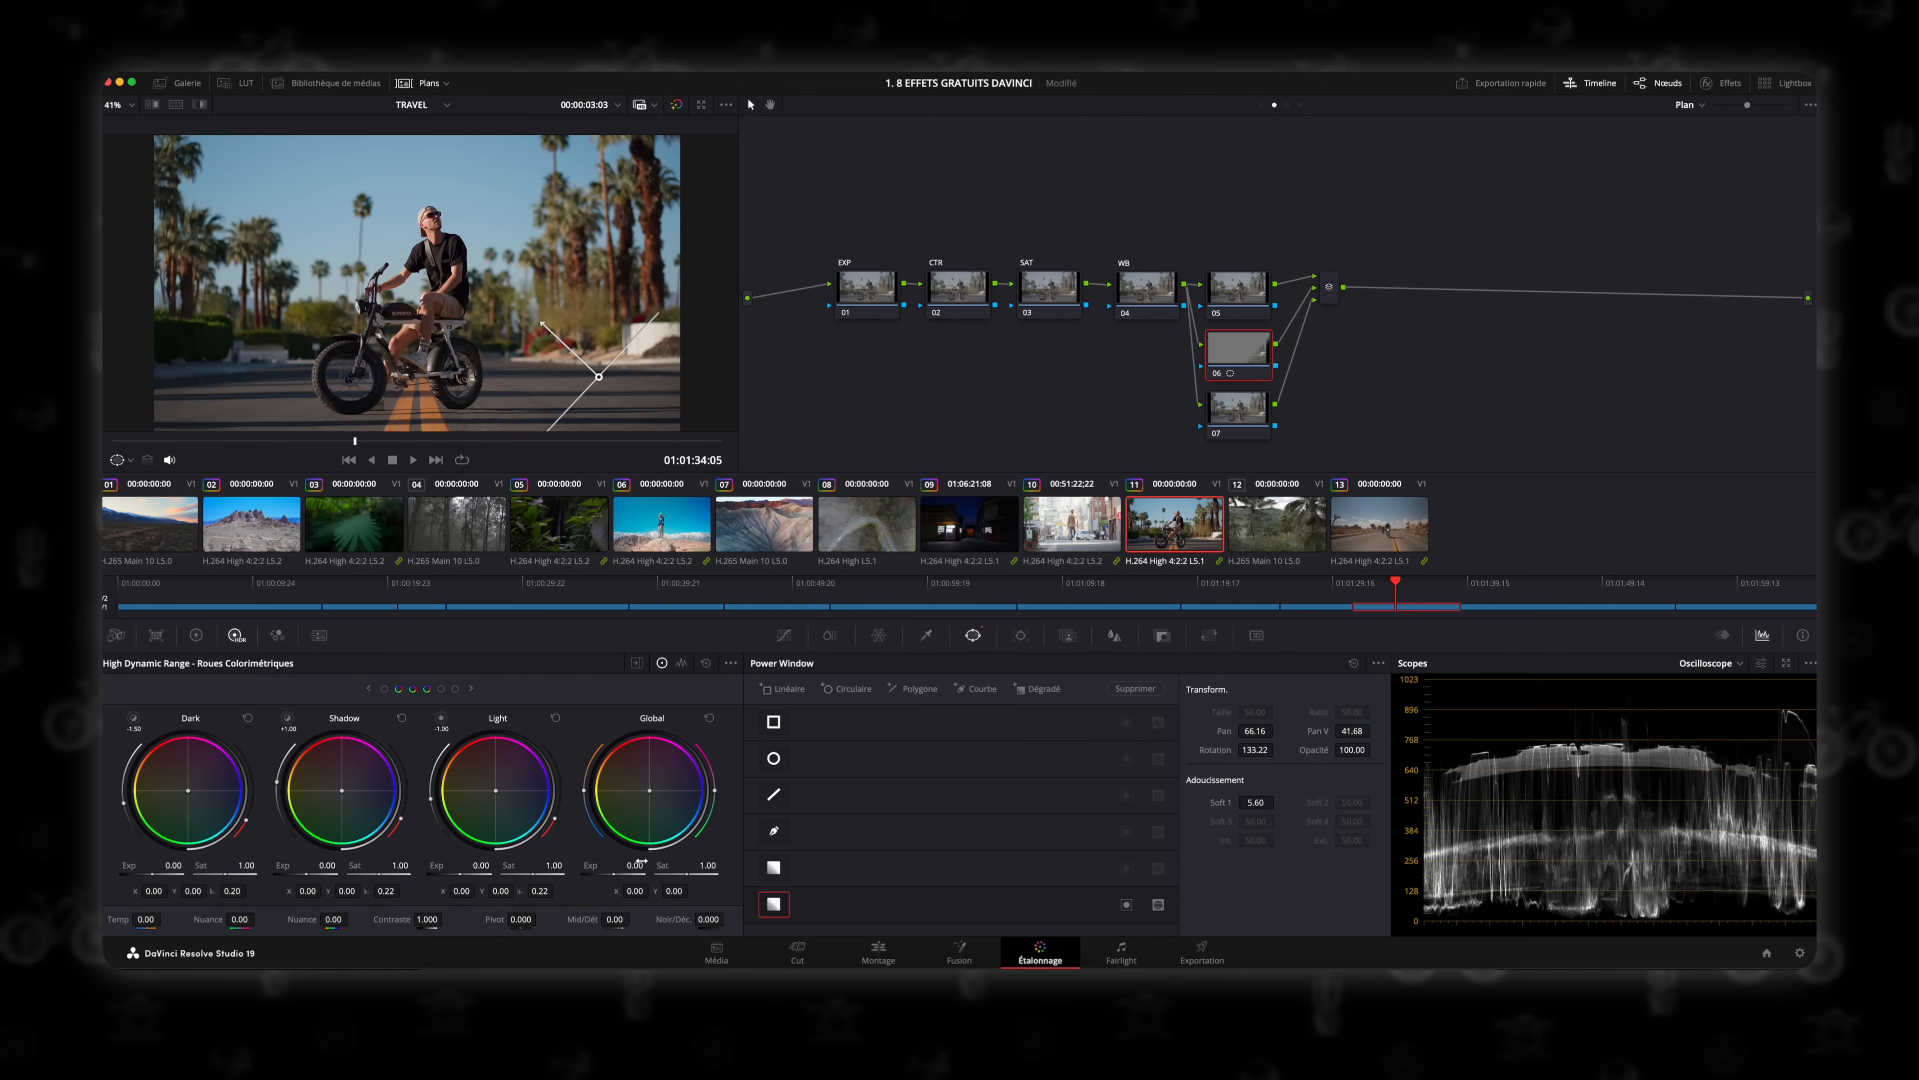
{"action": "left_click_drag", "start_coordinate": [586, 872], "coordinate": [551, 867]}
Add another gradient window and reposition it over the rider in the image.
{"action": "left_click", "coordinate": [1038, 688]}
{"action": "mouse_move", "coordinate": [417, 283]}
{"action": "left_mouse_down"}
{"action": "mouse_move", "coordinate": [433, 184]}
{"action": "mouse_move", "coordinate": [426, 259]}
{"action": "left_mouse_up"}
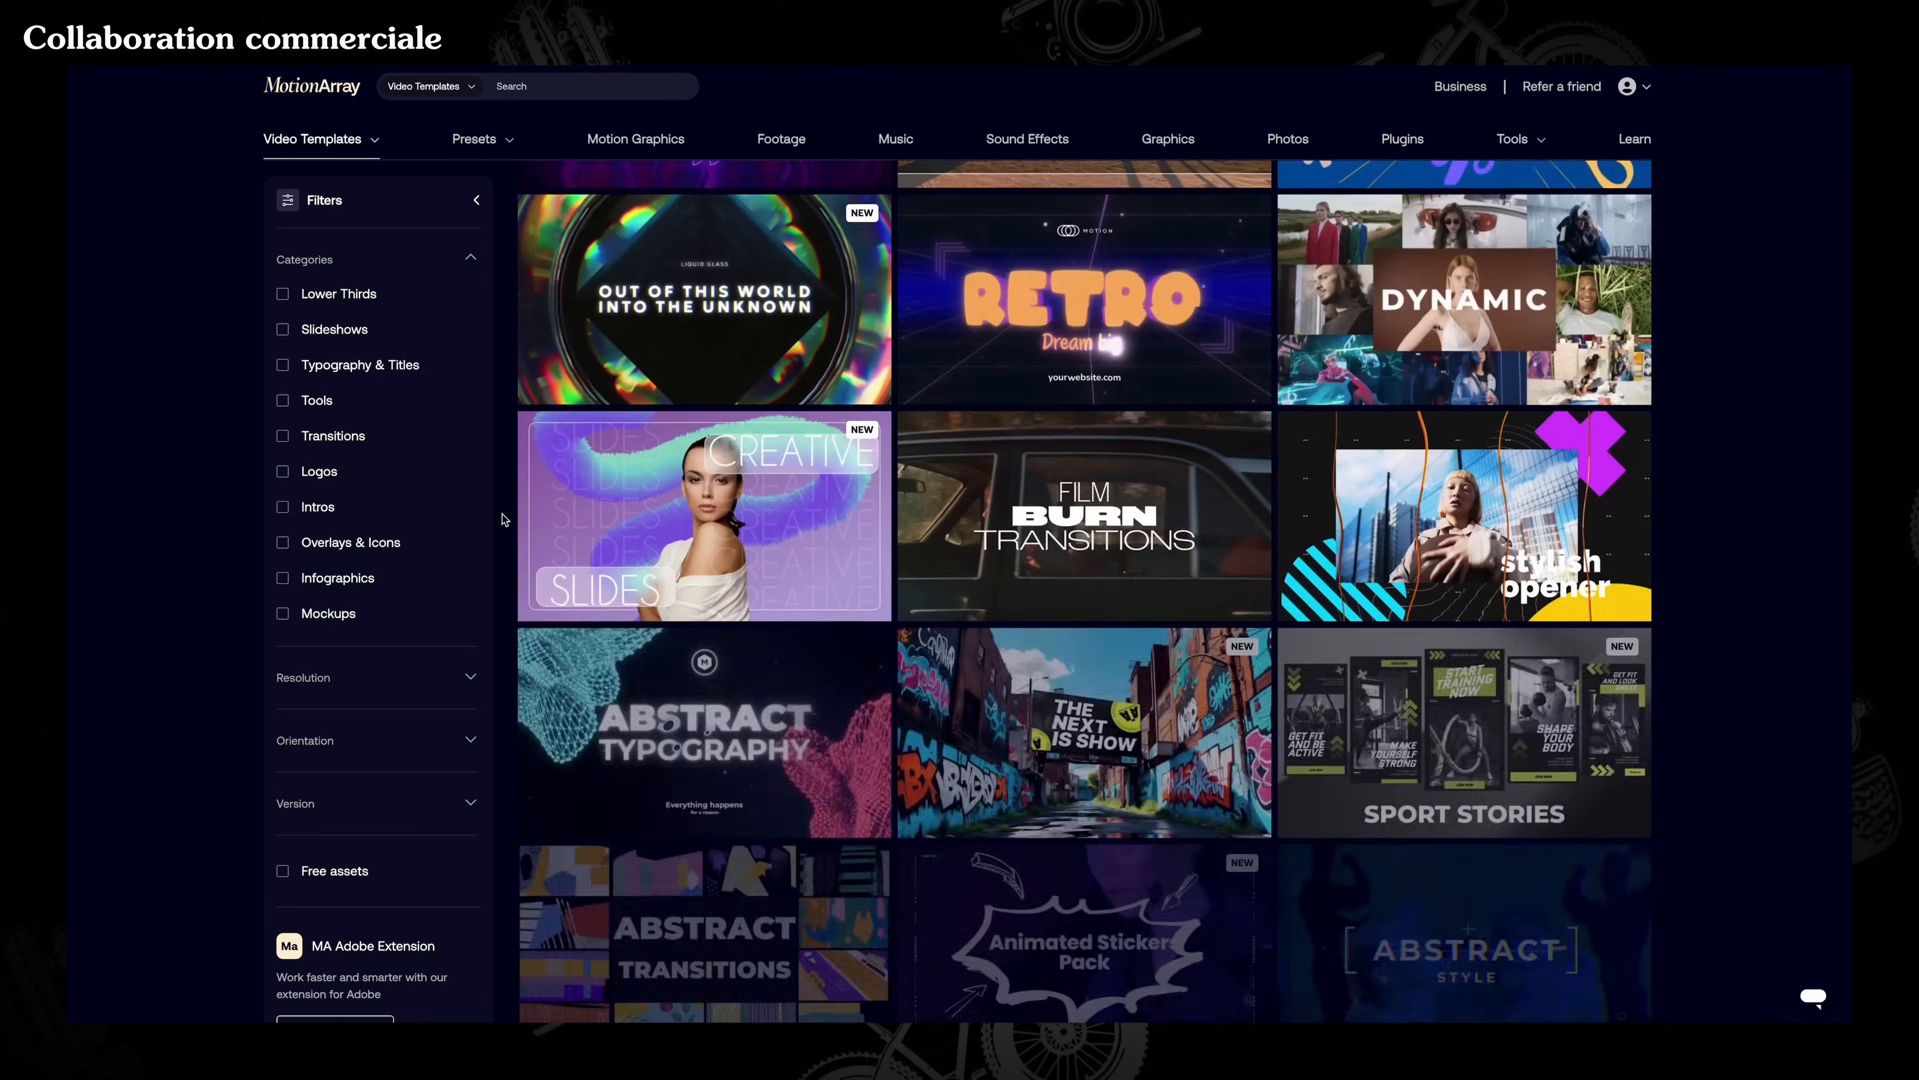
Browse the video templates on the Motion Array website and open its annual subscription offer.
{"action": "scroll", "coordinate": [1119, 385], "scroll_direction": "down", "scroll_amount": 4}
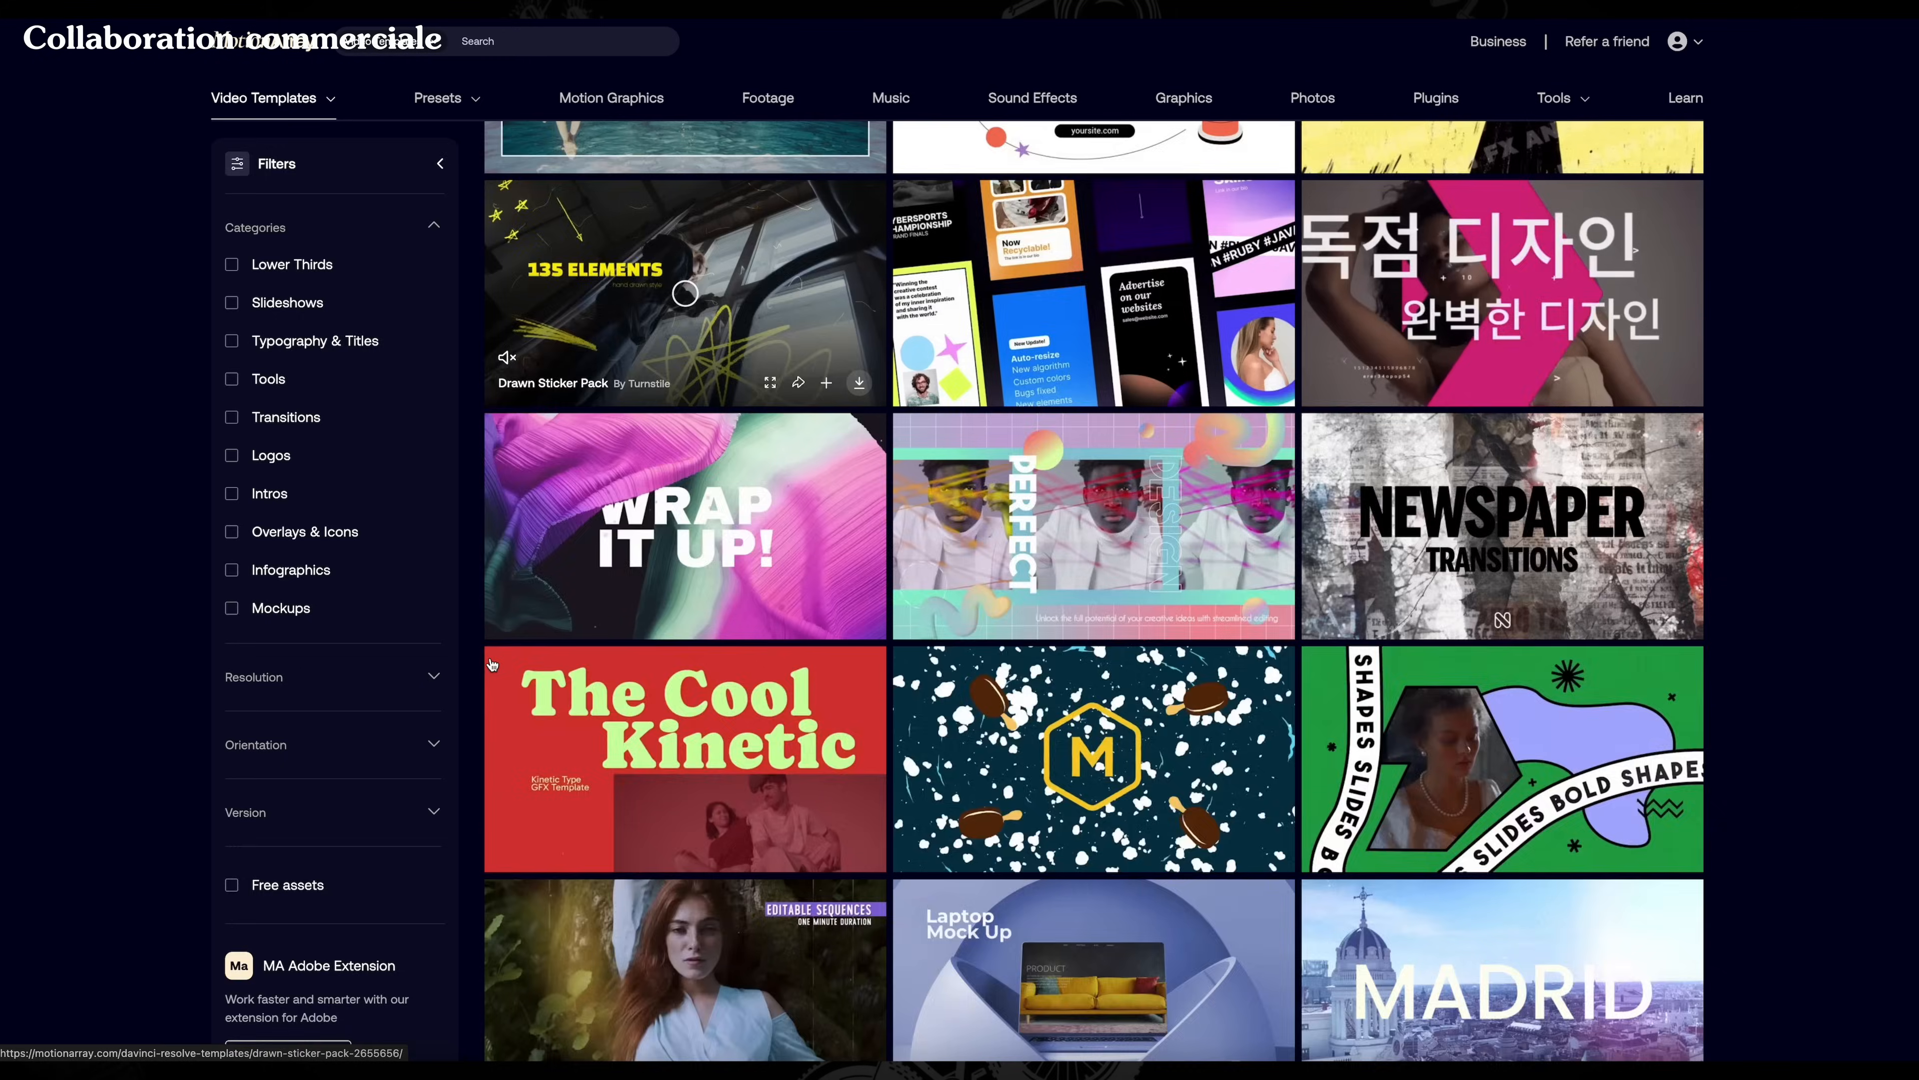
{"action": "scroll", "coordinate": [970, 567], "scroll_direction": "down", "scroll_amount": 10}
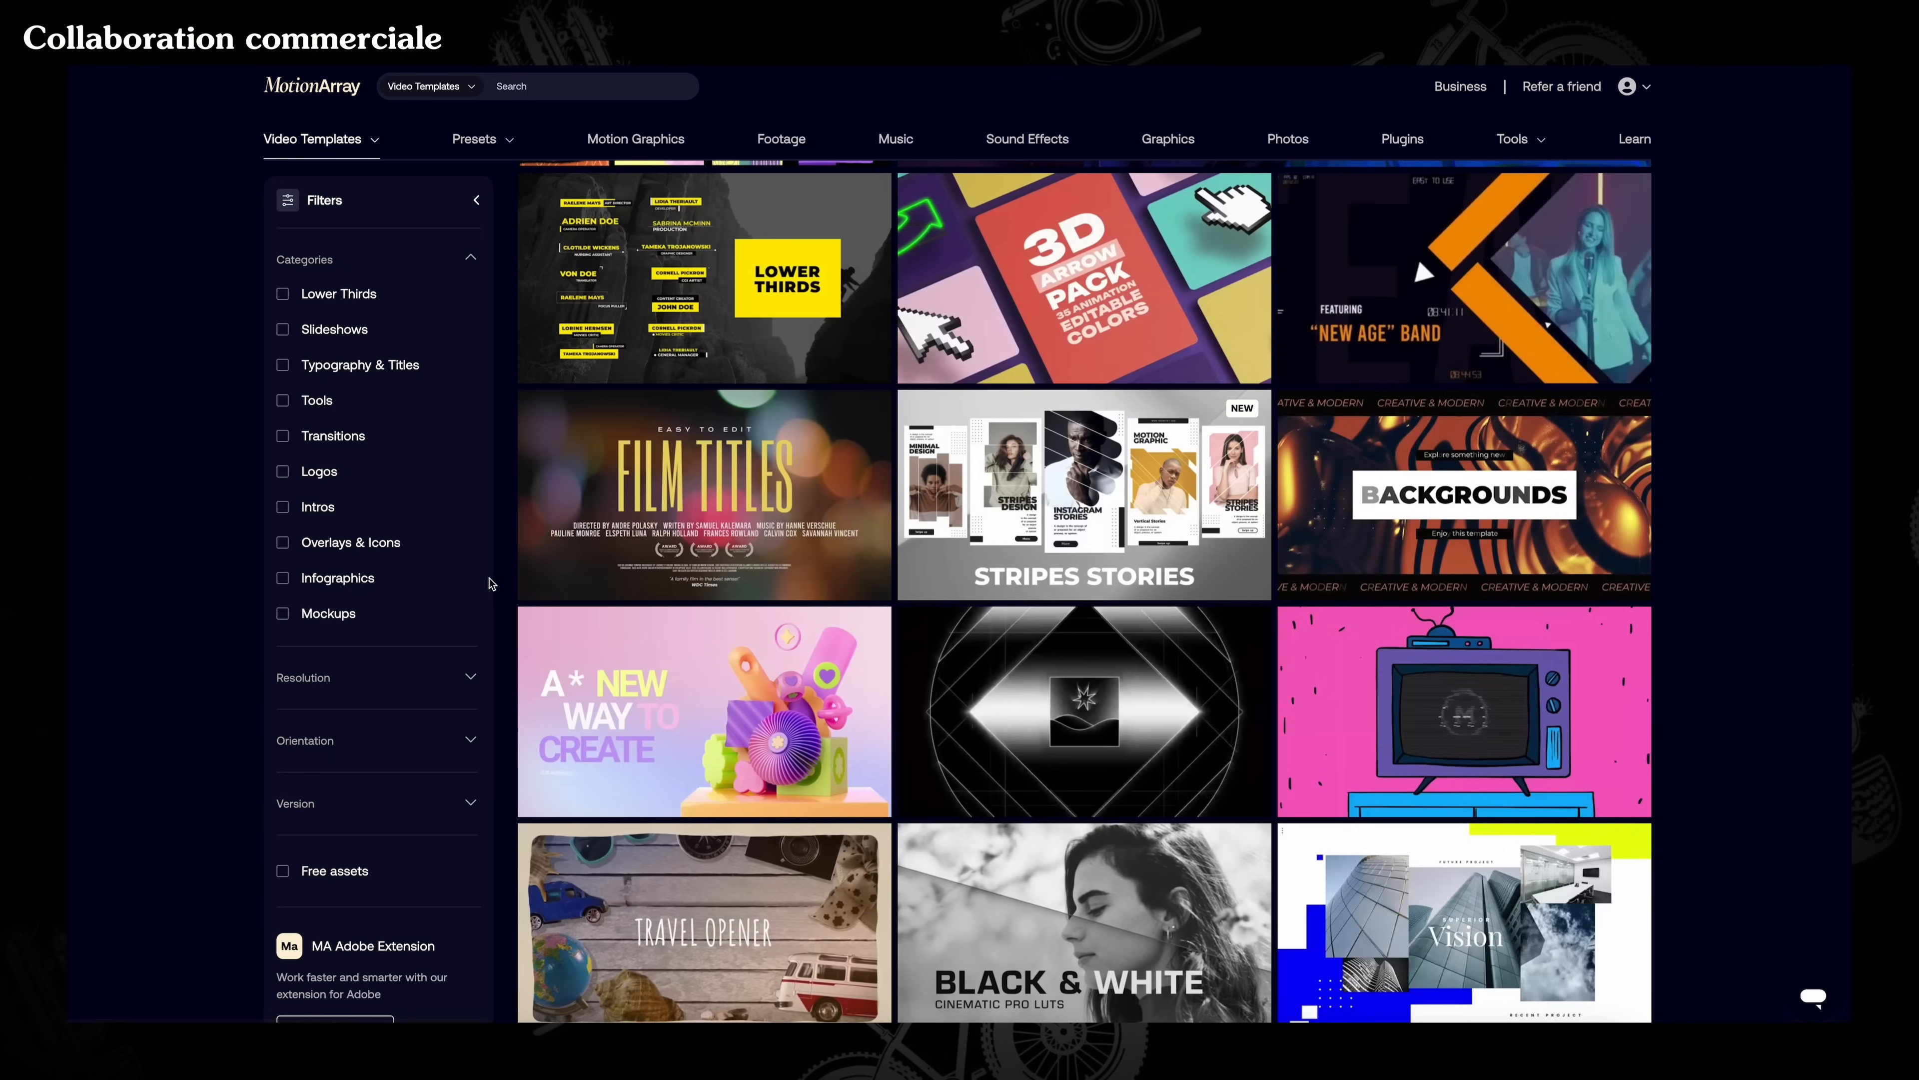
{"action": "scroll", "coordinate": [491, 582], "scroll_direction": "down", "scroll_amount": 10}
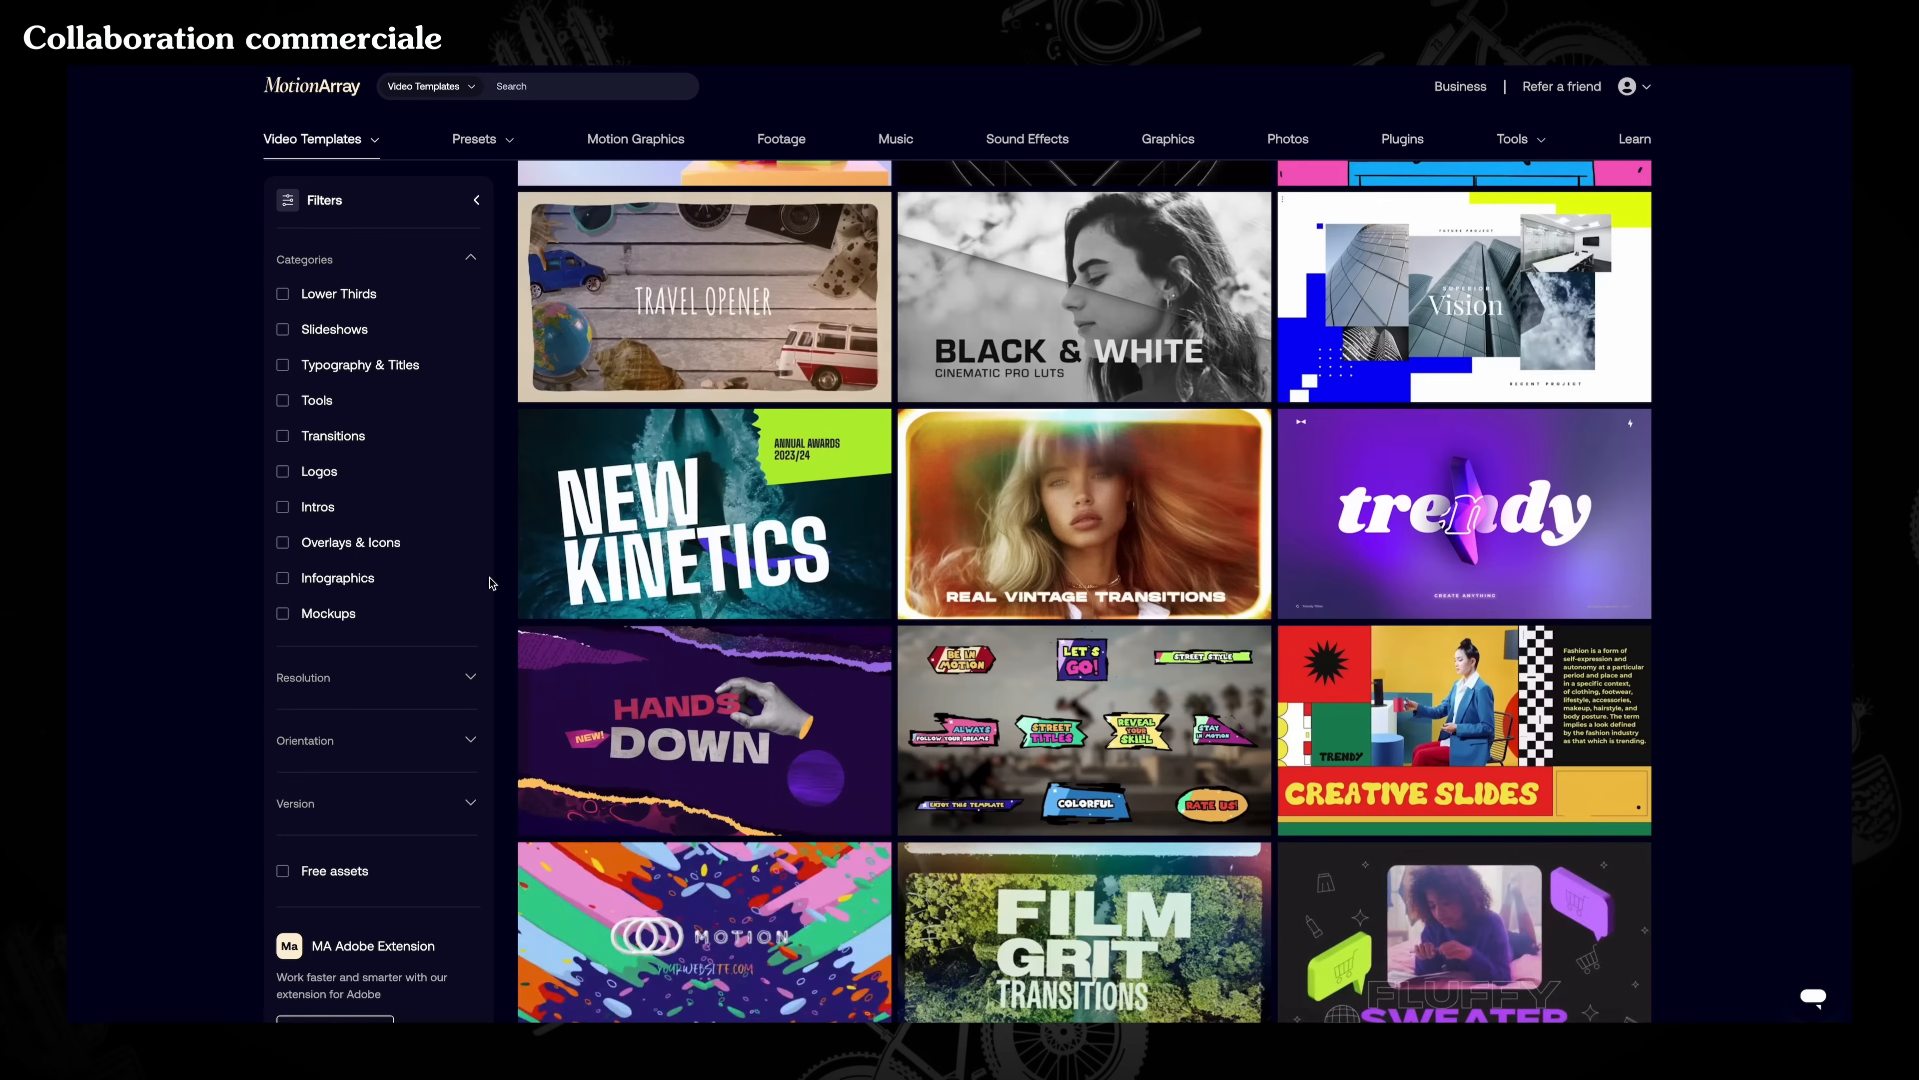
{"action": "scroll", "coordinate": [491, 582], "scroll_direction": "down", "scroll_amount": 10}
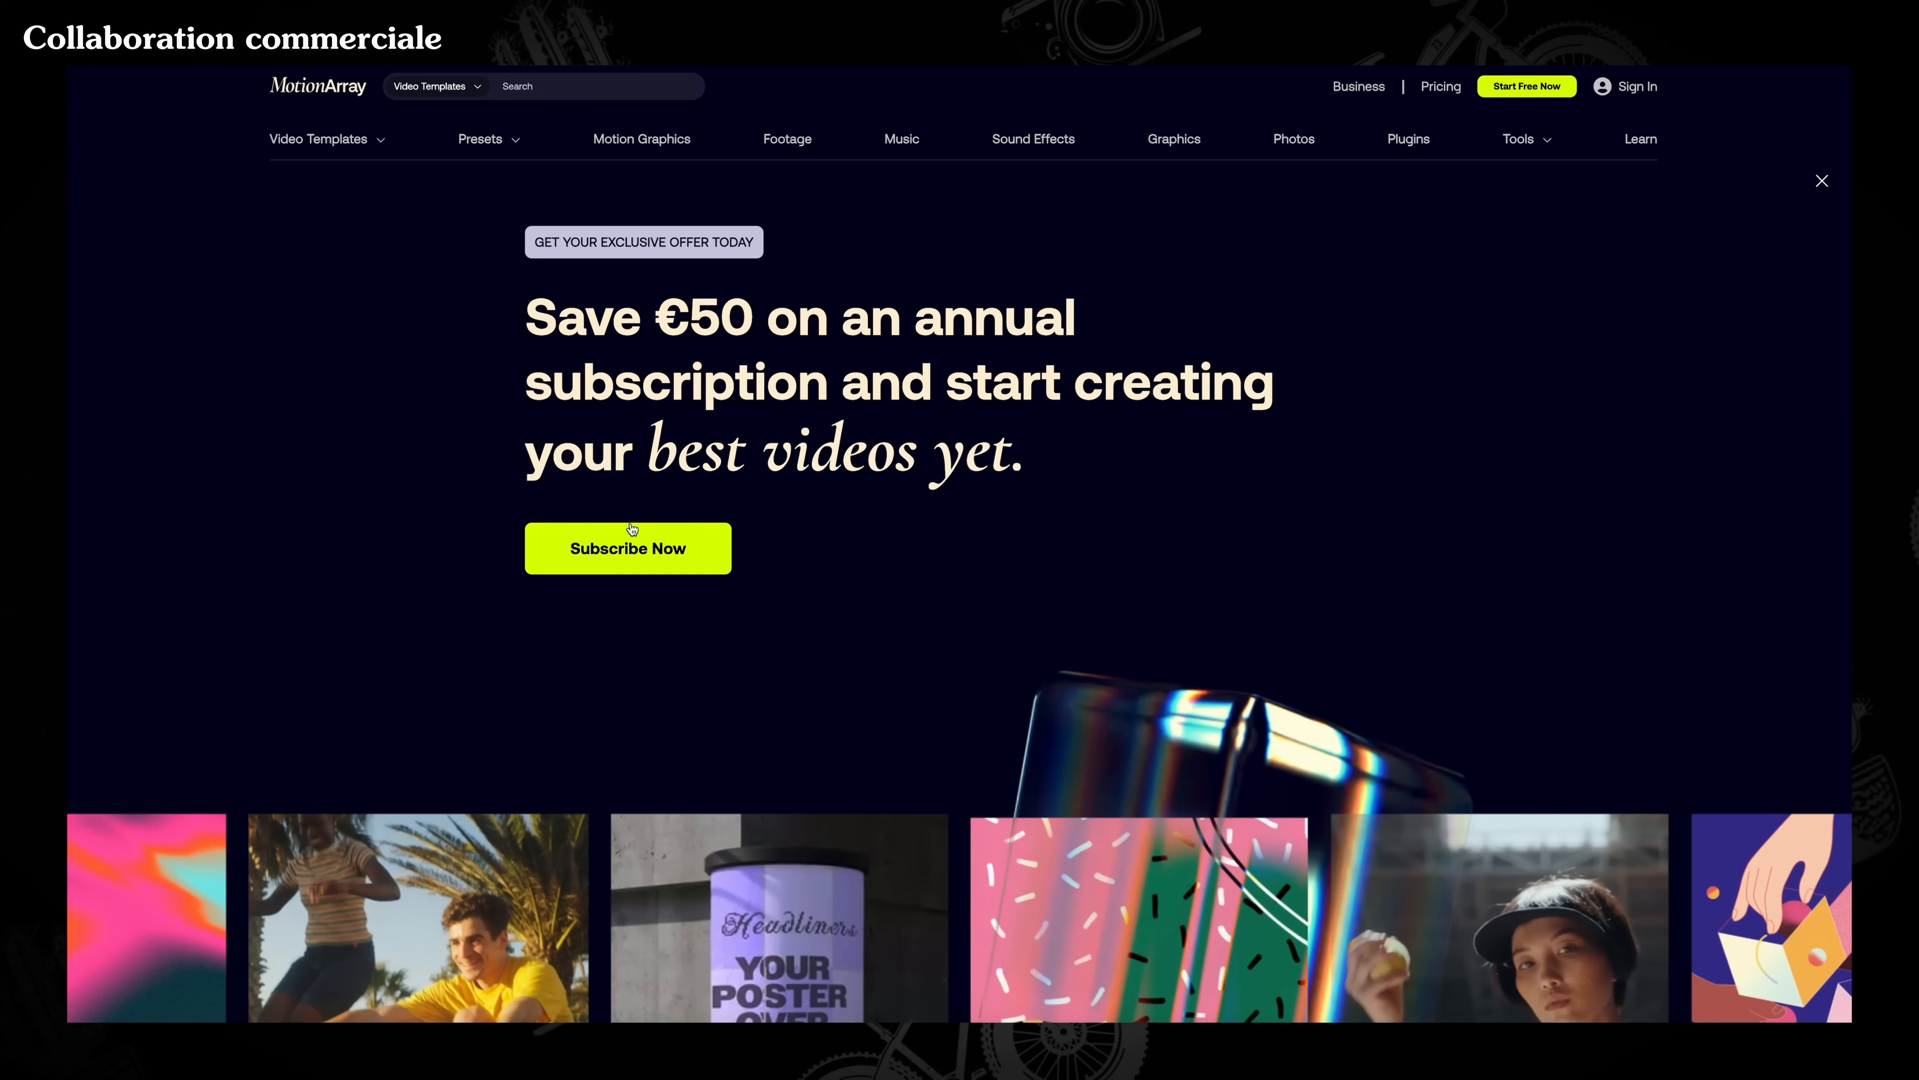
{"action": "left_click", "coordinate": [629, 550]}
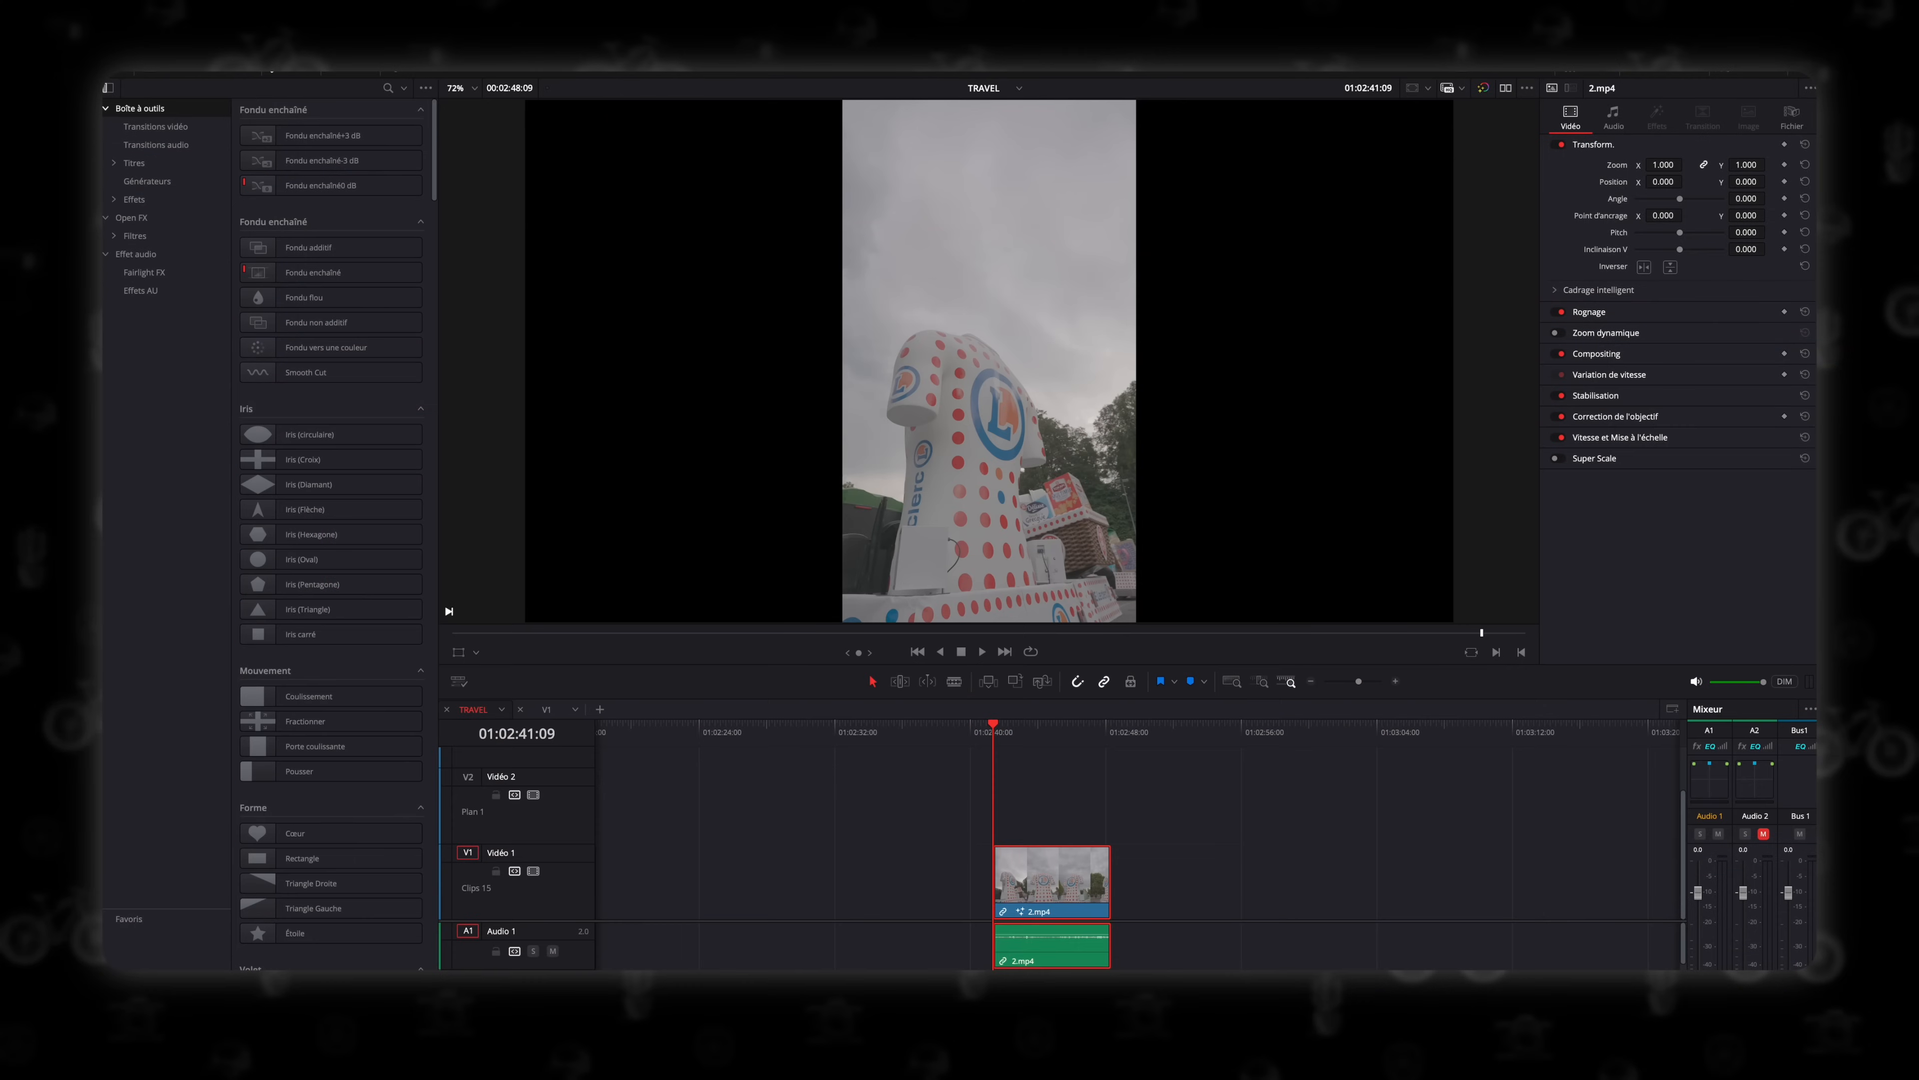
Open the clip 2.mp4 in the Fusion page and add a Tracker node after MediaIn1.
{"action": "key", "text": "shift+5"}
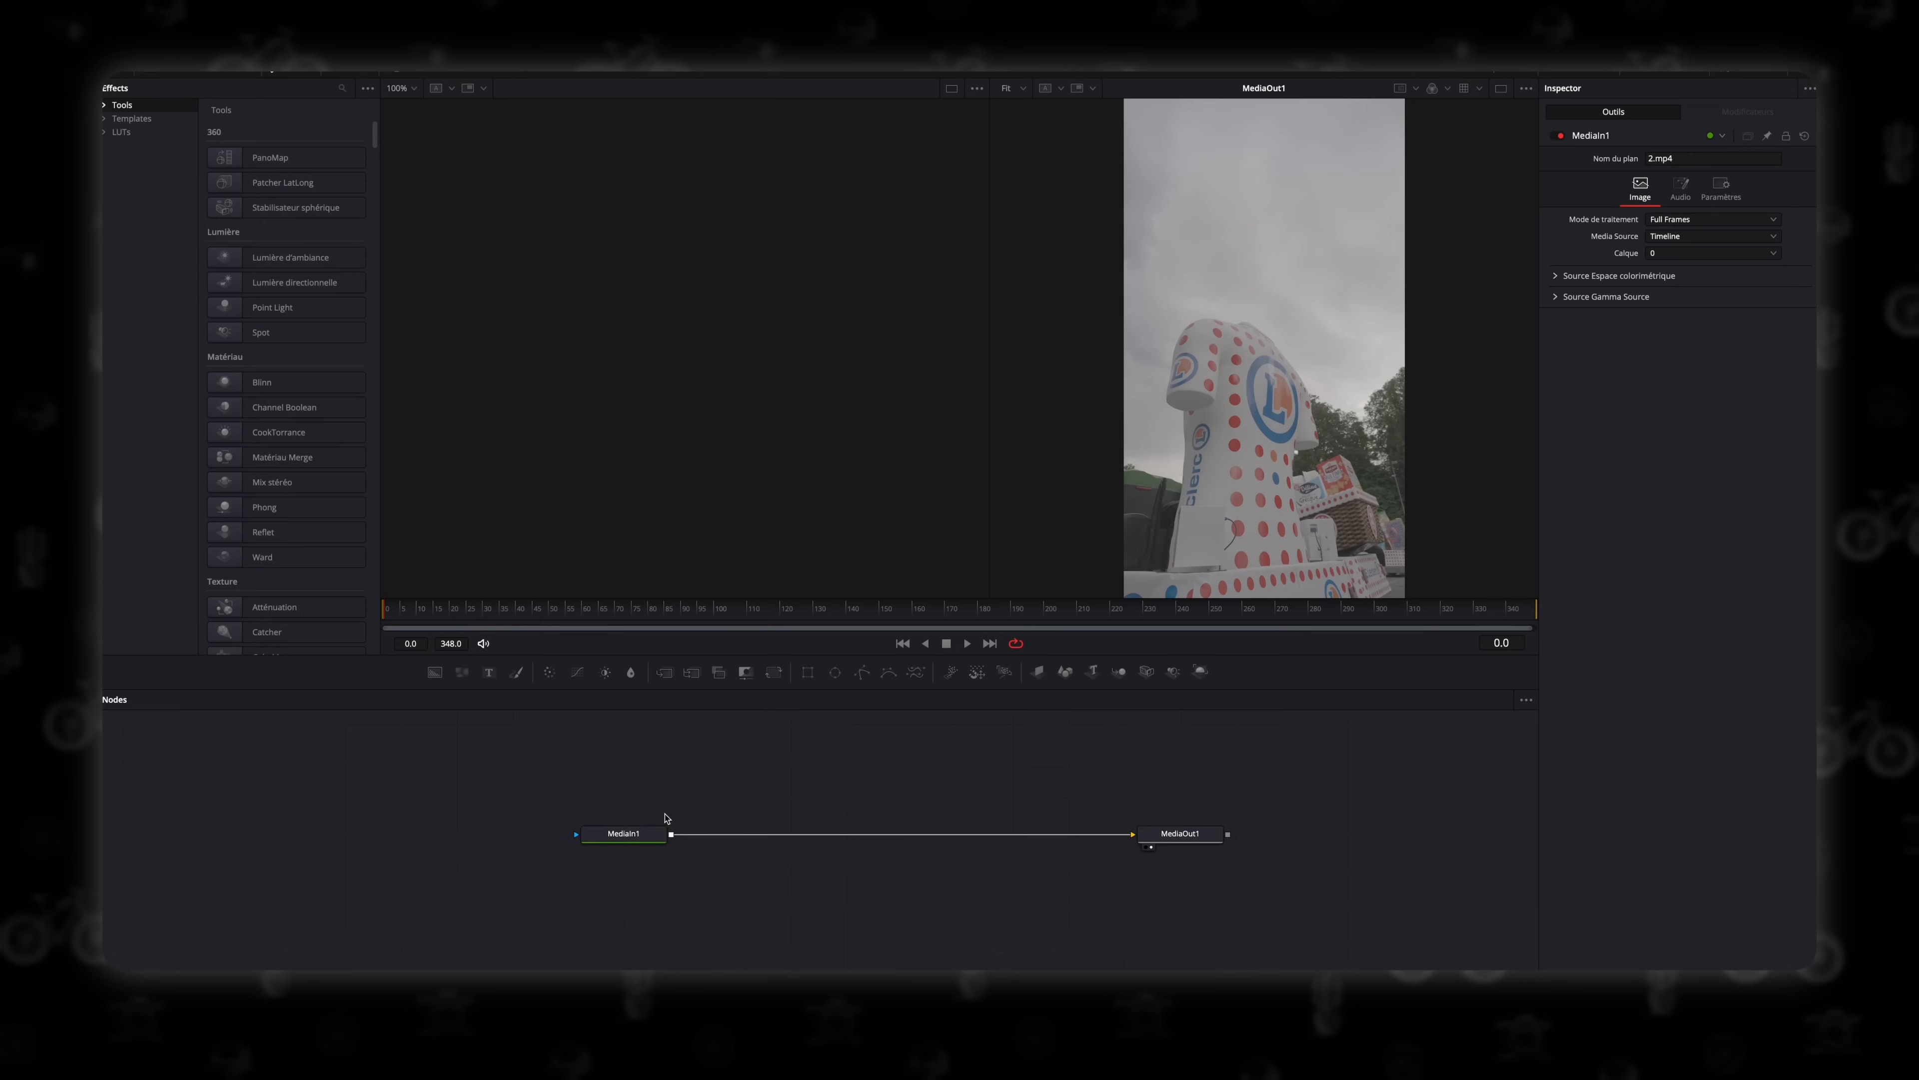
{"action": "key", "text": "shift+space"}
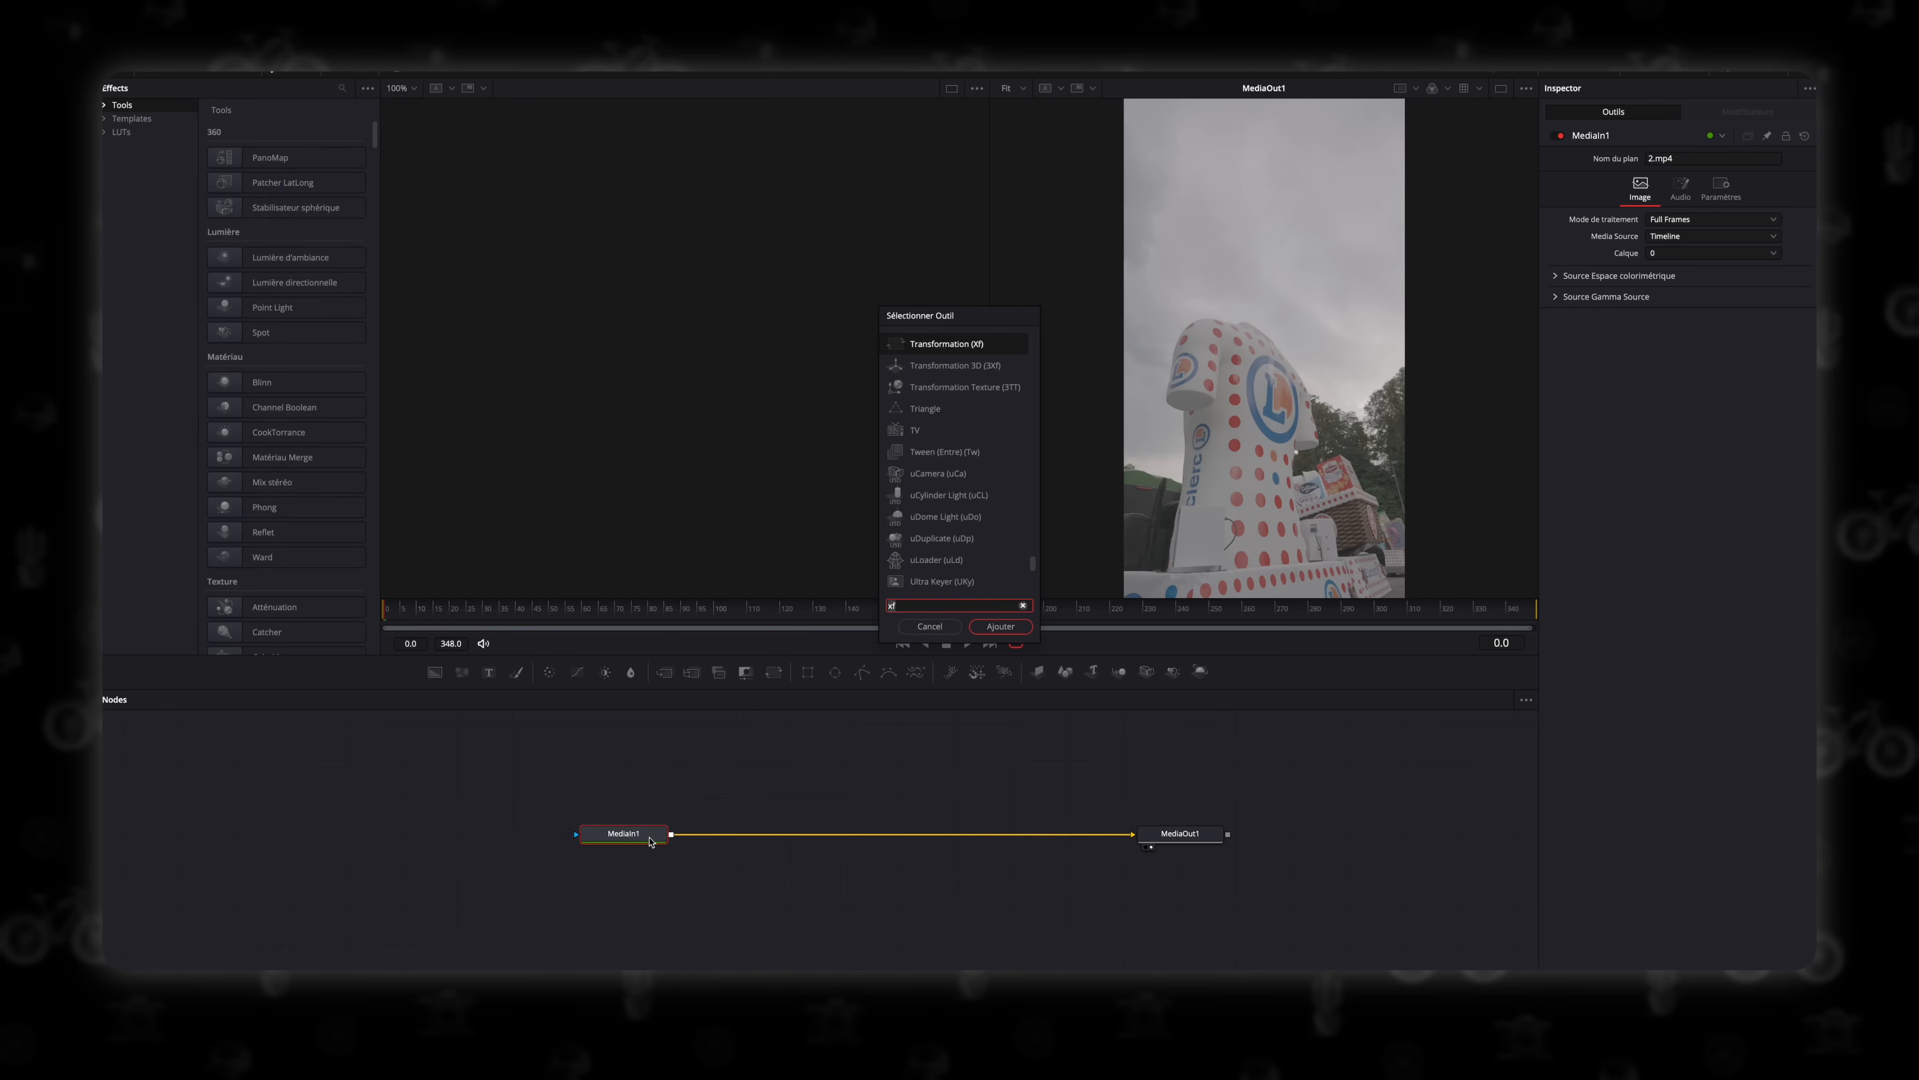
{"action": "type", "text": "track"}
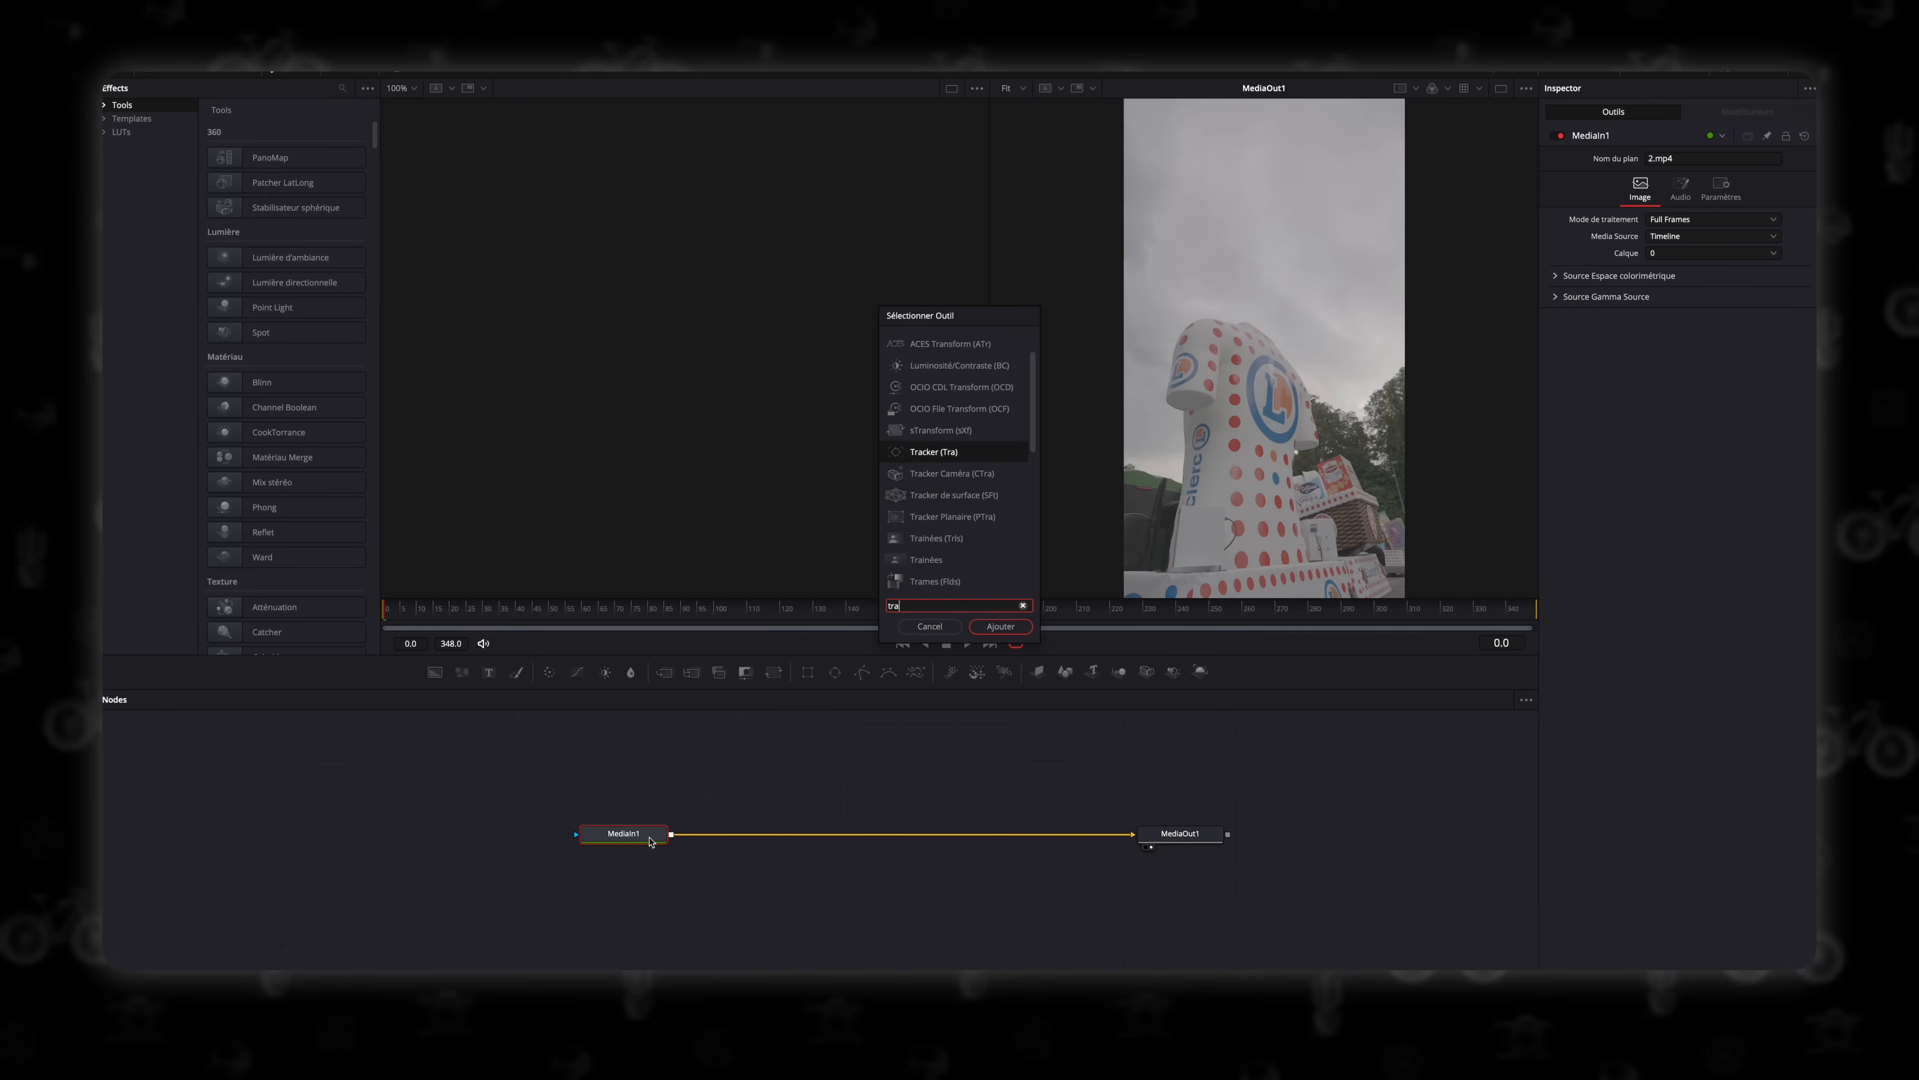
{"action": "type", "text": "er"}
{"action": "key", "text": "Return"}
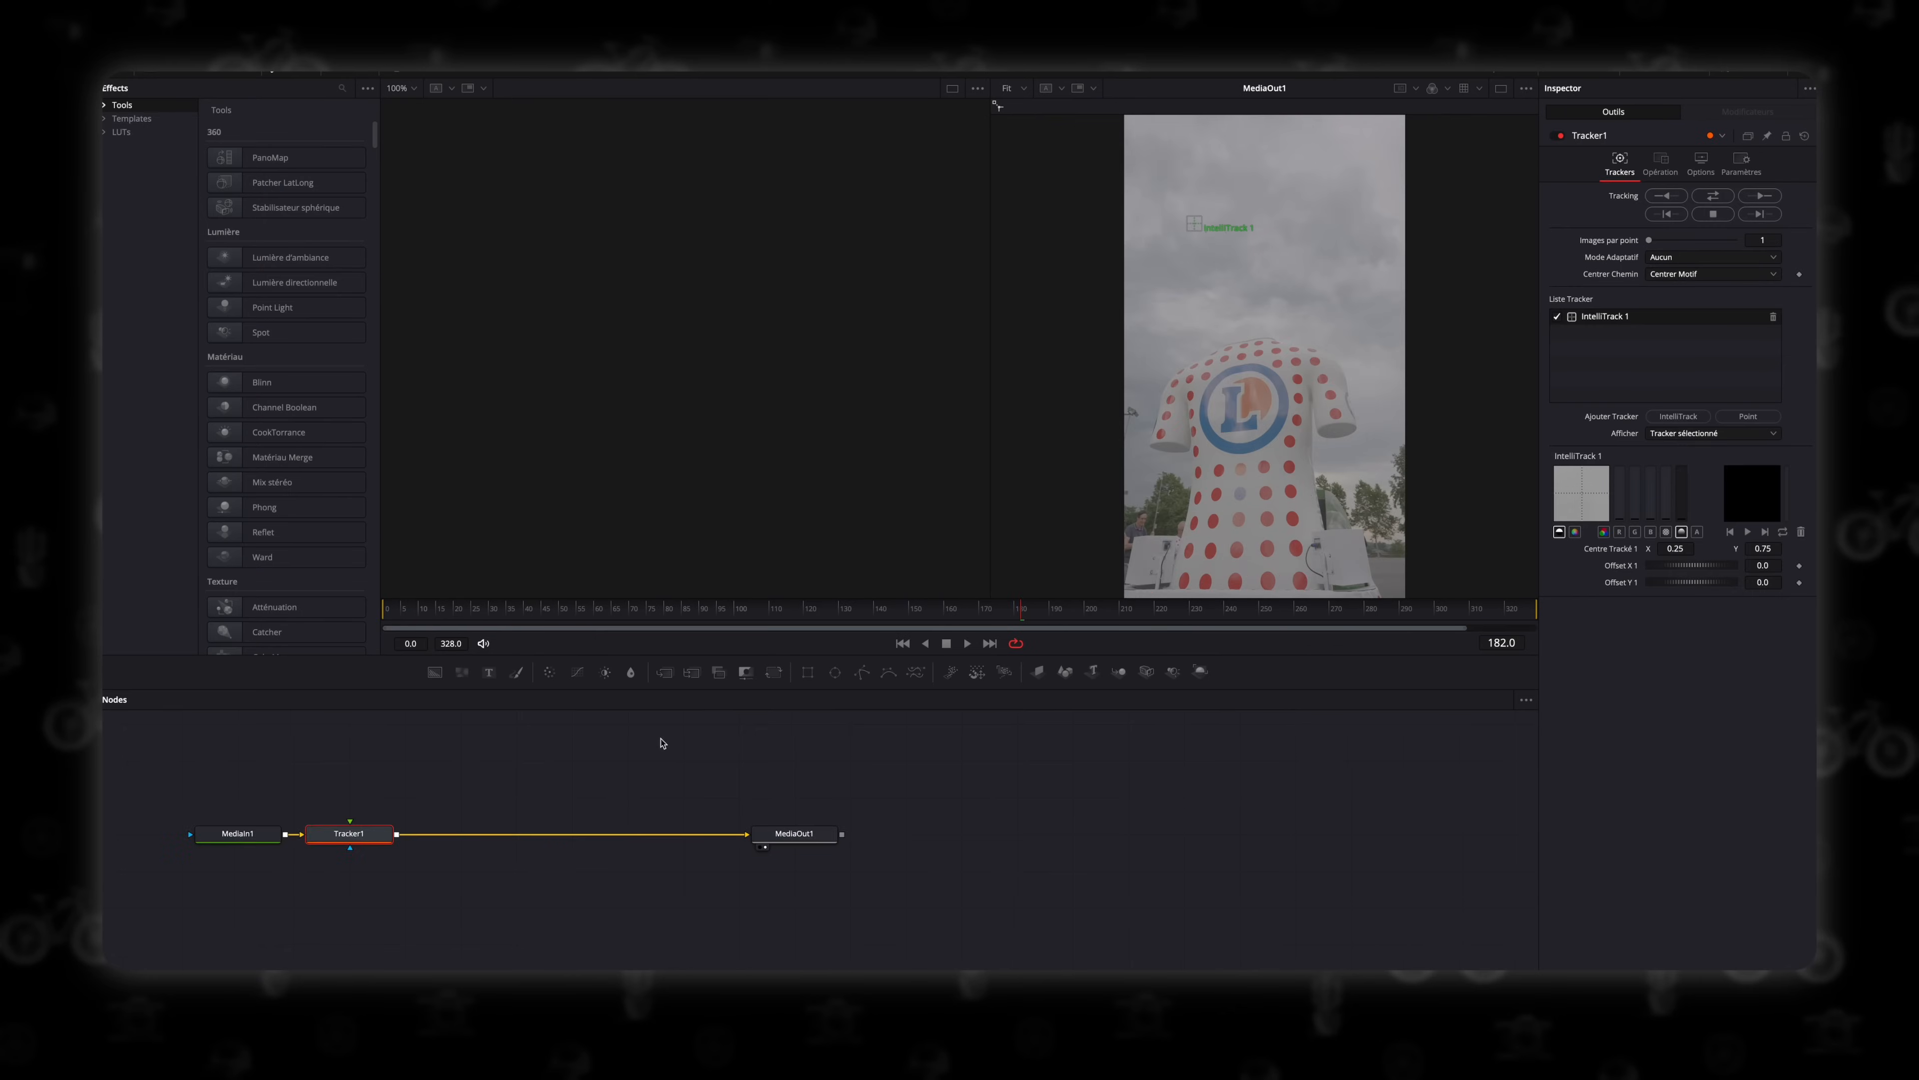
{"action": "left_click", "coordinate": [1748, 416]}
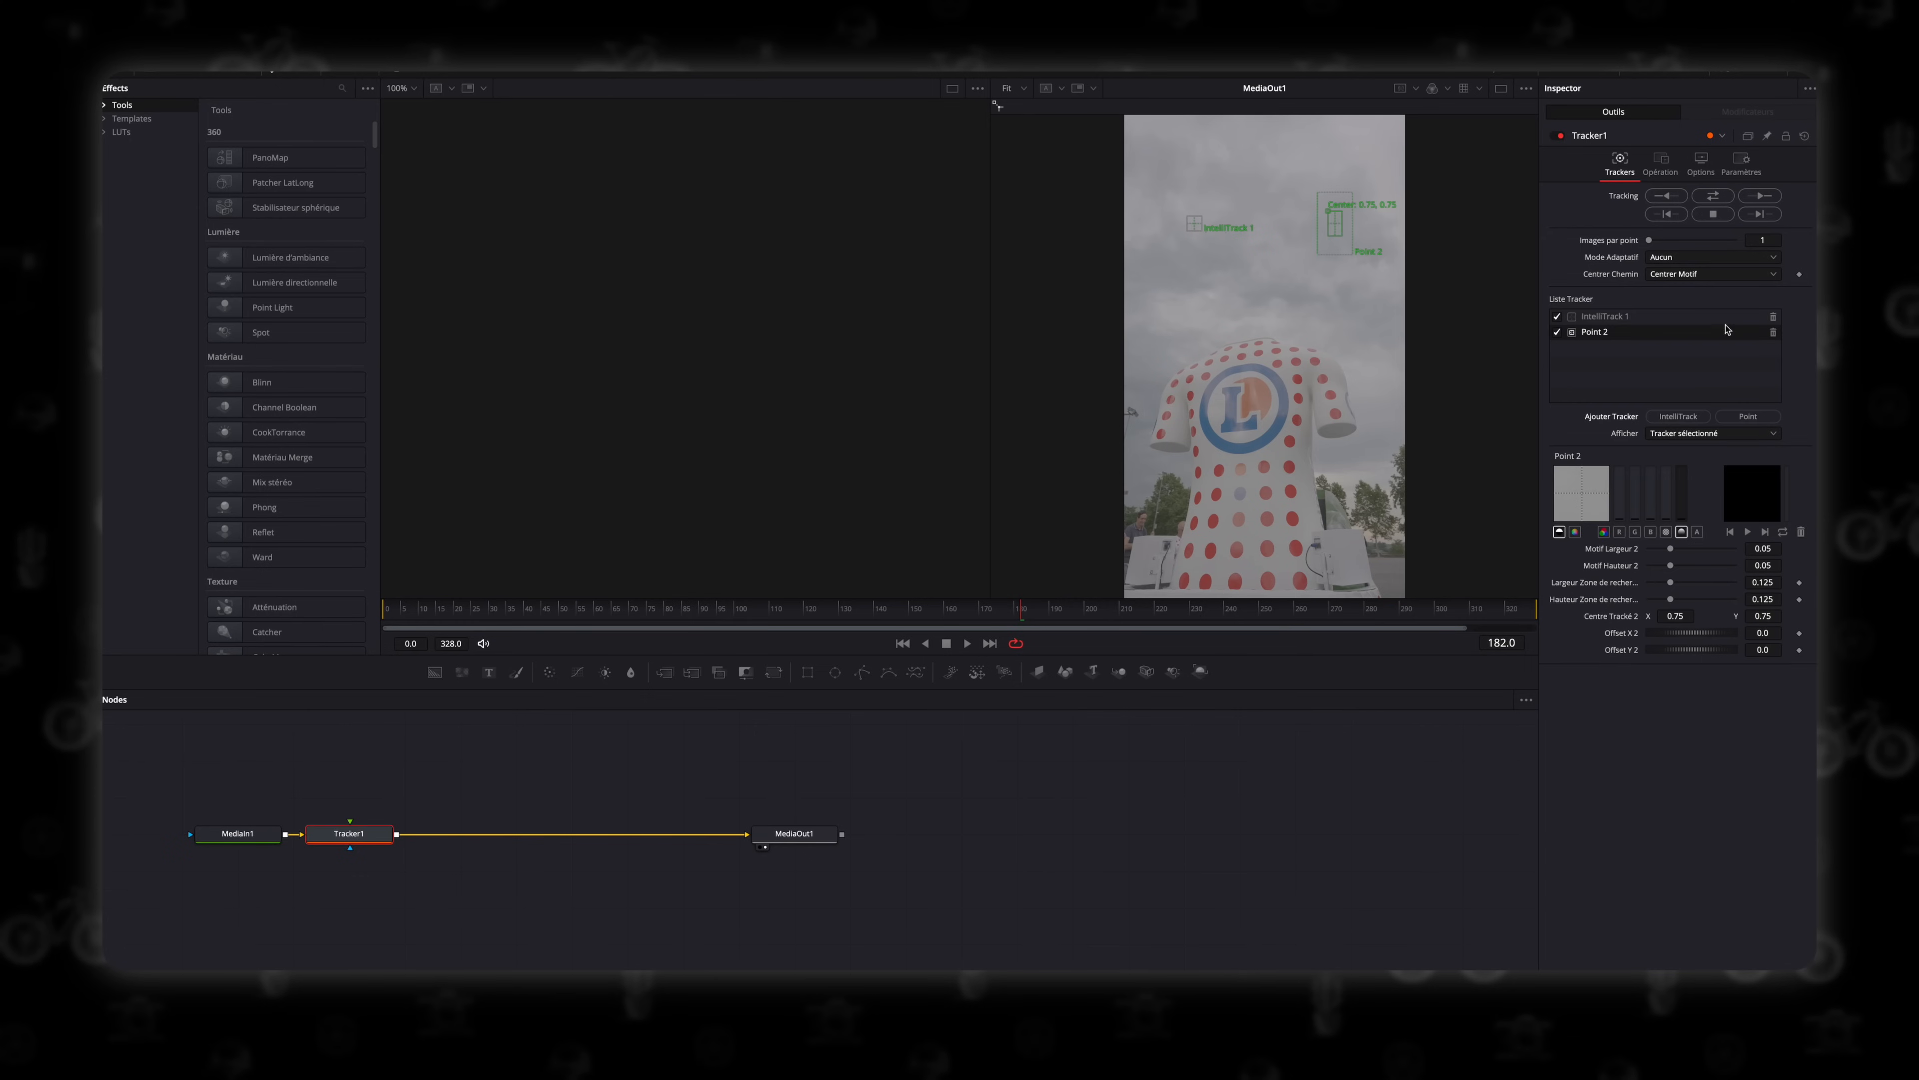
{"action": "left_click", "coordinate": [1772, 333]}
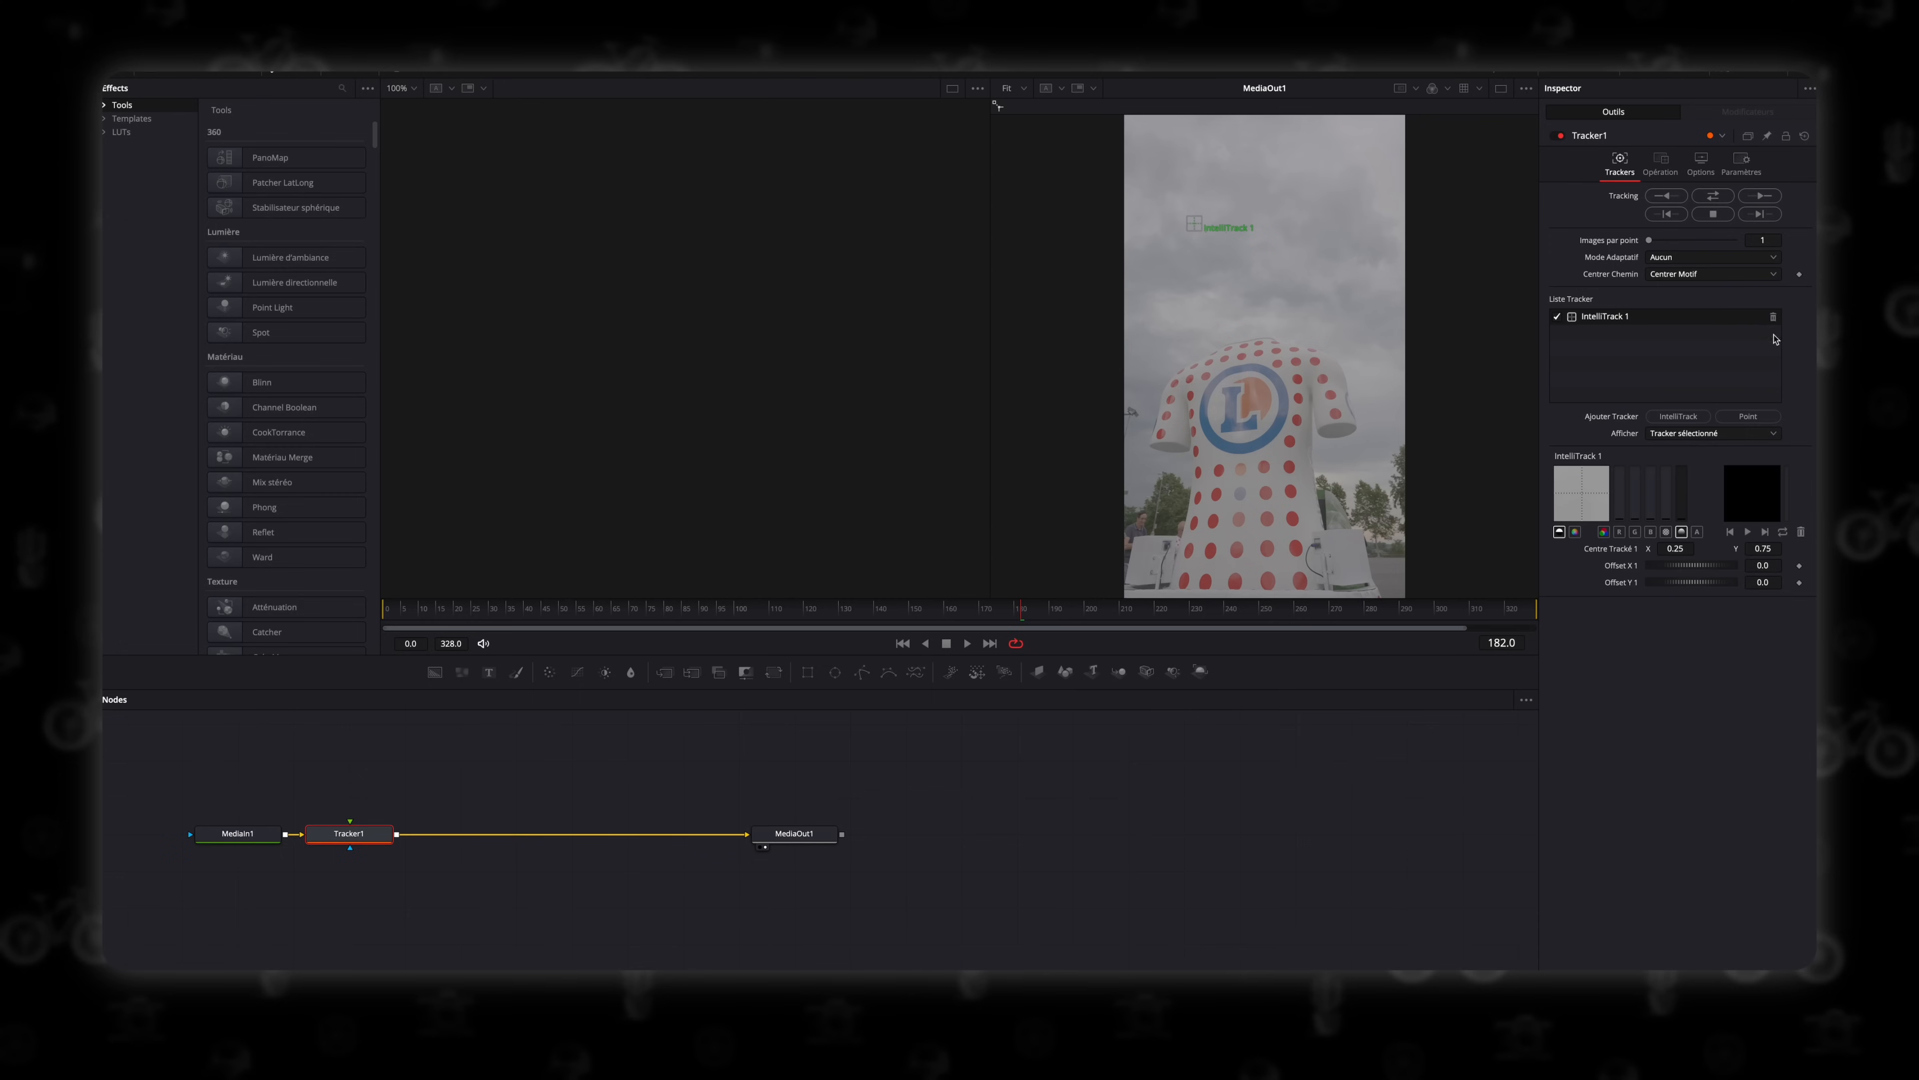
{"action": "left_click", "coordinate": [1694, 417]}
{"action": "left_click", "coordinate": [1773, 333]}
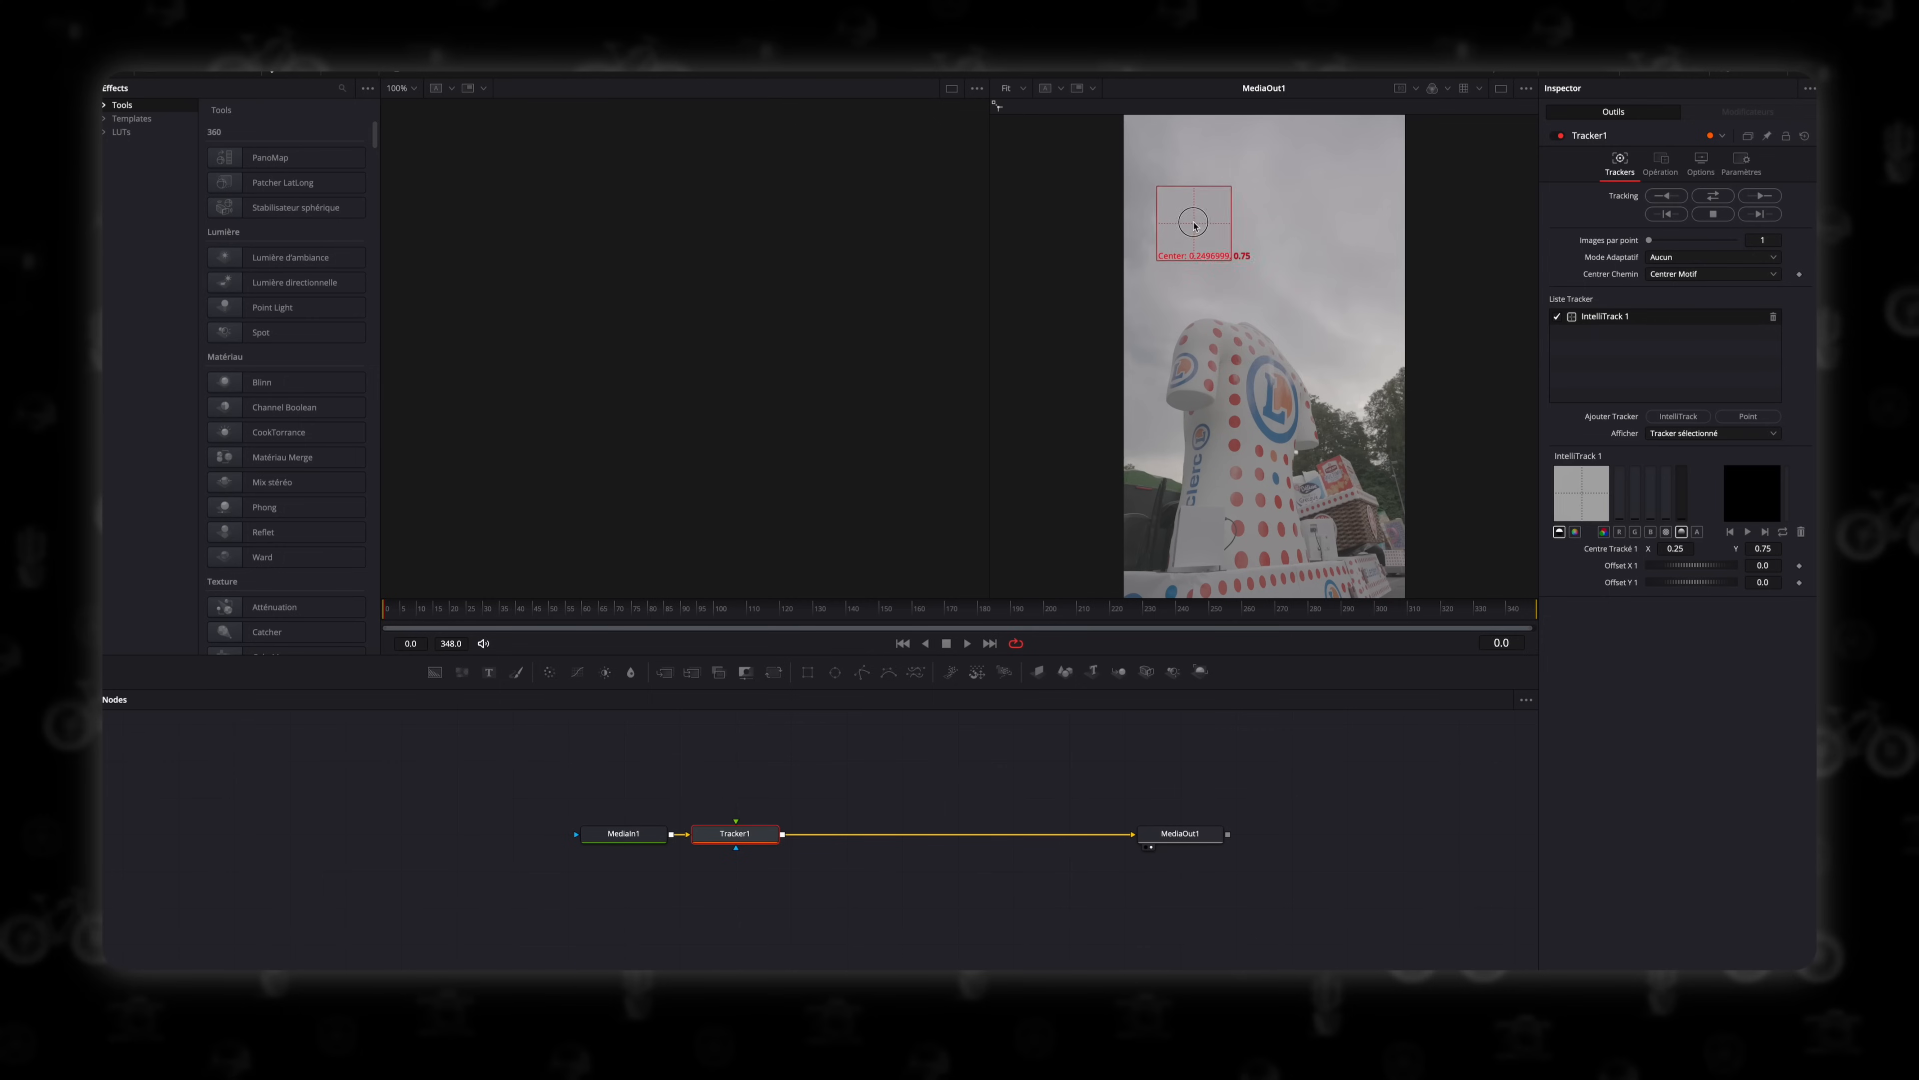
Place the IntelliTrack tracker on the lower part of the shirt's L logo and track it through the clip.
{"action": "mouse_move", "coordinate": [1191, 224]}
{"action": "left_mouse_down"}
{"action": "mouse_move", "coordinate": [1268, 354]}
{"action": "mouse_move", "coordinate": [1274, 411]}
{"action": "left_mouse_up"}
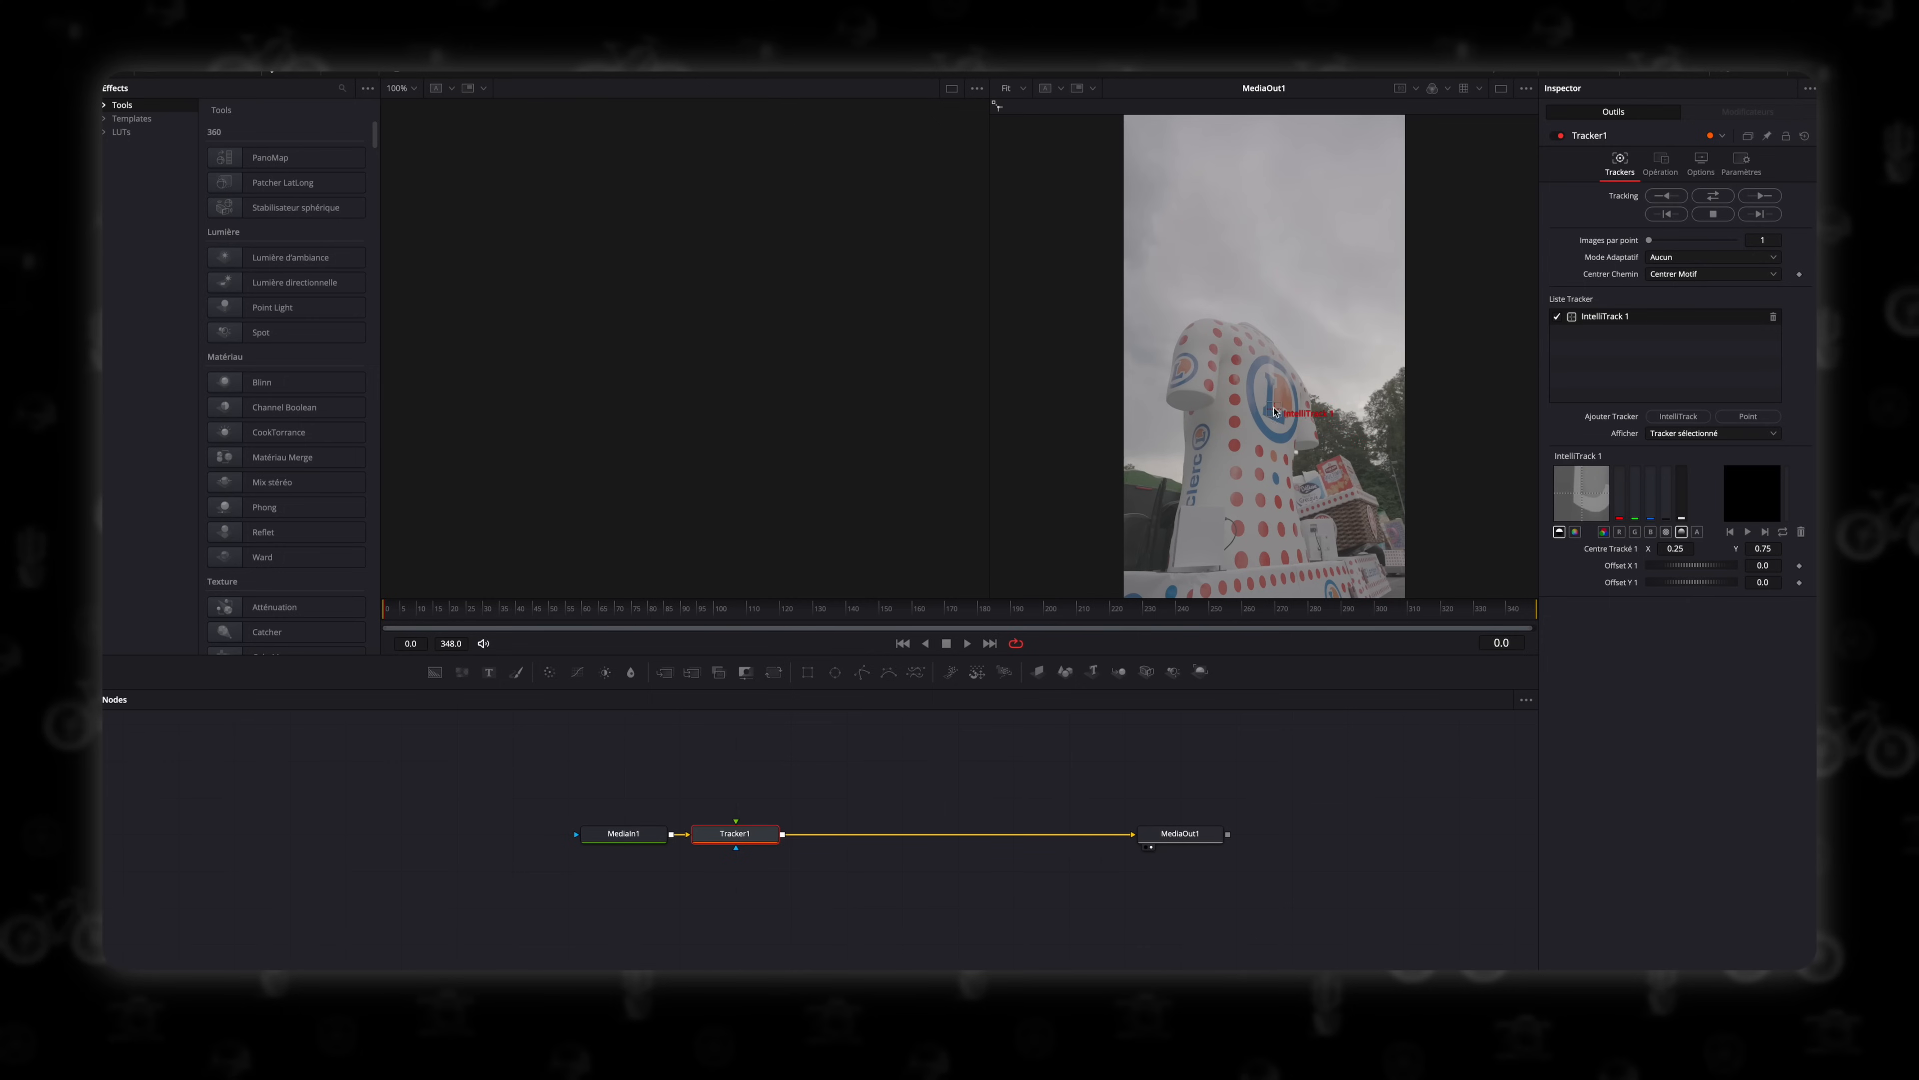
{"action": "left_click", "coordinate": [1711, 196]}
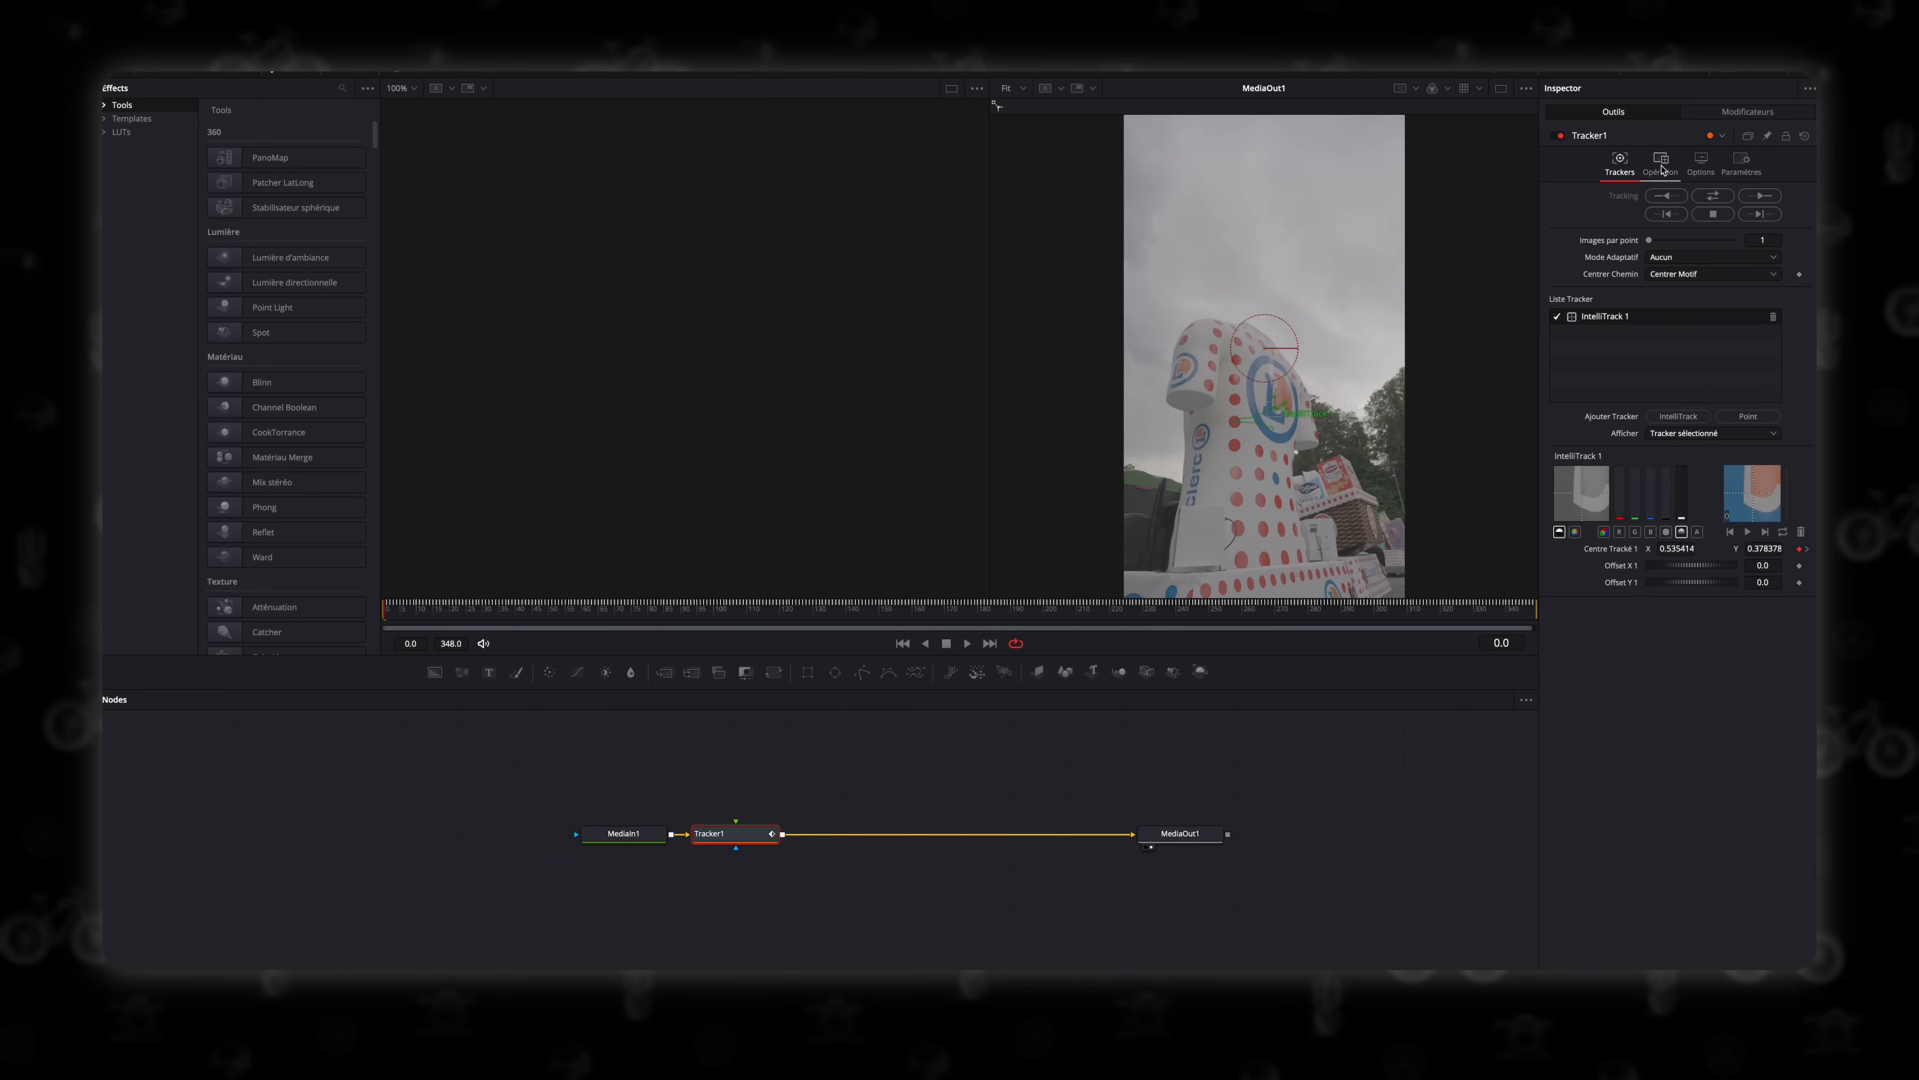
Set the Tracker operation to match motion with the merge on background only, and play back the stabilised shot.
{"action": "left_click", "coordinate": [1662, 167]}
{"action": "left_click", "coordinate": [1674, 194]}
{"action": "left_click", "coordinate": [1680, 227]}
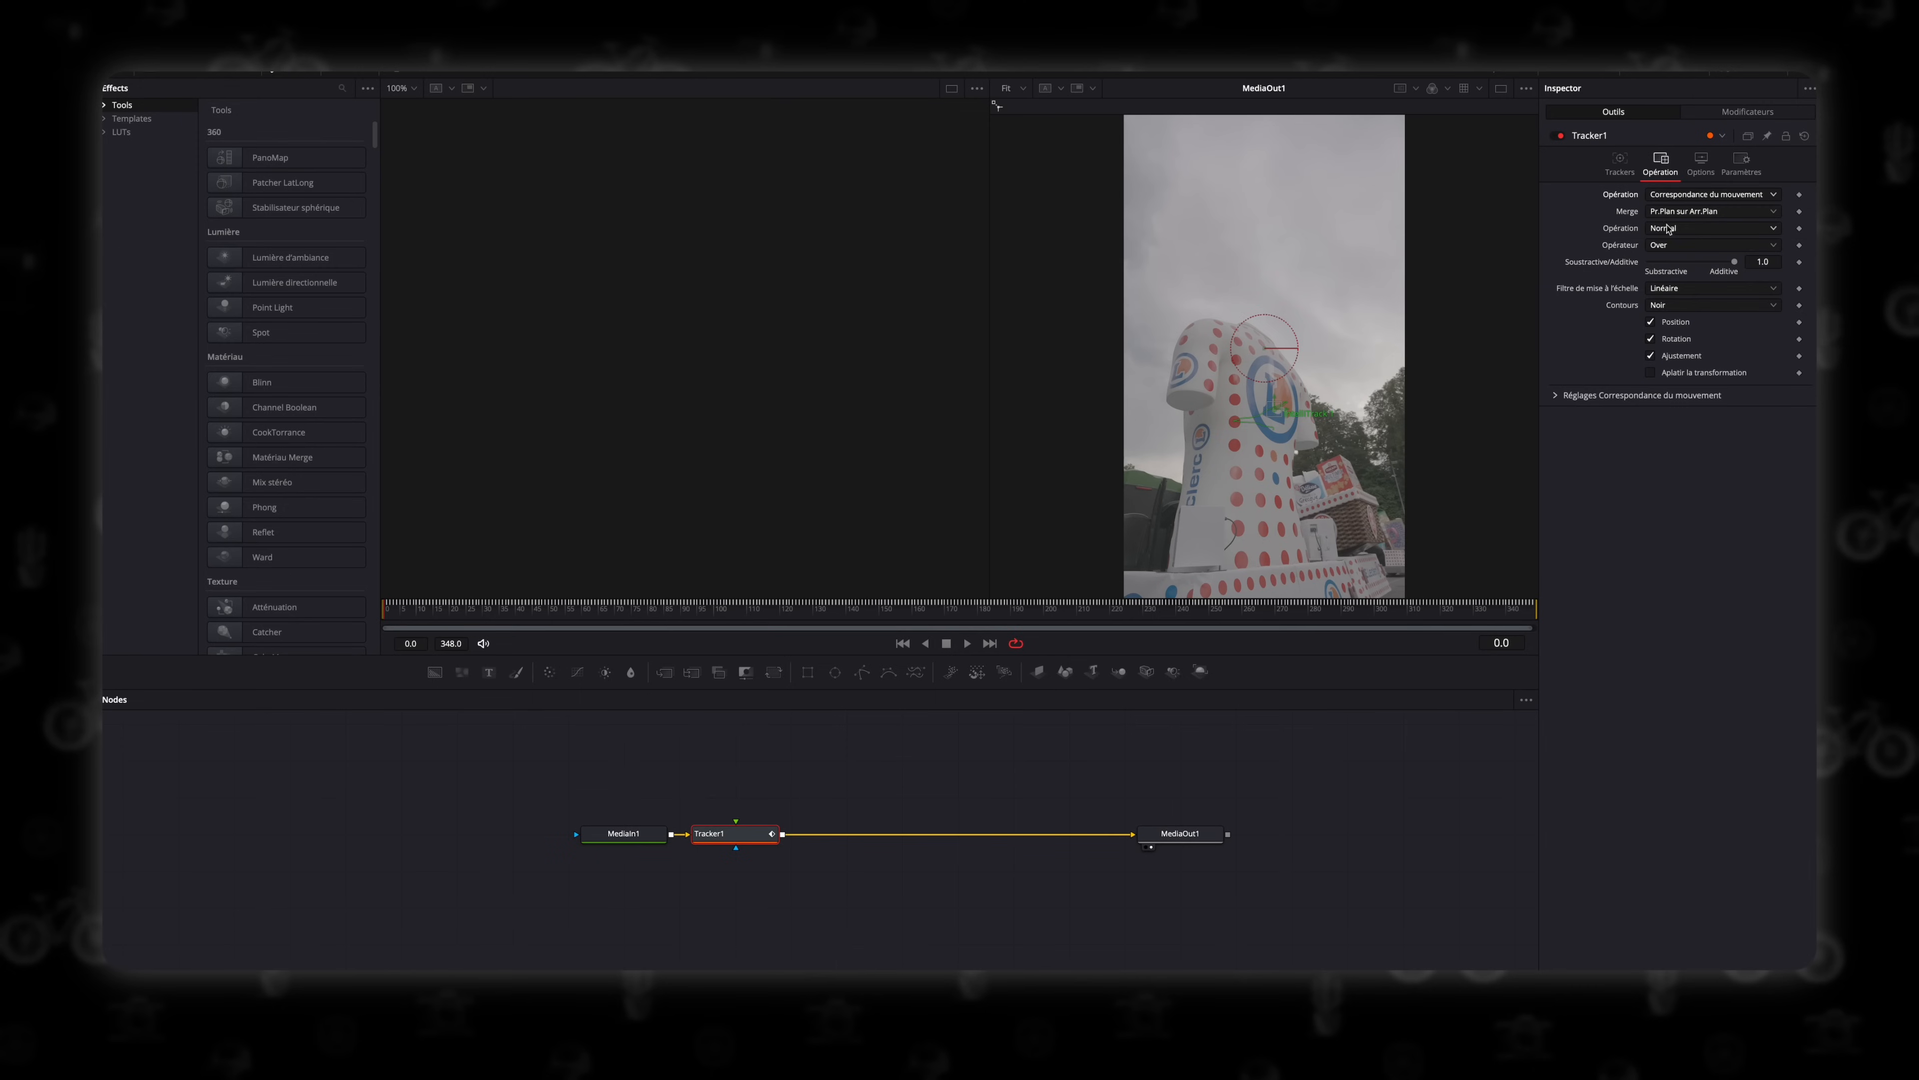
{"action": "left_click", "coordinate": [1679, 231]}
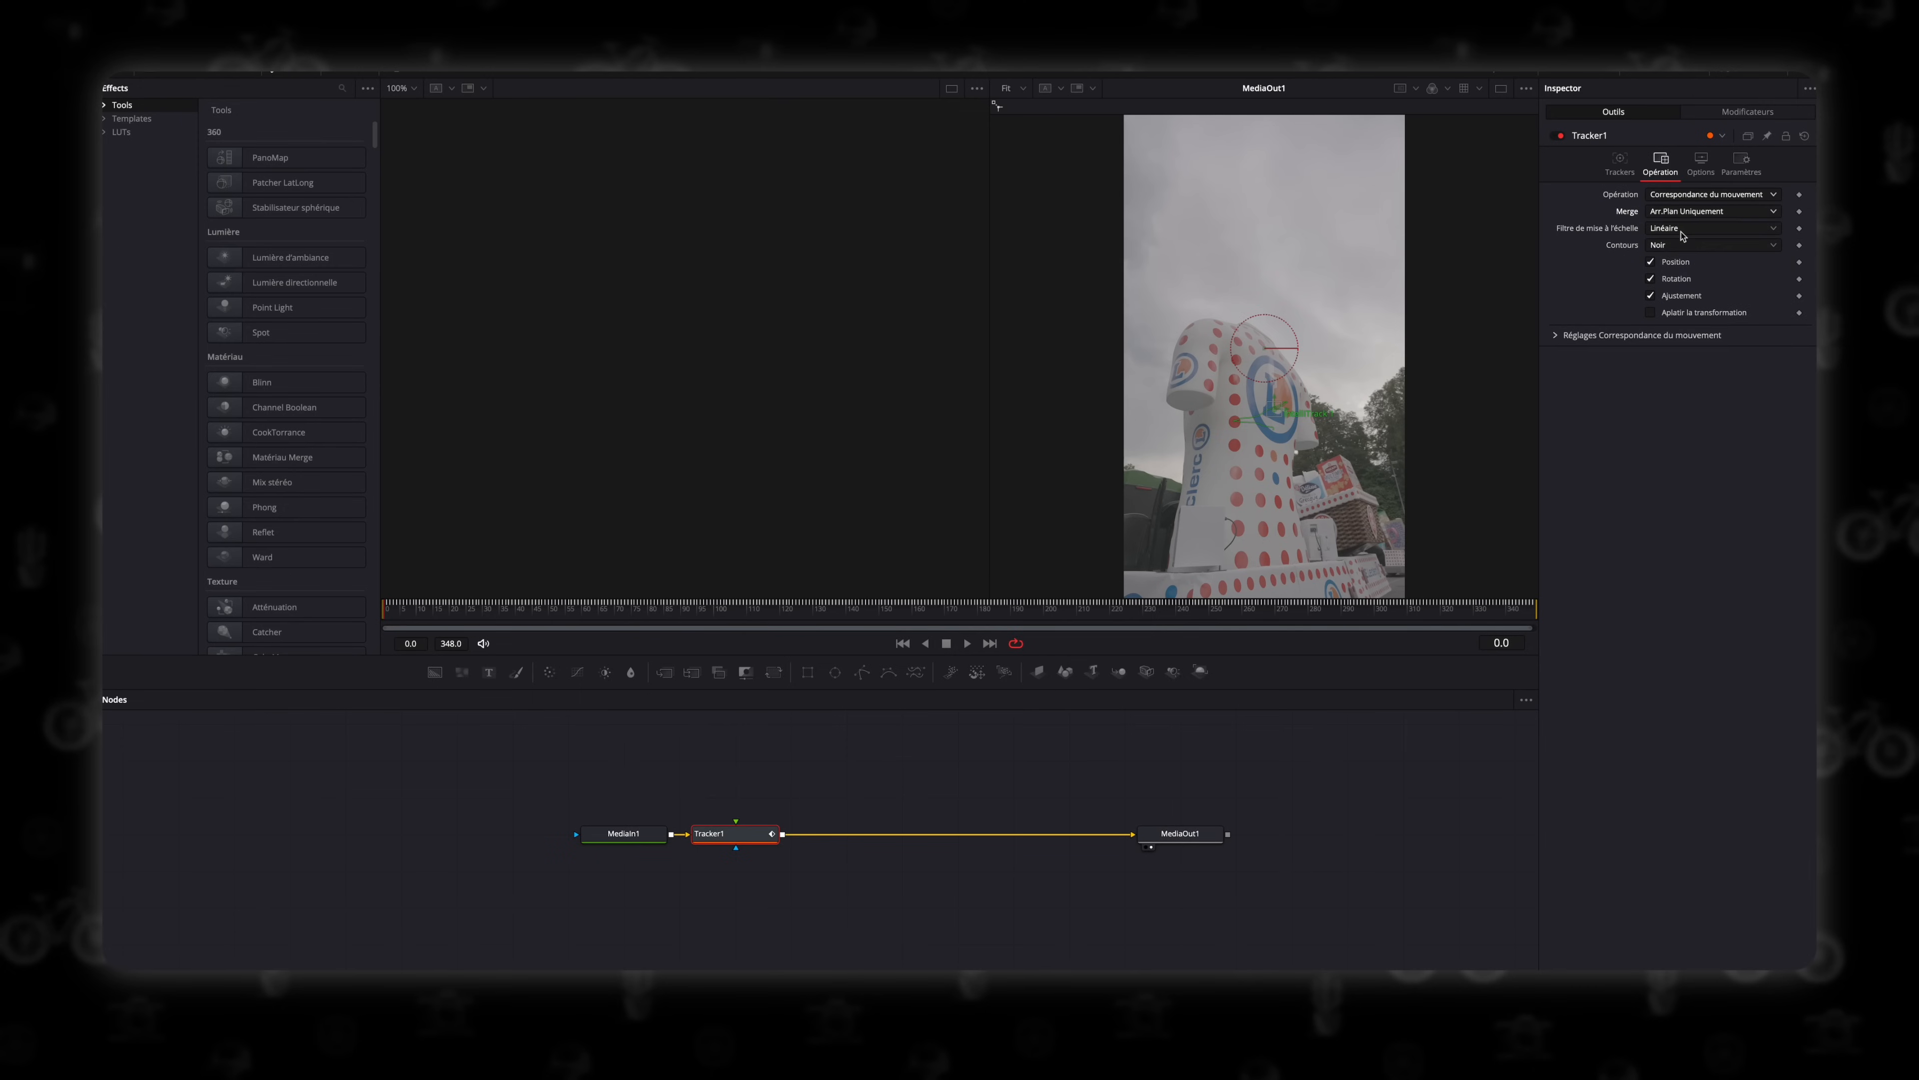
{"action": "key", "text": "space"}
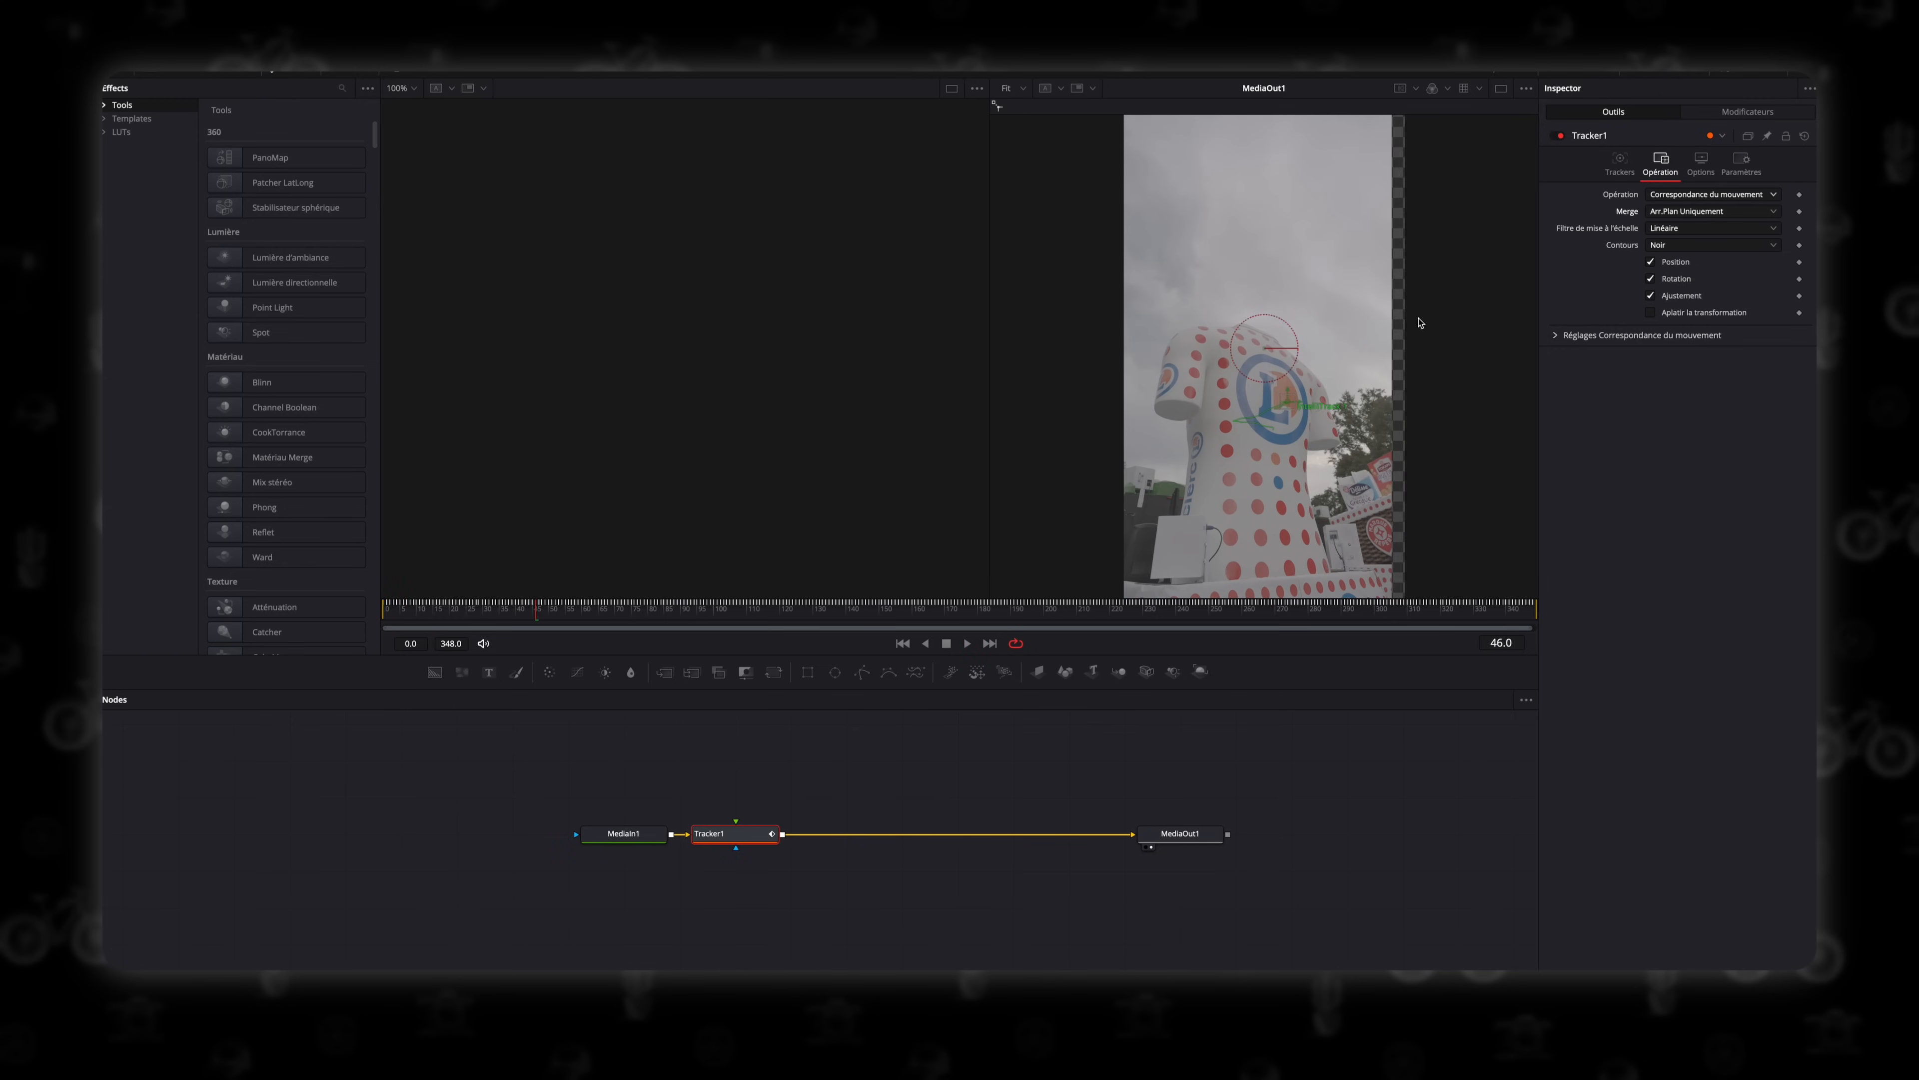
Add a Transform node after Tracker1 and enlarge the image to a size of about 1.44.
{"action": "key", "text": "shift+space"}
{"action": "type", "text": "transform"}
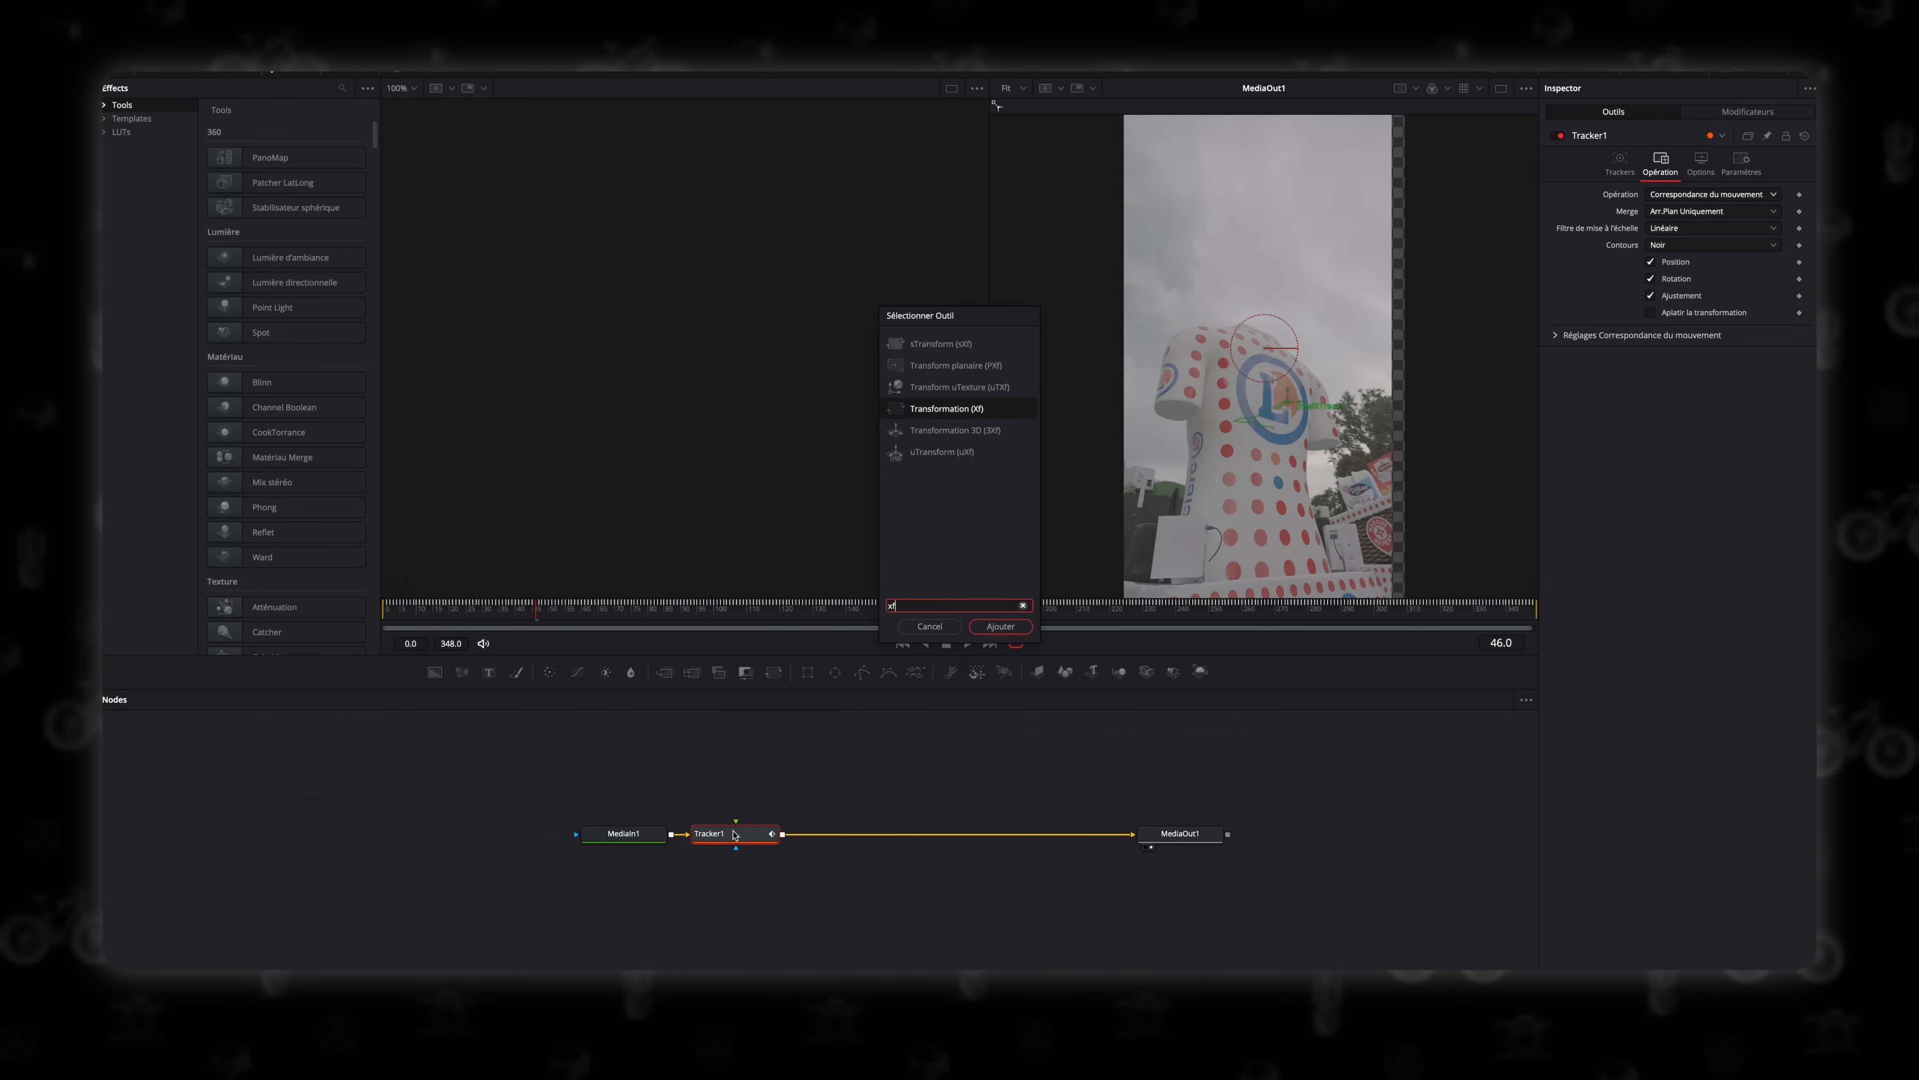
{"action": "key", "text": "Return"}
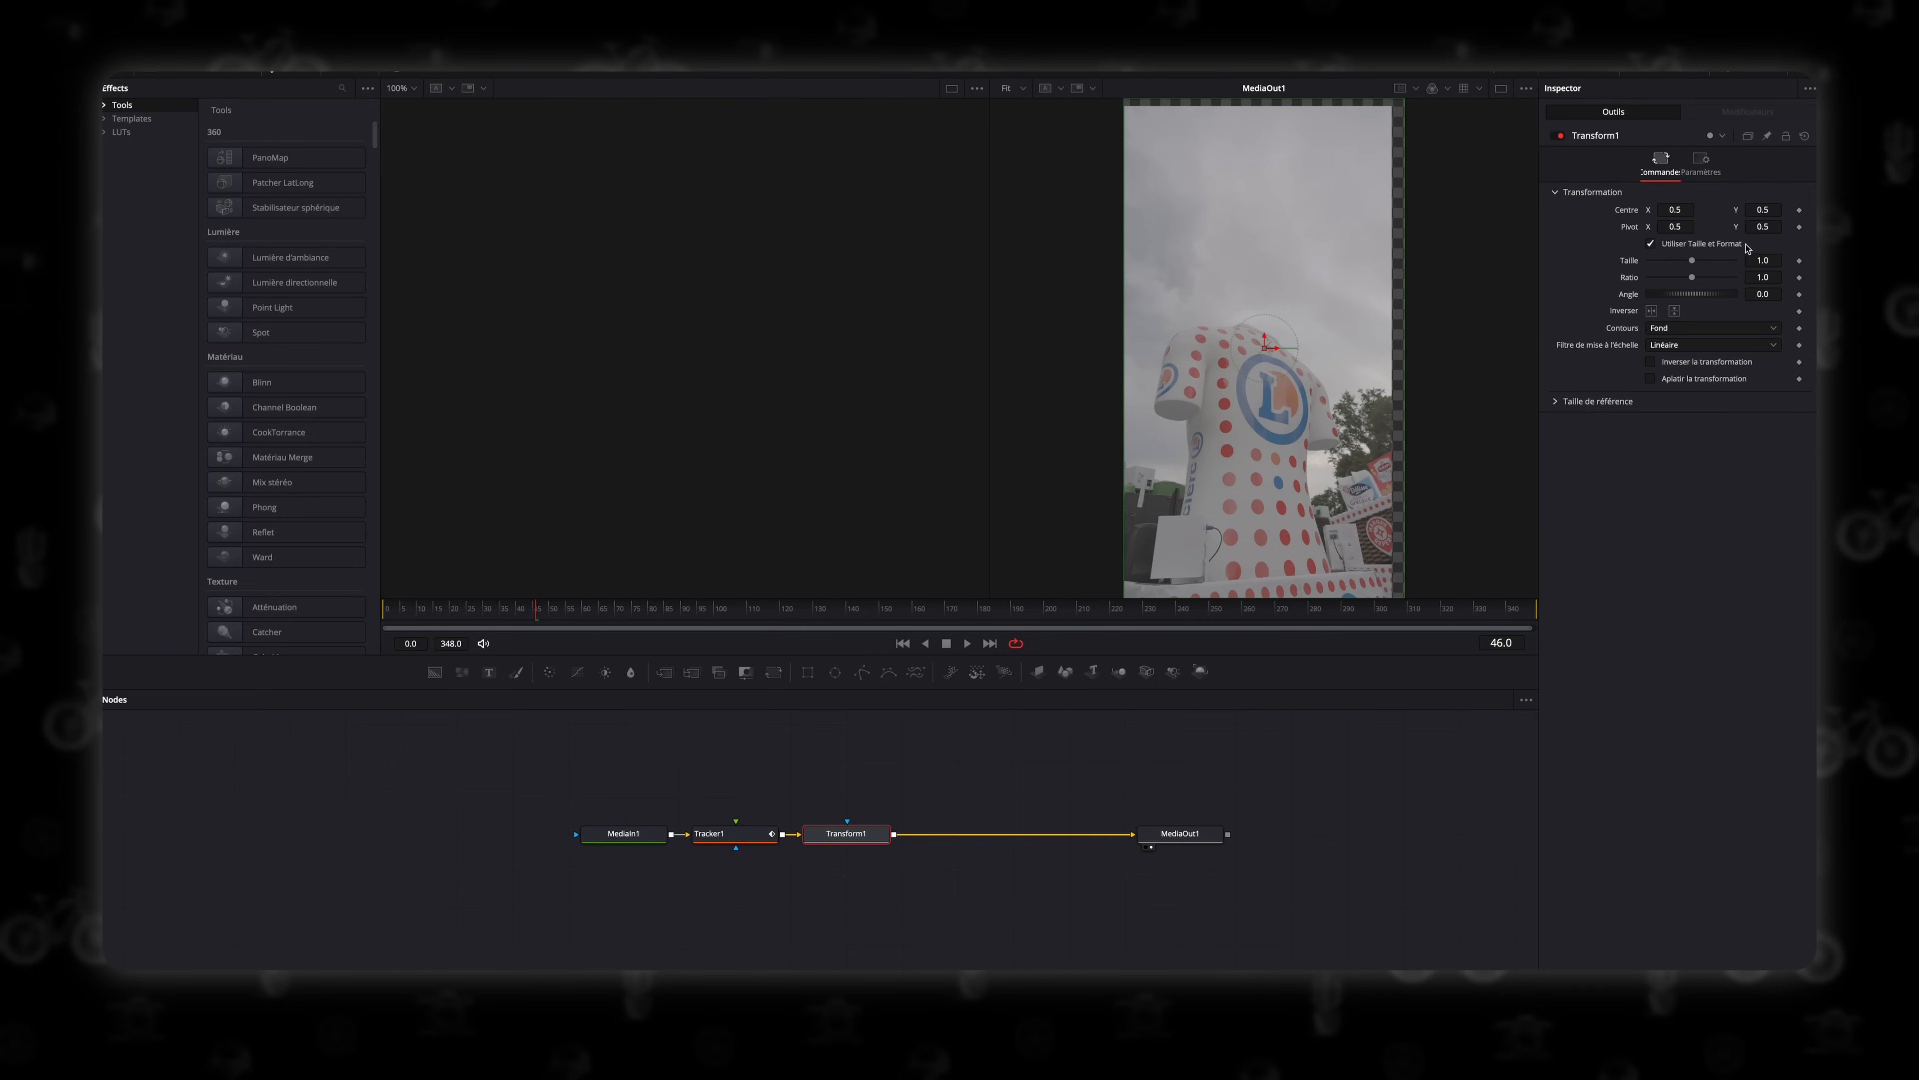
{"action": "left_click_drag", "start_coordinate": [1689, 262], "coordinate": [1699, 266]}
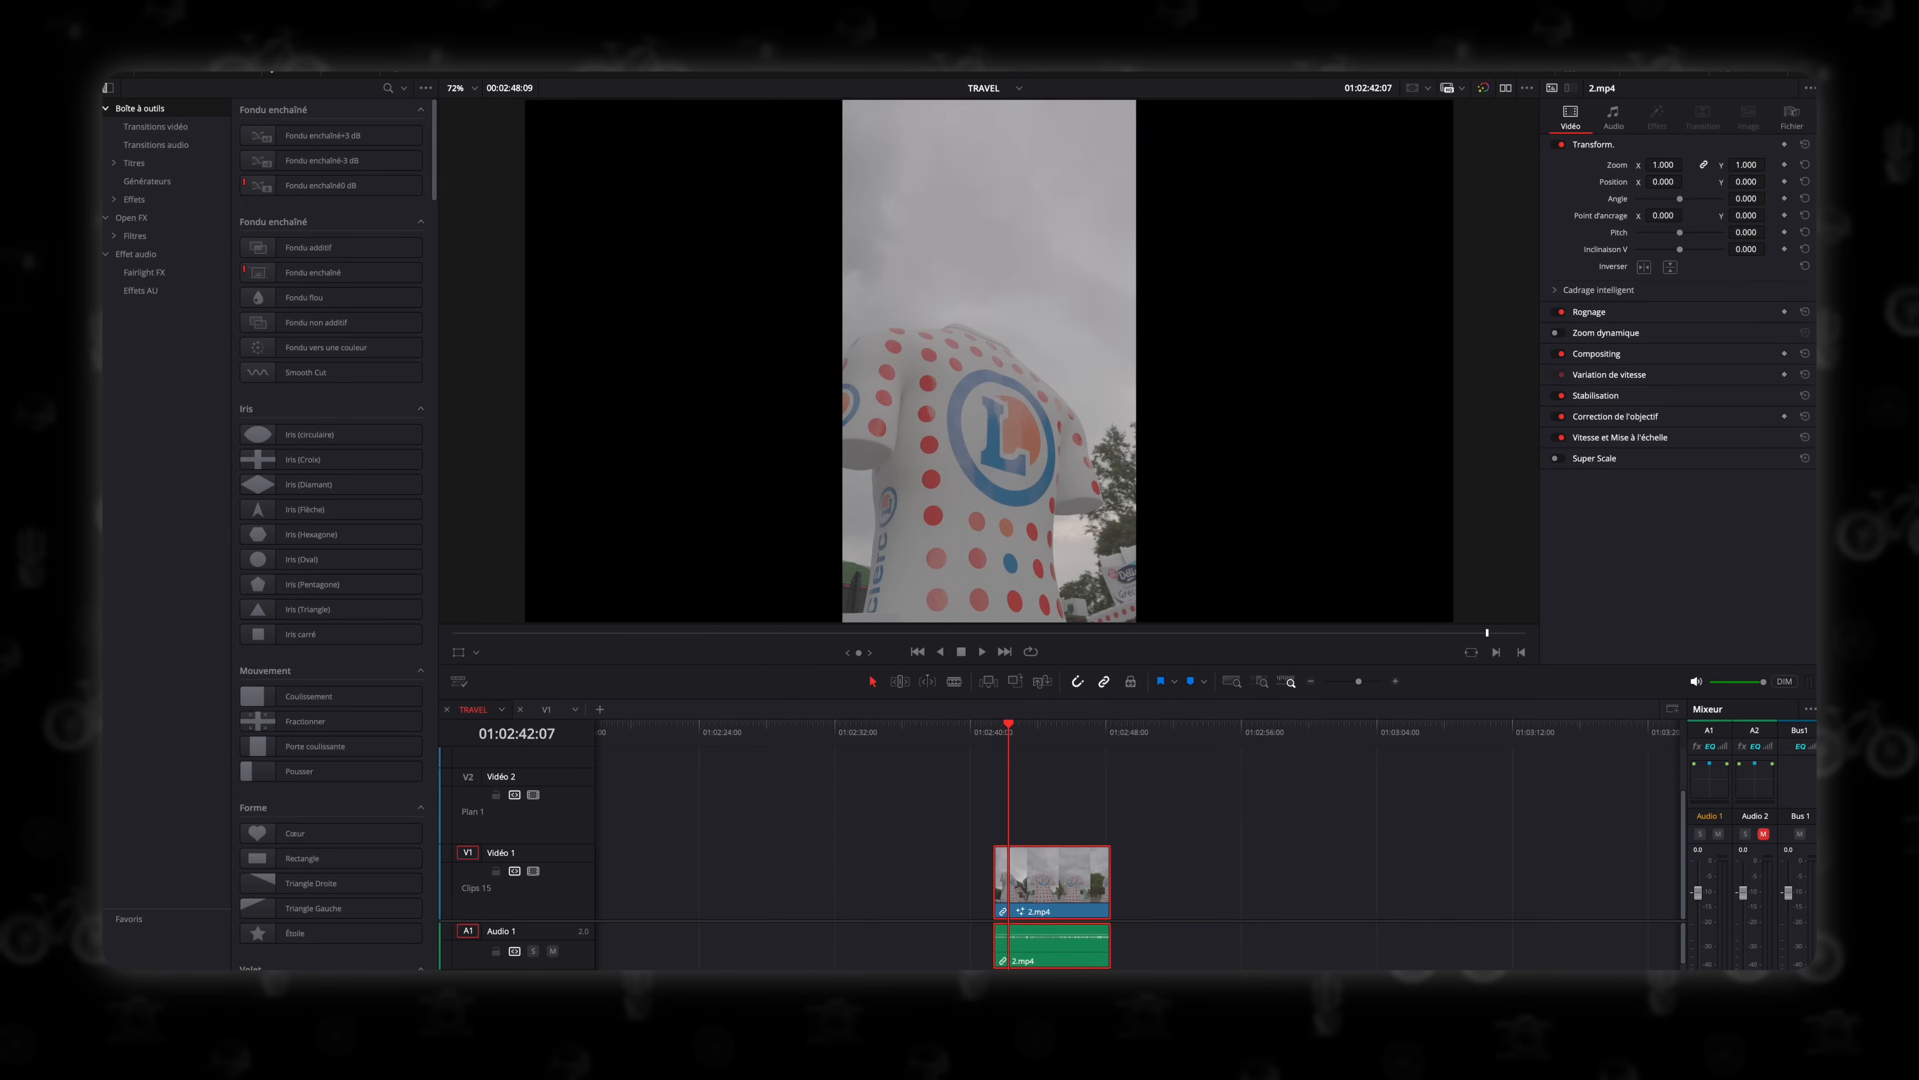
Display the speed curve of the clip 2.mp4 in the timeline and add speed points near its start and end.
{"action": "right_click", "coordinate": [937, 877]}
{"action": "left_click", "coordinate": [983, 725]}
{"action": "left_click", "coordinate": [1081, 943], "text": "alt"}
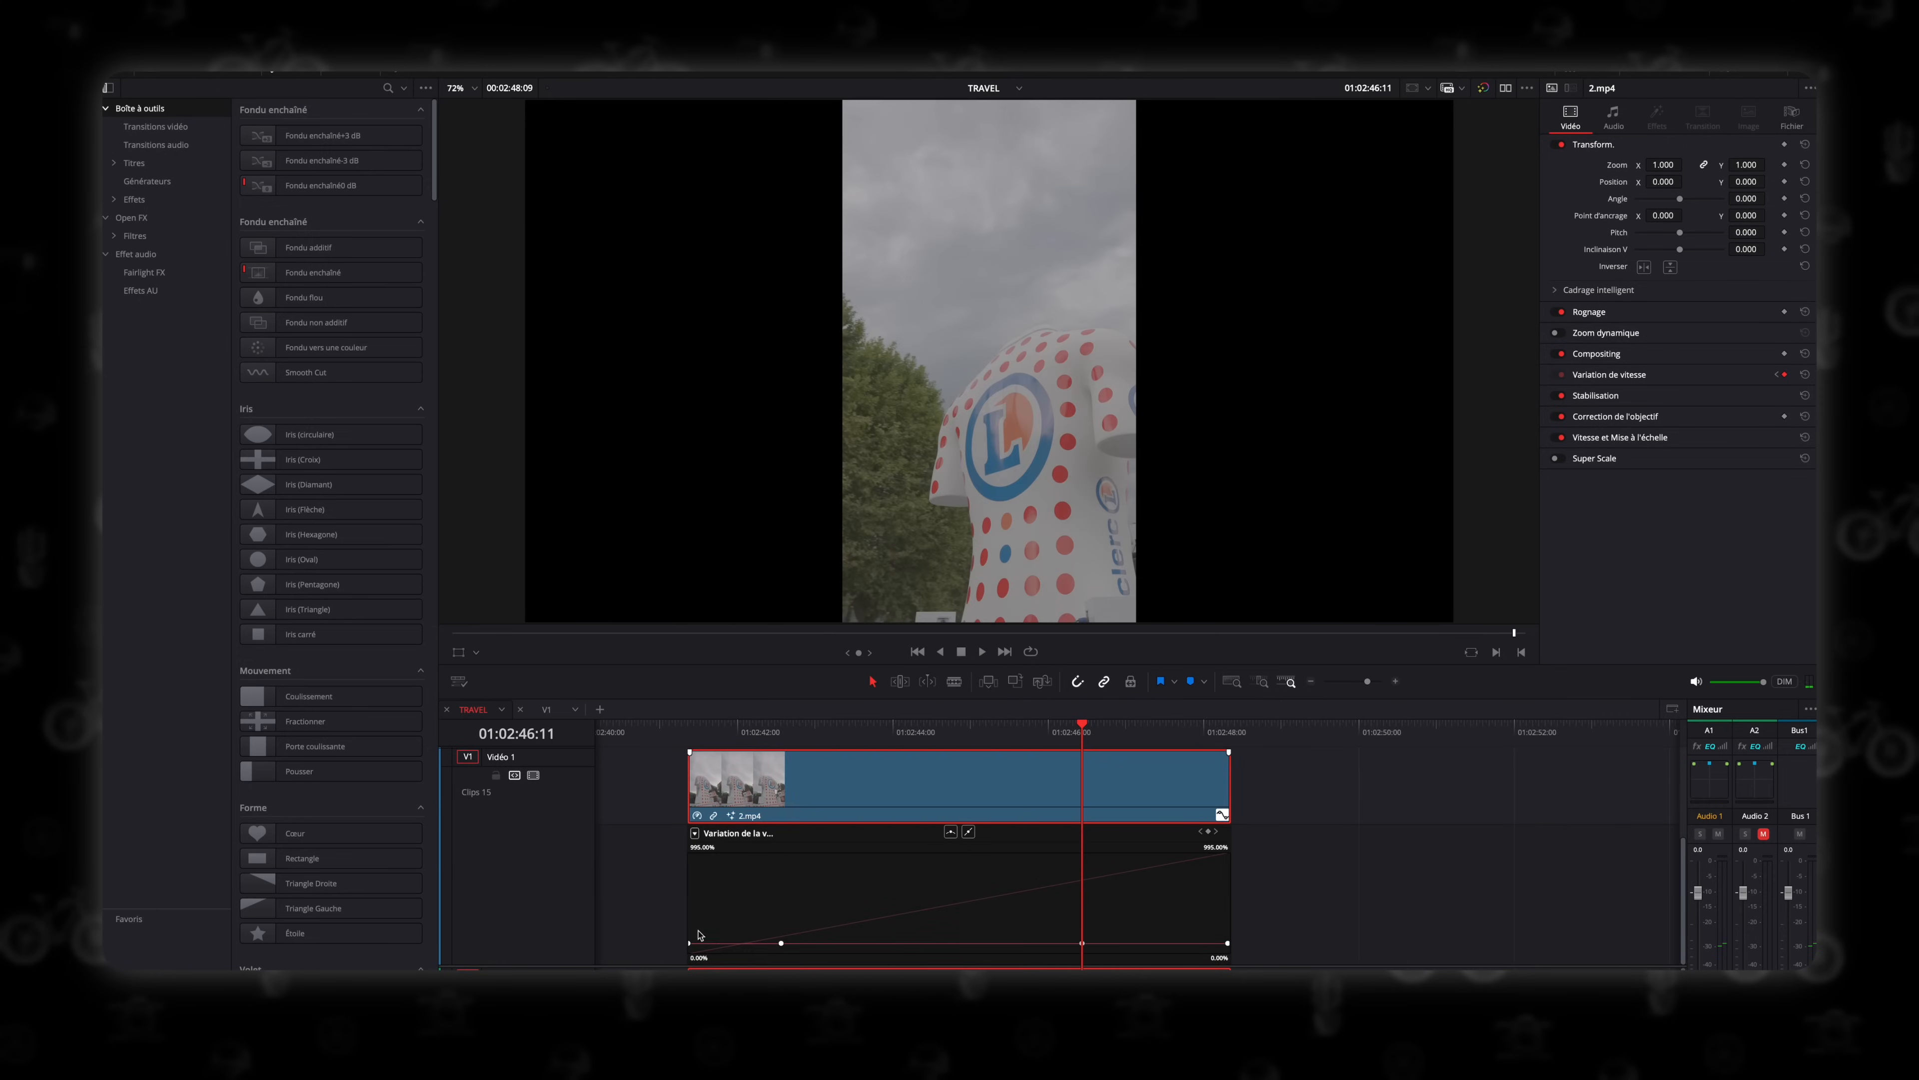
Raise the speed curve at the clip's start and end, smooth the transitions at its speed points, and play the result.
{"action": "left_click_drag", "start_coordinate": [727, 943], "coordinate": [722, 698]}
{"action": "left_click_drag", "start_coordinate": [1077, 944], "coordinate": [1088, 532]}
{"action": "left_click_drag", "start_coordinate": [1160, 903], "coordinate": [1046, 904]}
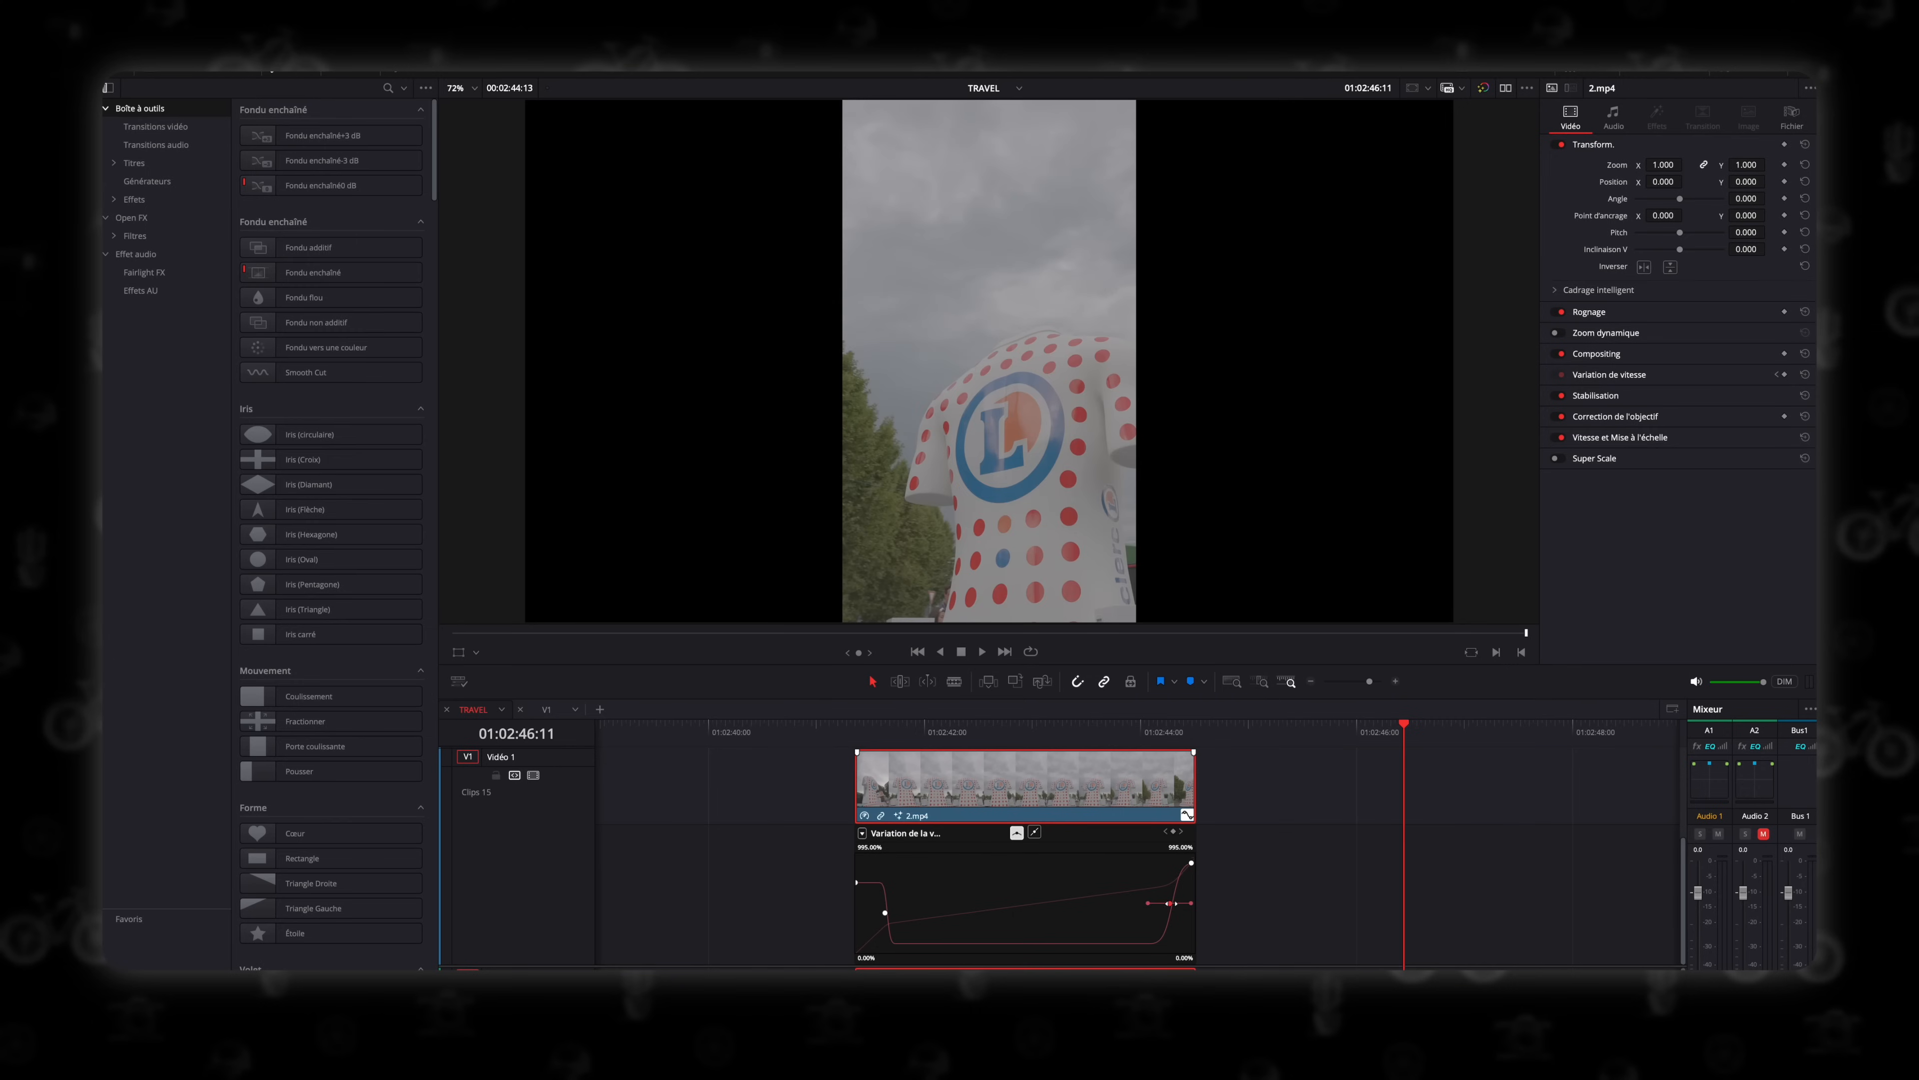
{"action": "left_click_drag", "start_coordinate": [885, 913], "coordinate": [898, 913]}
{"action": "left_click", "coordinate": [873, 731]}
{"action": "key", "text": "space"}
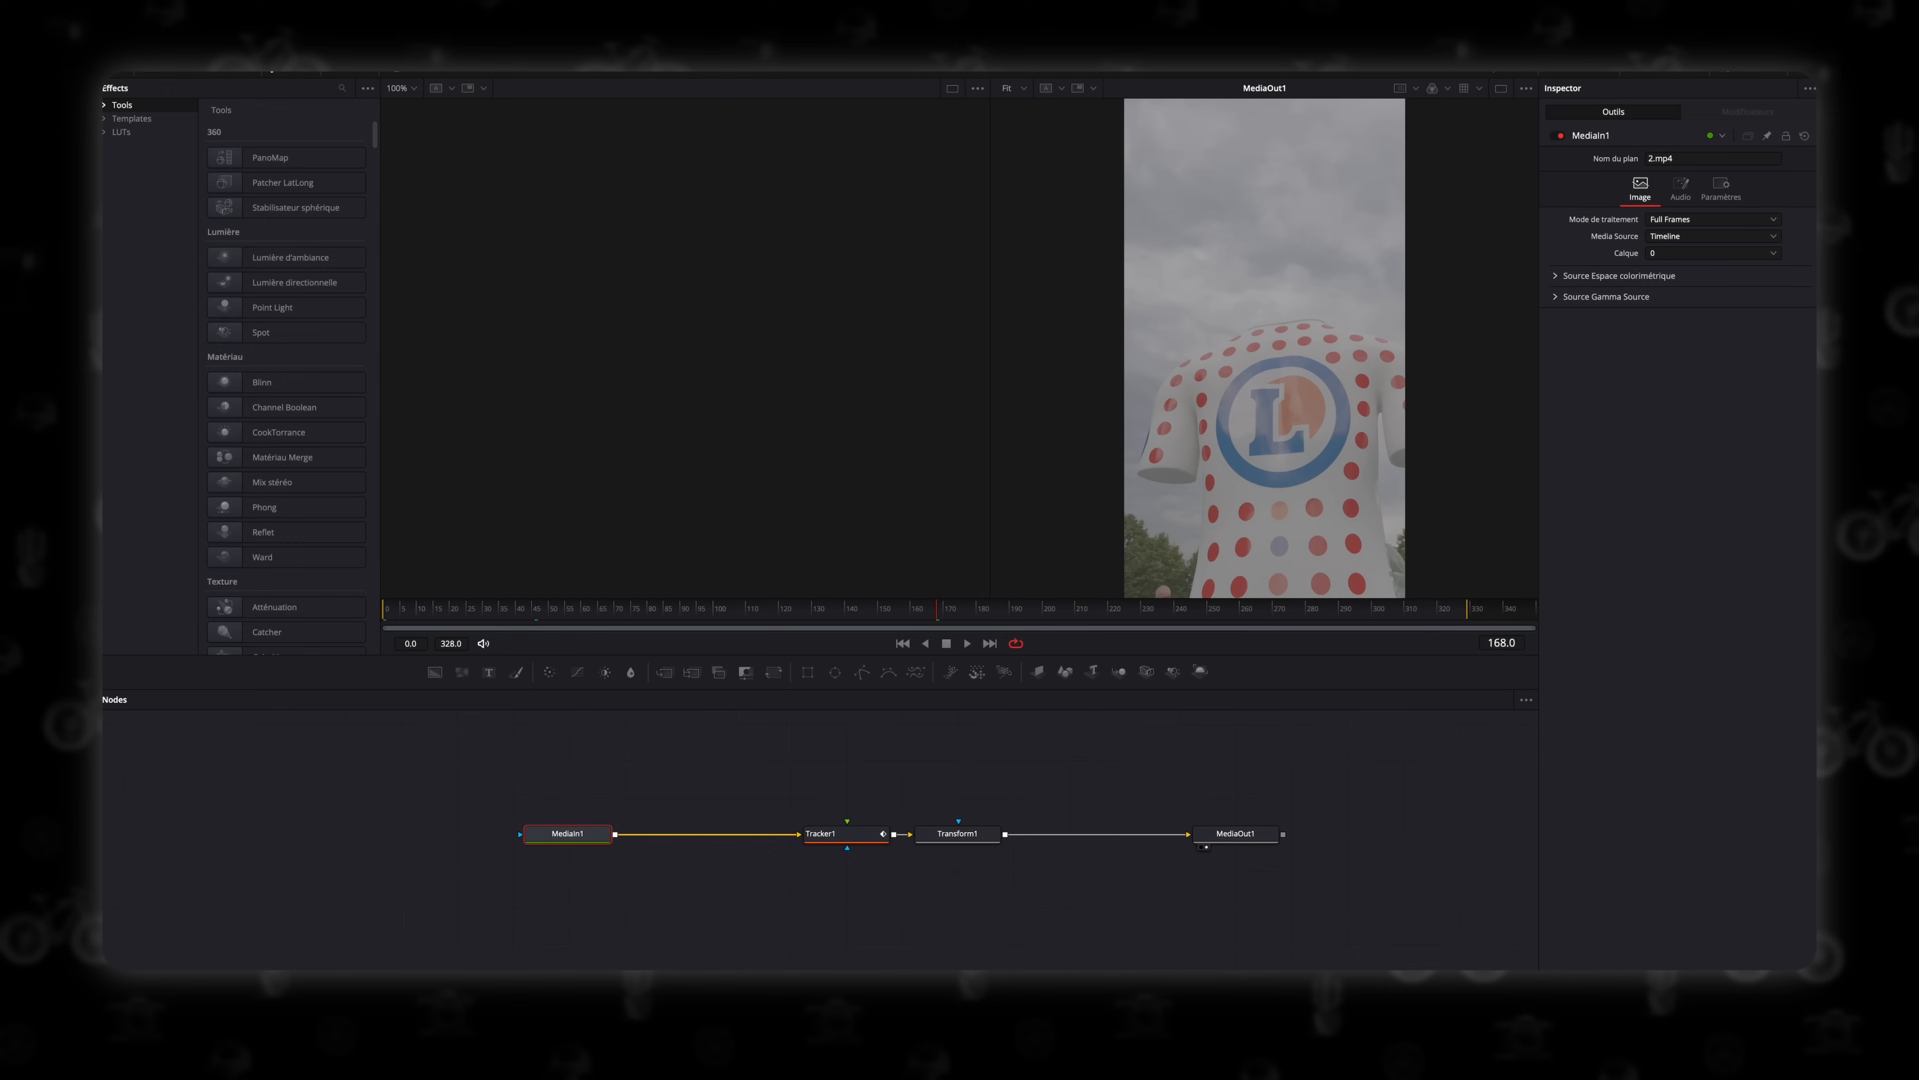
Insert a Color Space Transform node between MediaIn1 and Tracker1 in the Fusion composition.
{"action": "key", "text": "BackSpace"}
{"action": "key", "text": "BackSpace"}
{"action": "key", "text": "BackSpace"}
{"action": "type", "text": "cst"}
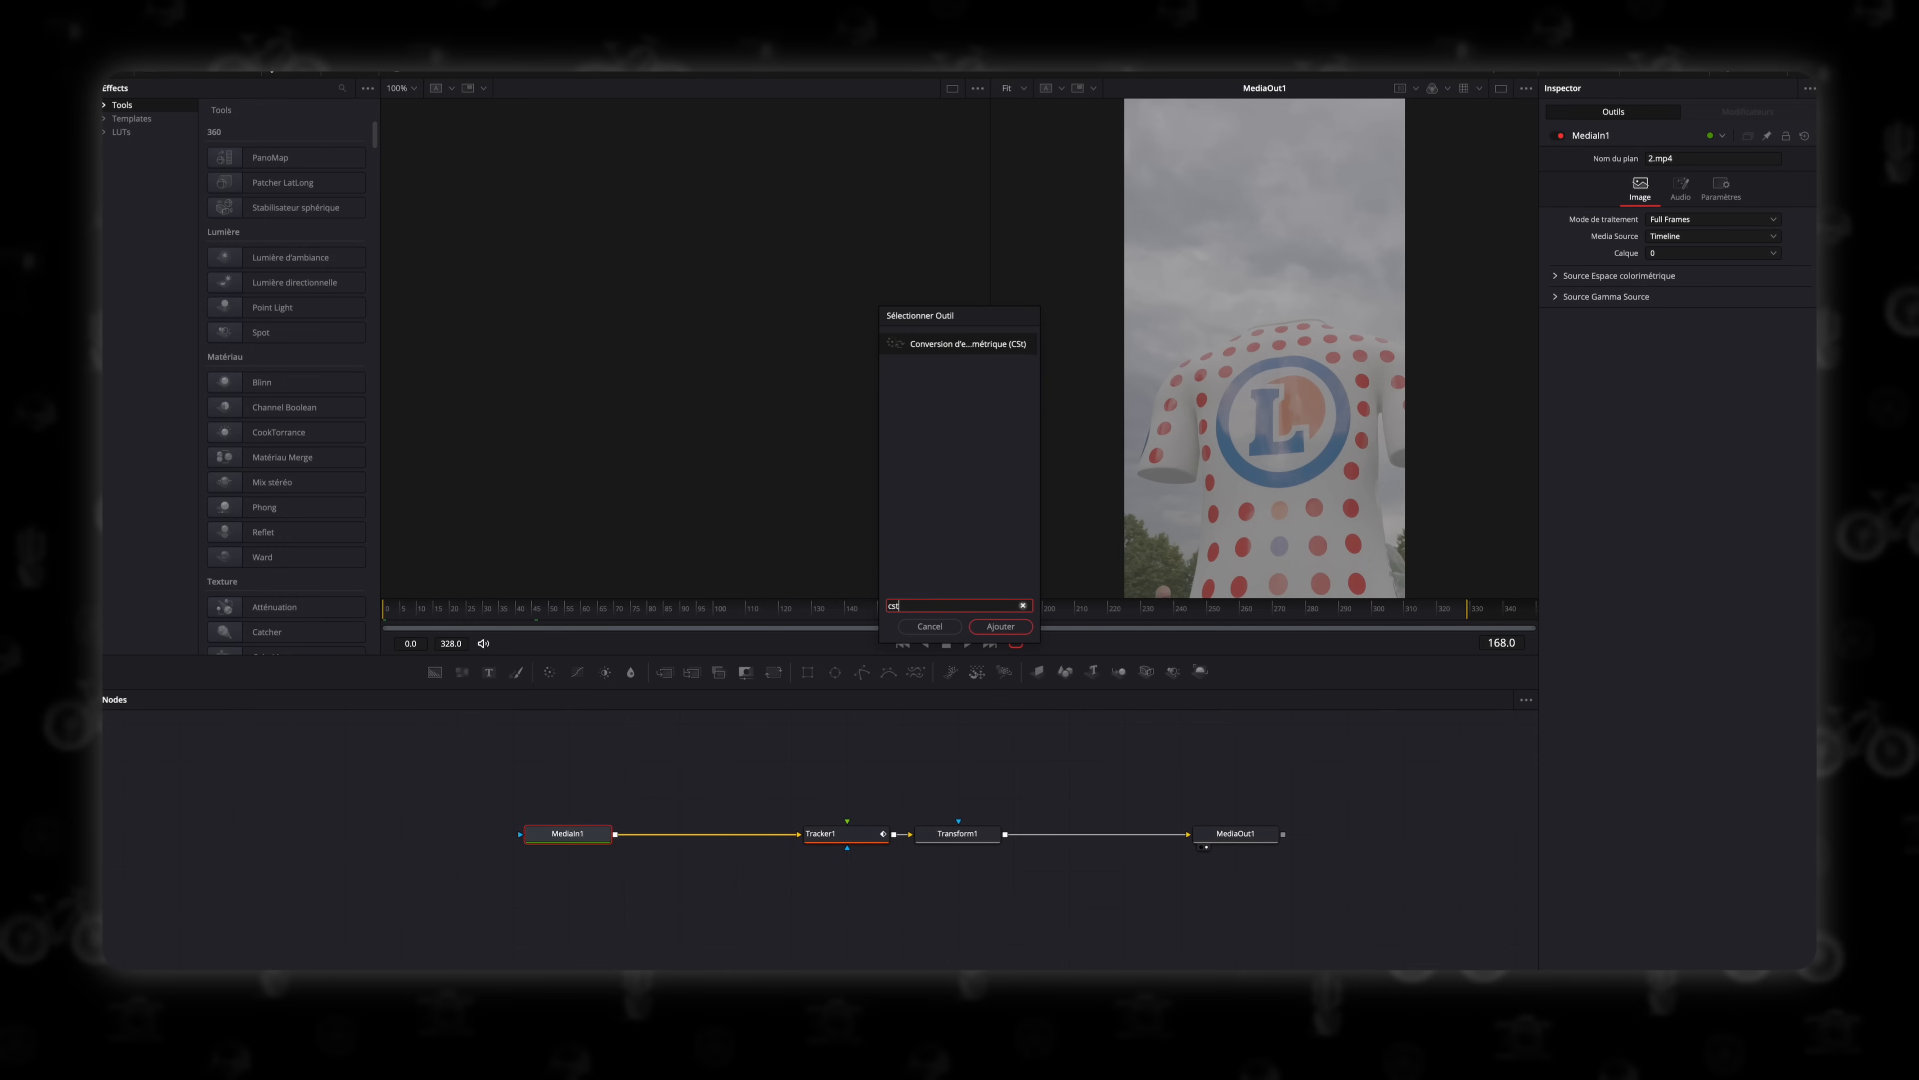
{"action": "key", "text": "Return"}
Set the Color Space Transform's input to Sony S-Gamut3.Cine with Sony S-Log3 gamma, and its output gamma to Rec.709-A.
{"action": "left_click", "coordinate": [1761, 209]}
{"action": "left_click", "coordinate": [1697, 391]}
{"action": "left_click", "coordinate": [1693, 227]}
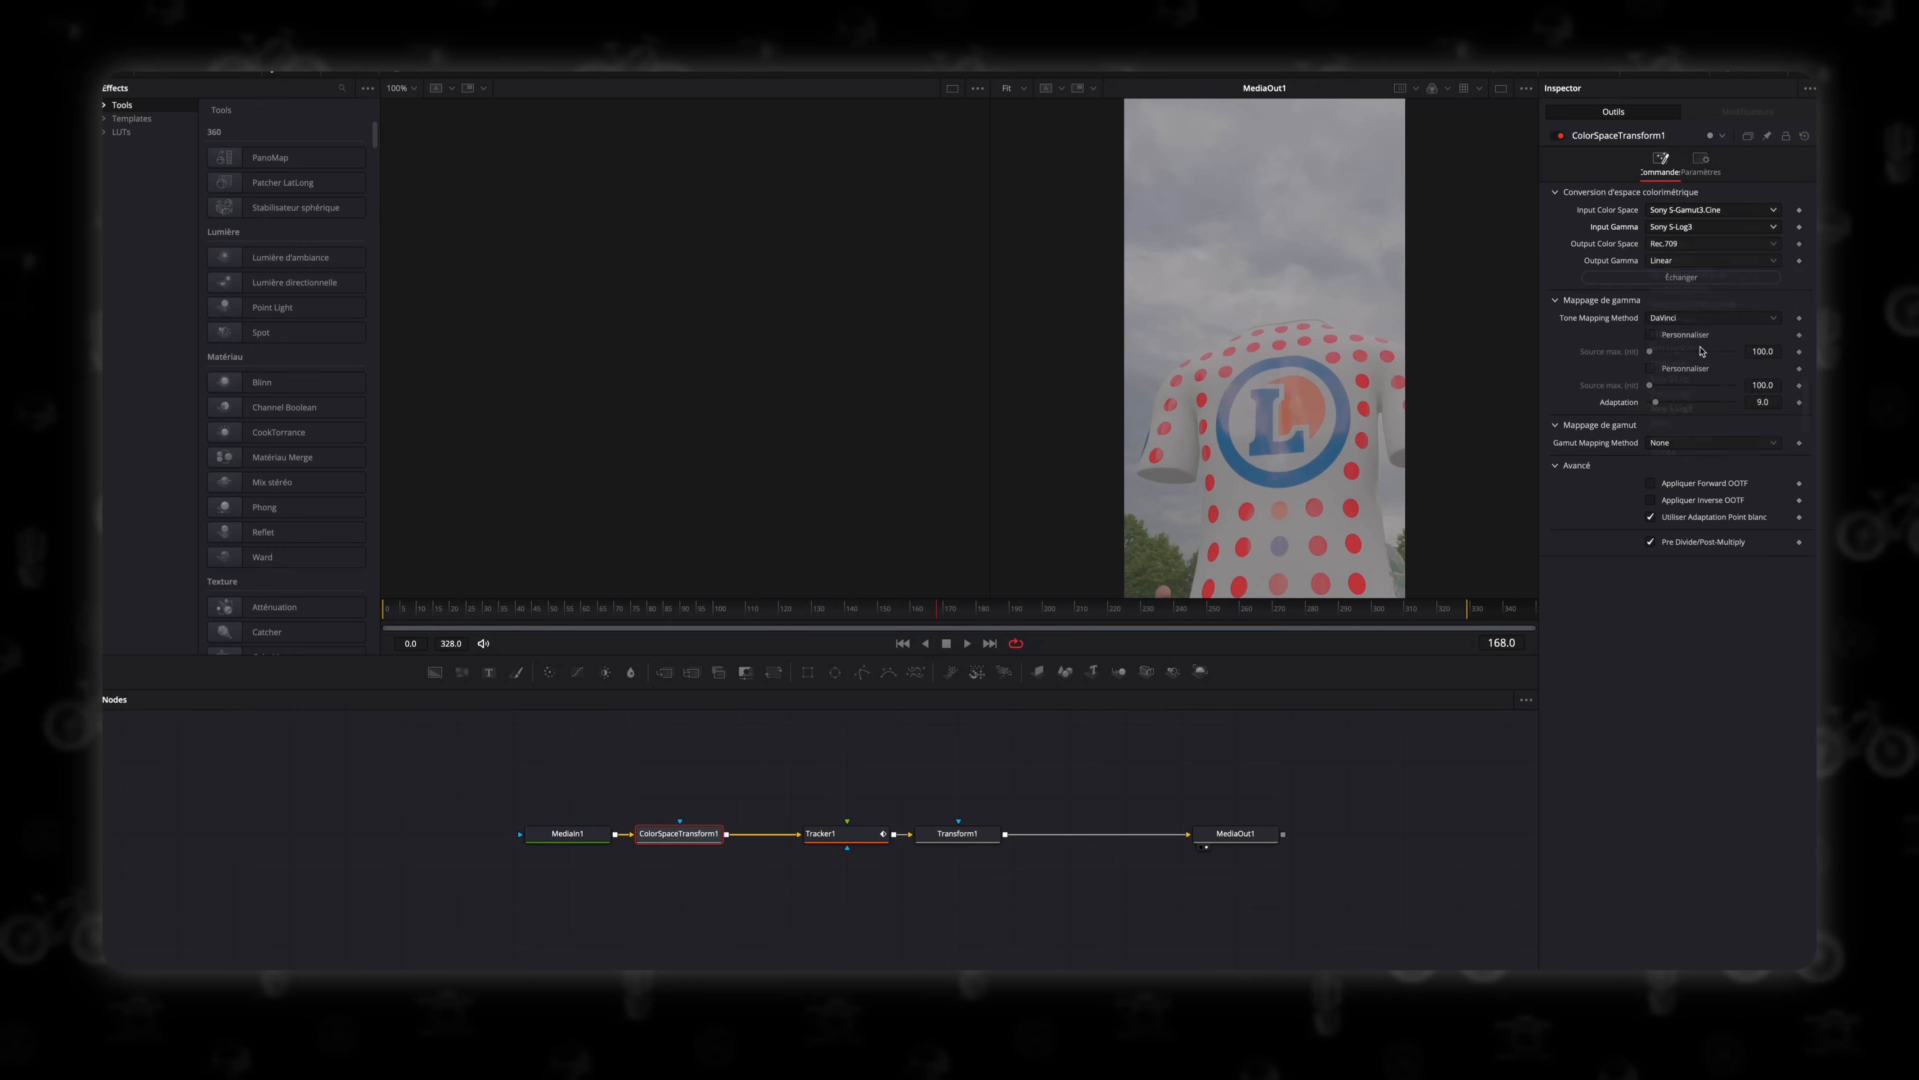
{"action": "left_click", "coordinate": [1681, 365]}
{"action": "left_click", "coordinate": [1683, 257]}
{"action": "left_click", "coordinate": [1704, 415]}
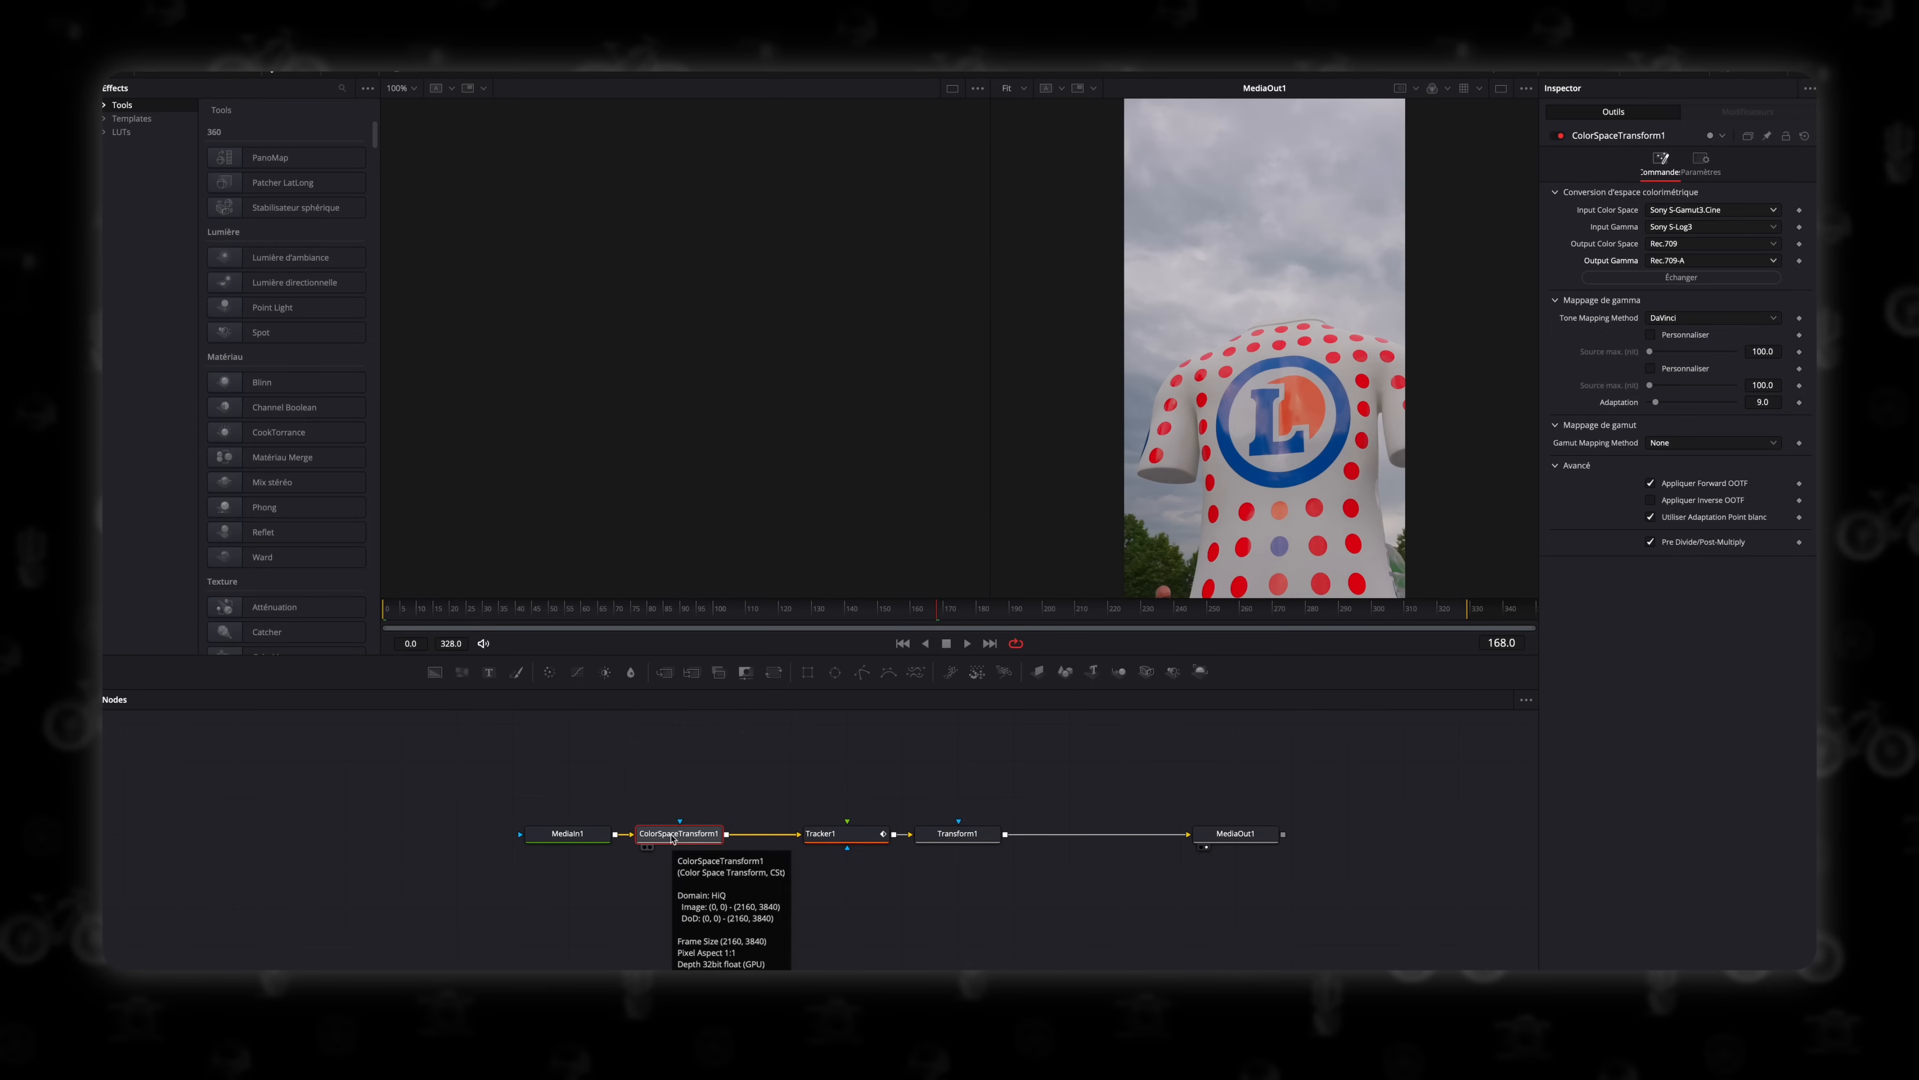
Paste a copy of the Color Space Transform node after Transform1 and swap its input and output settings.
{"action": "left_click", "coordinate": [958, 834]}
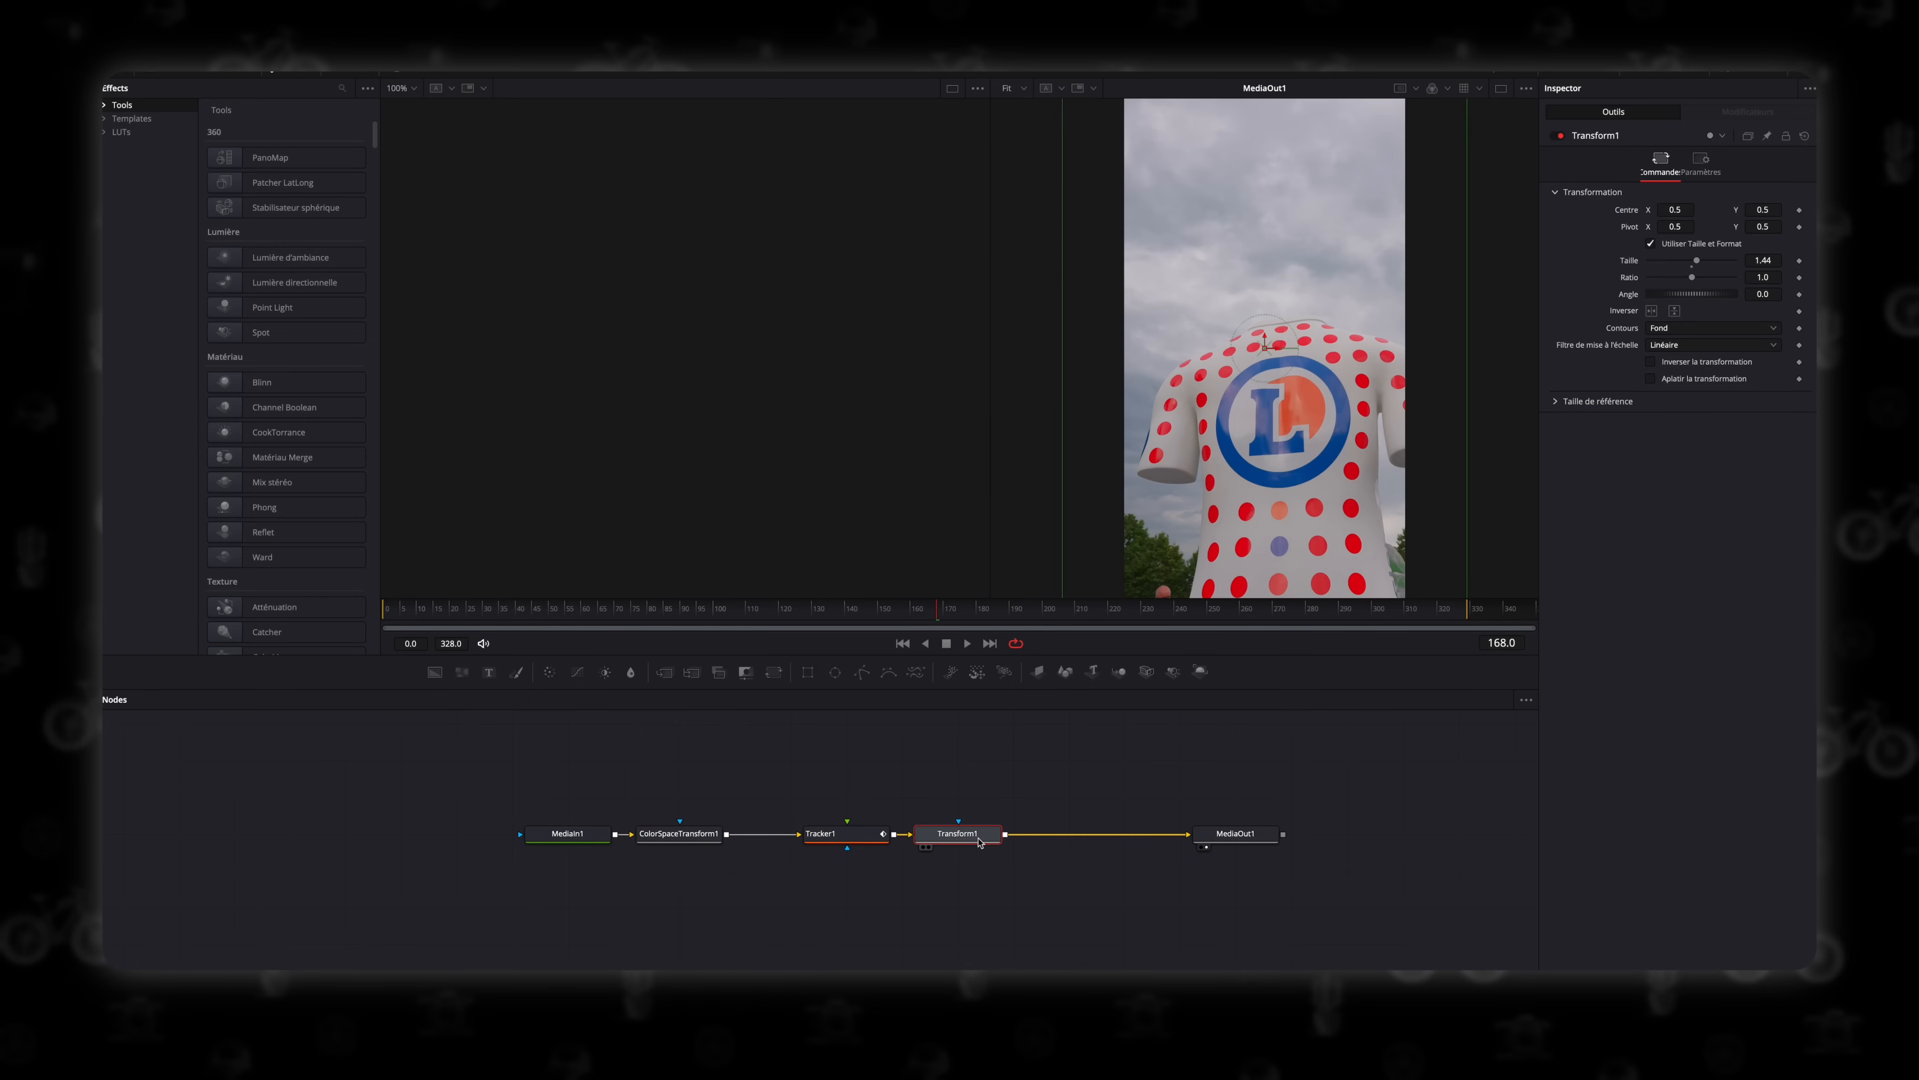
{"action": "key", "text": "ctrl+v"}
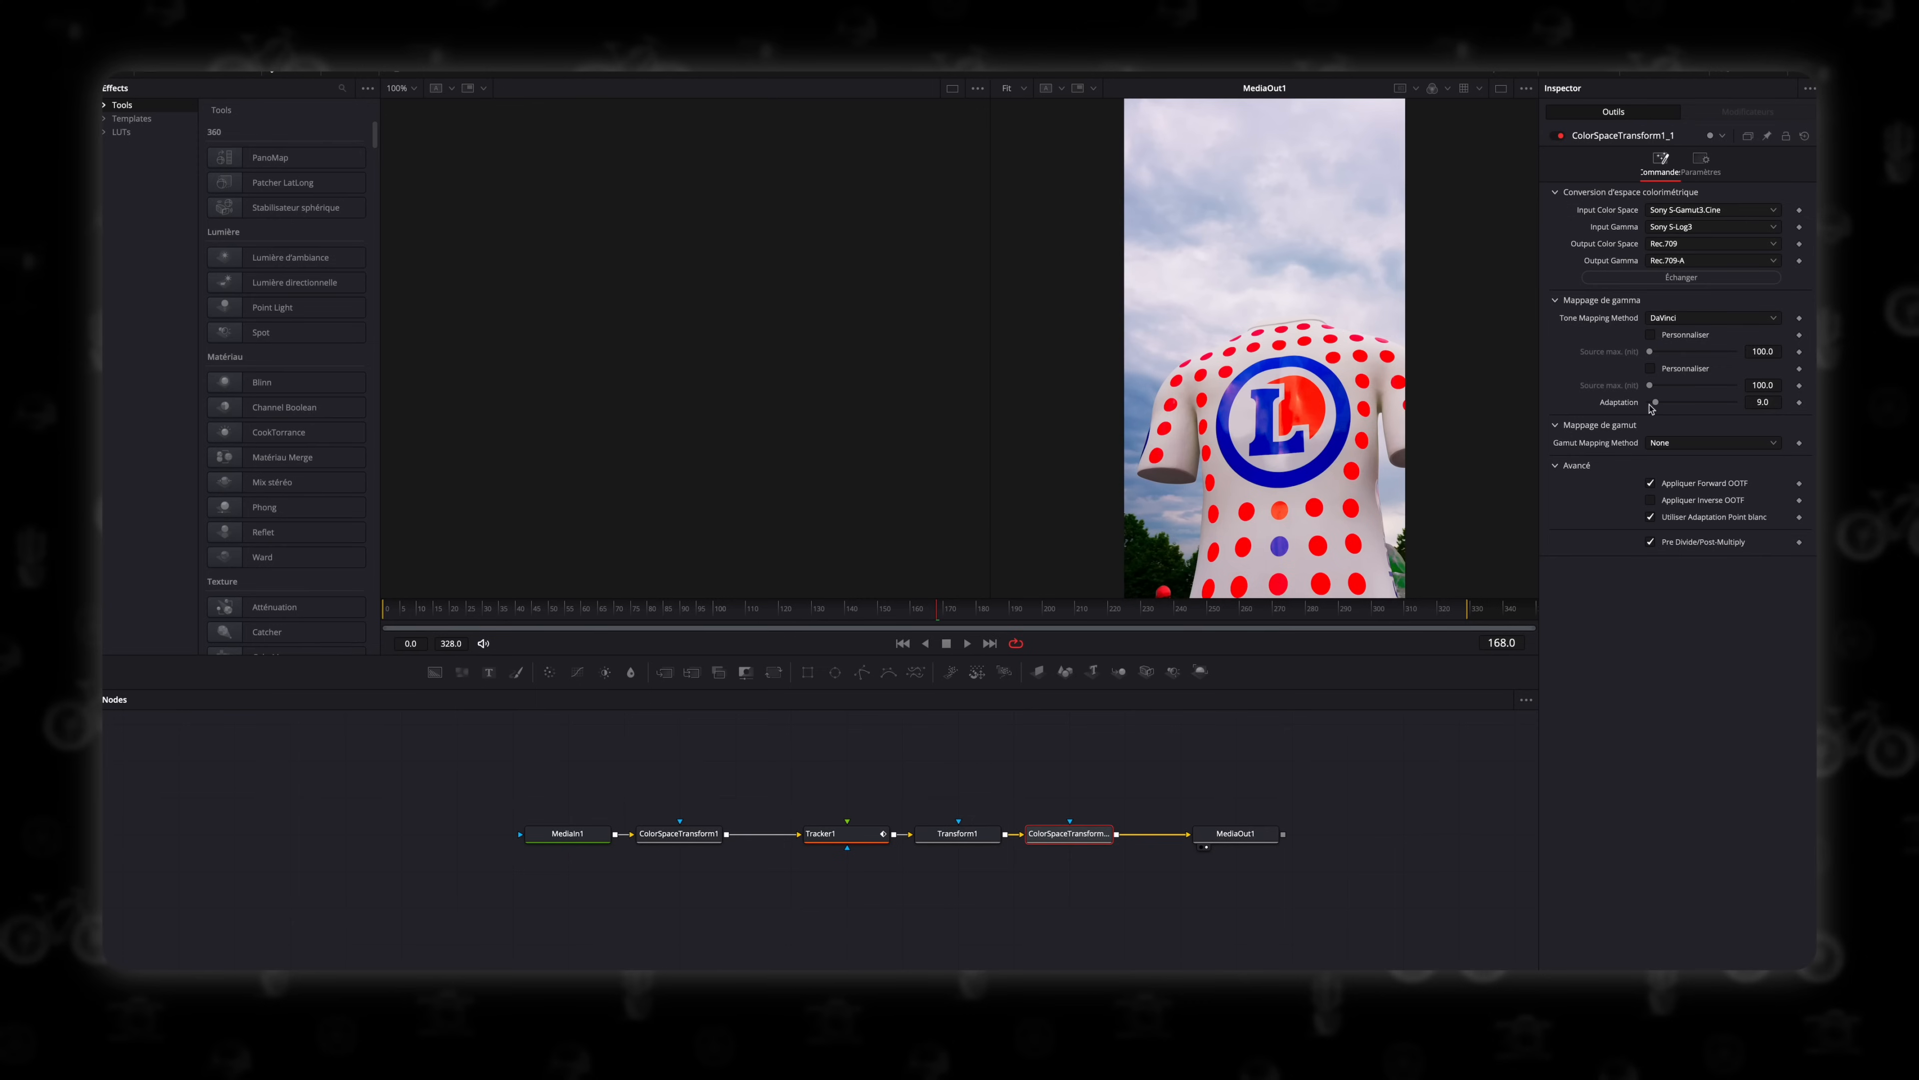
{"action": "left_click", "coordinate": [1682, 278]}
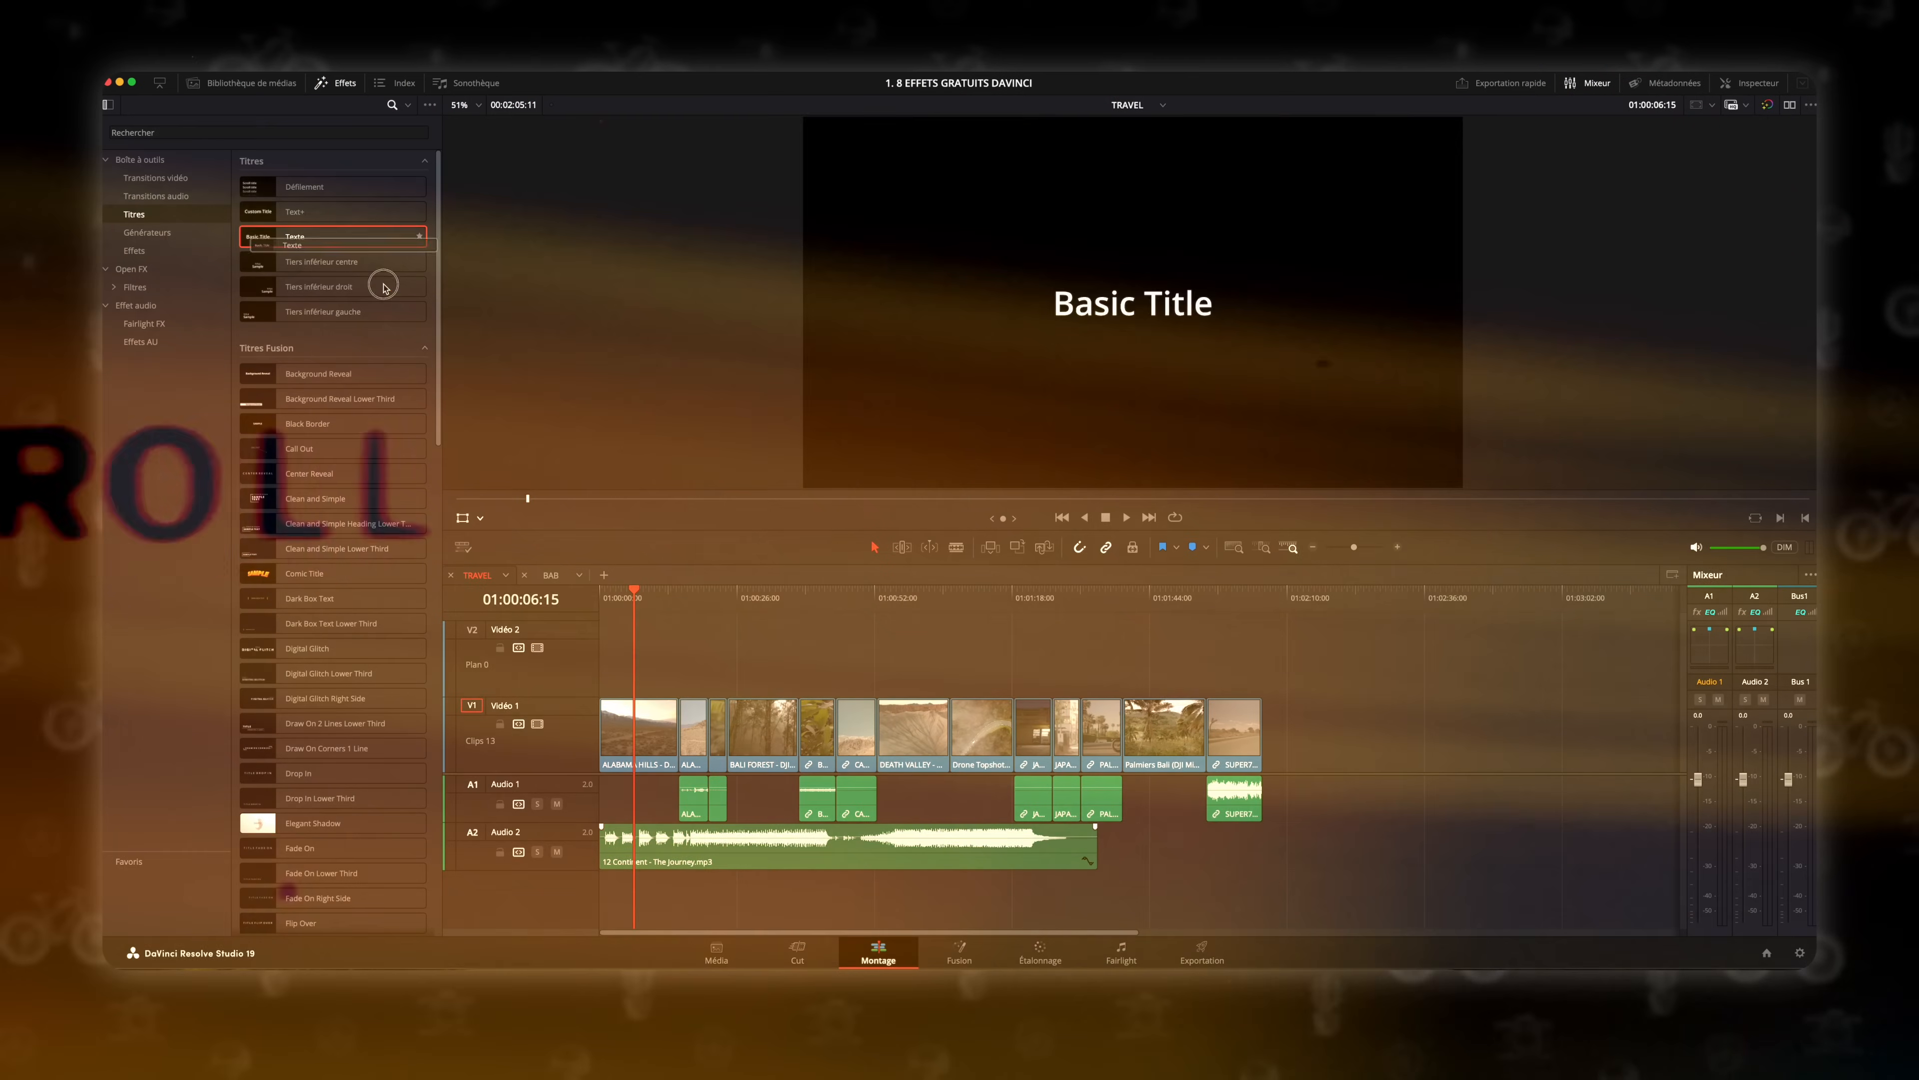
Place a Texte title on Video 2 above the first clip and move it into the upper-left sky area using the Fusion overlay.
{"action": "left_click_drag", "start_coordinate": [377, 283], "coordinate": [639, 677]}
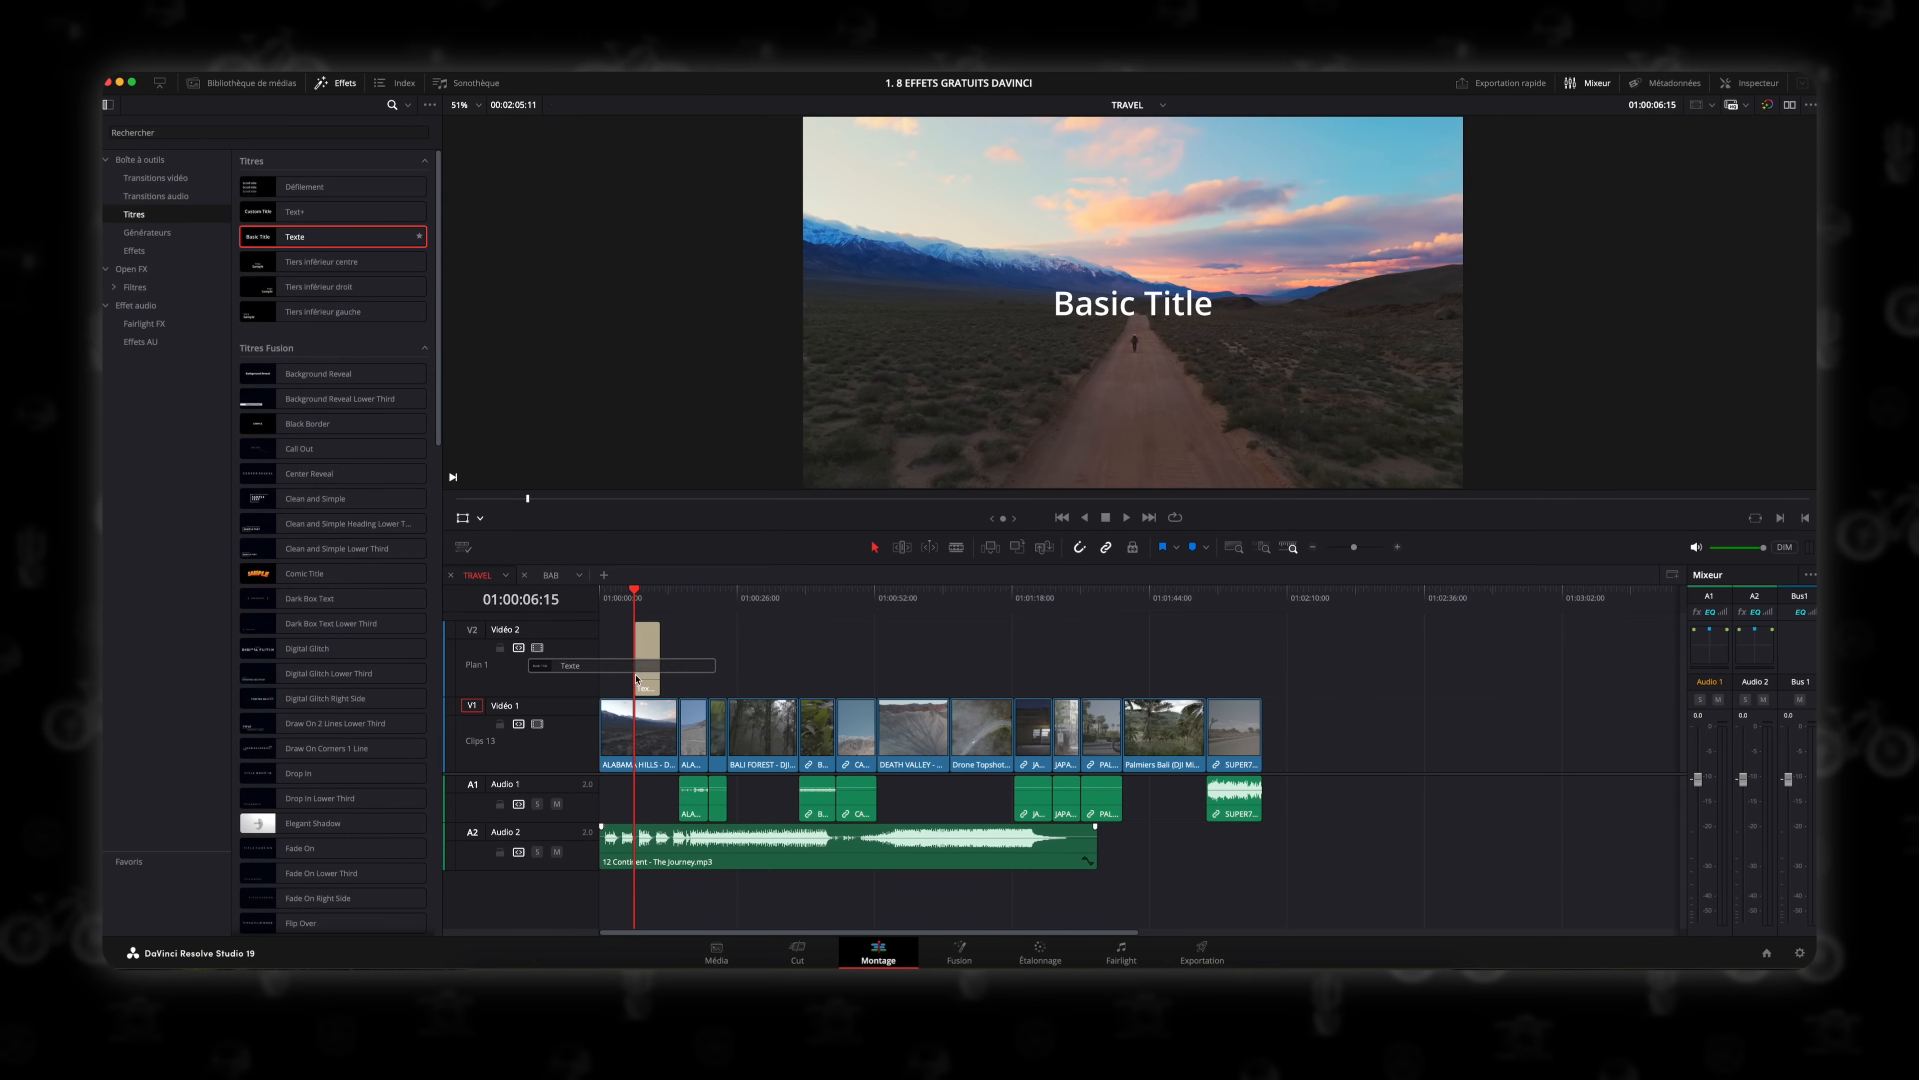
{"action": "left_click", "coordinate": [481, 519]}
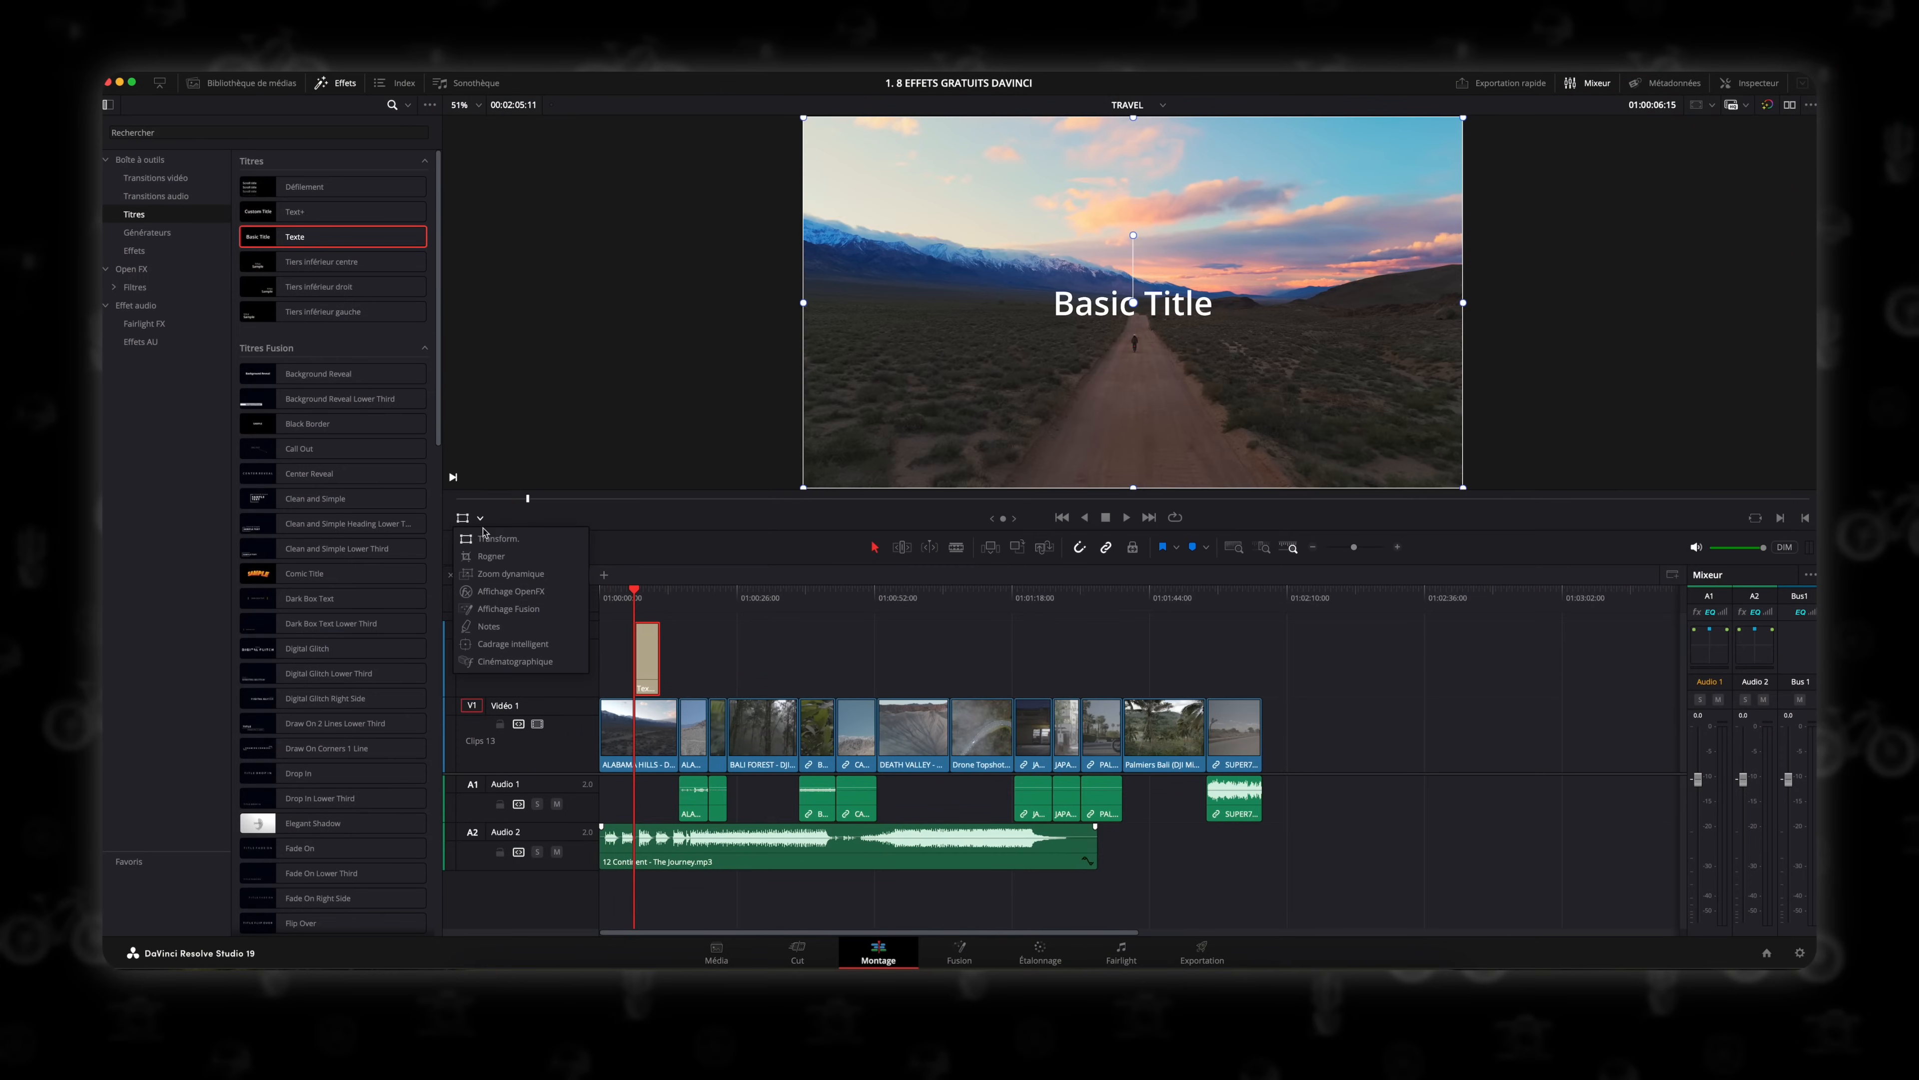
{"action": "left_click", "coordinate": [491, 609]}
{"action": "left_click_drag", "start_coordinate": [1082, 313], "coordinate": [900, 333]}
{"action": "left_click_drag", "start_coordinate": [913, 249], "coordinate": [913, 197]}
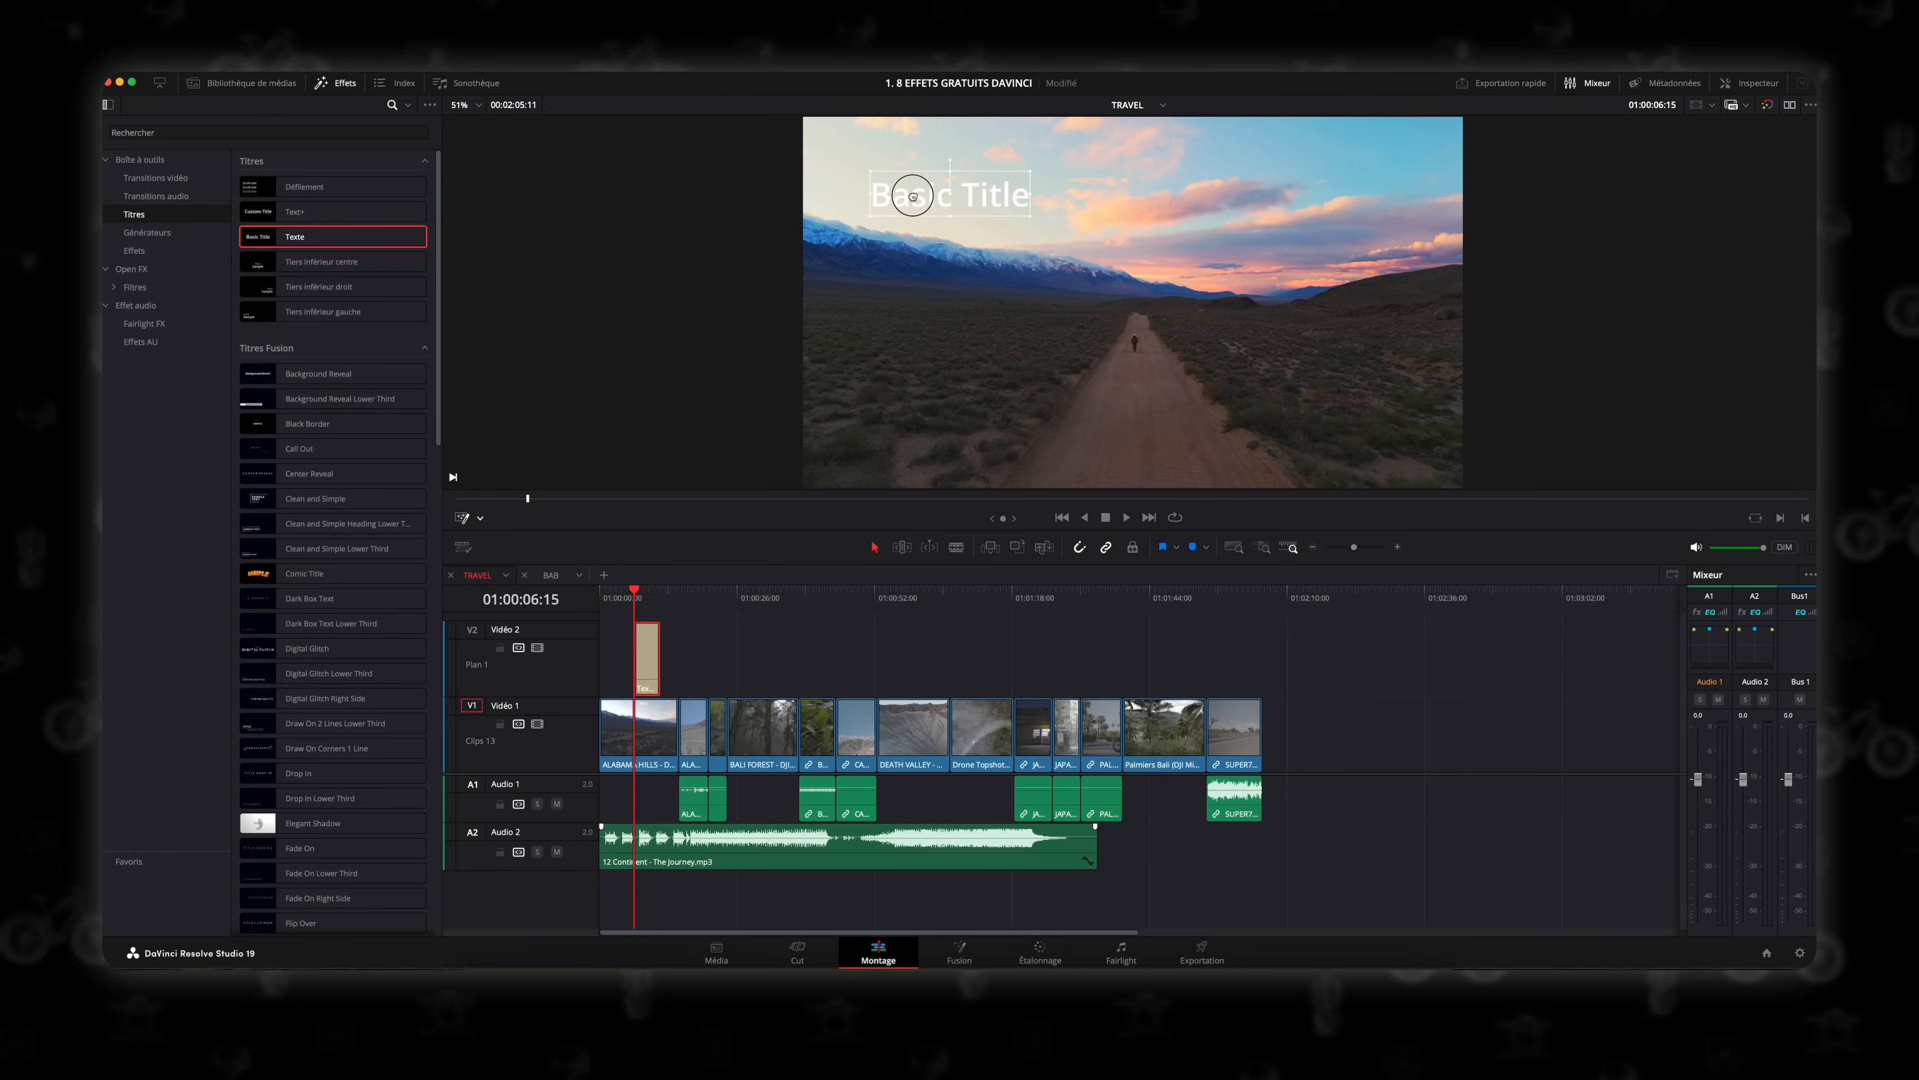
Replace the title text with "TITRE" and move the title to the centre of the frame.
{"action": "key", "text": "super+a"}
{"action": "type", "text": "T"}
{"action": "left_click_drag", "start_coordinate": [950, 186], "coordinate": [1113, 294]}
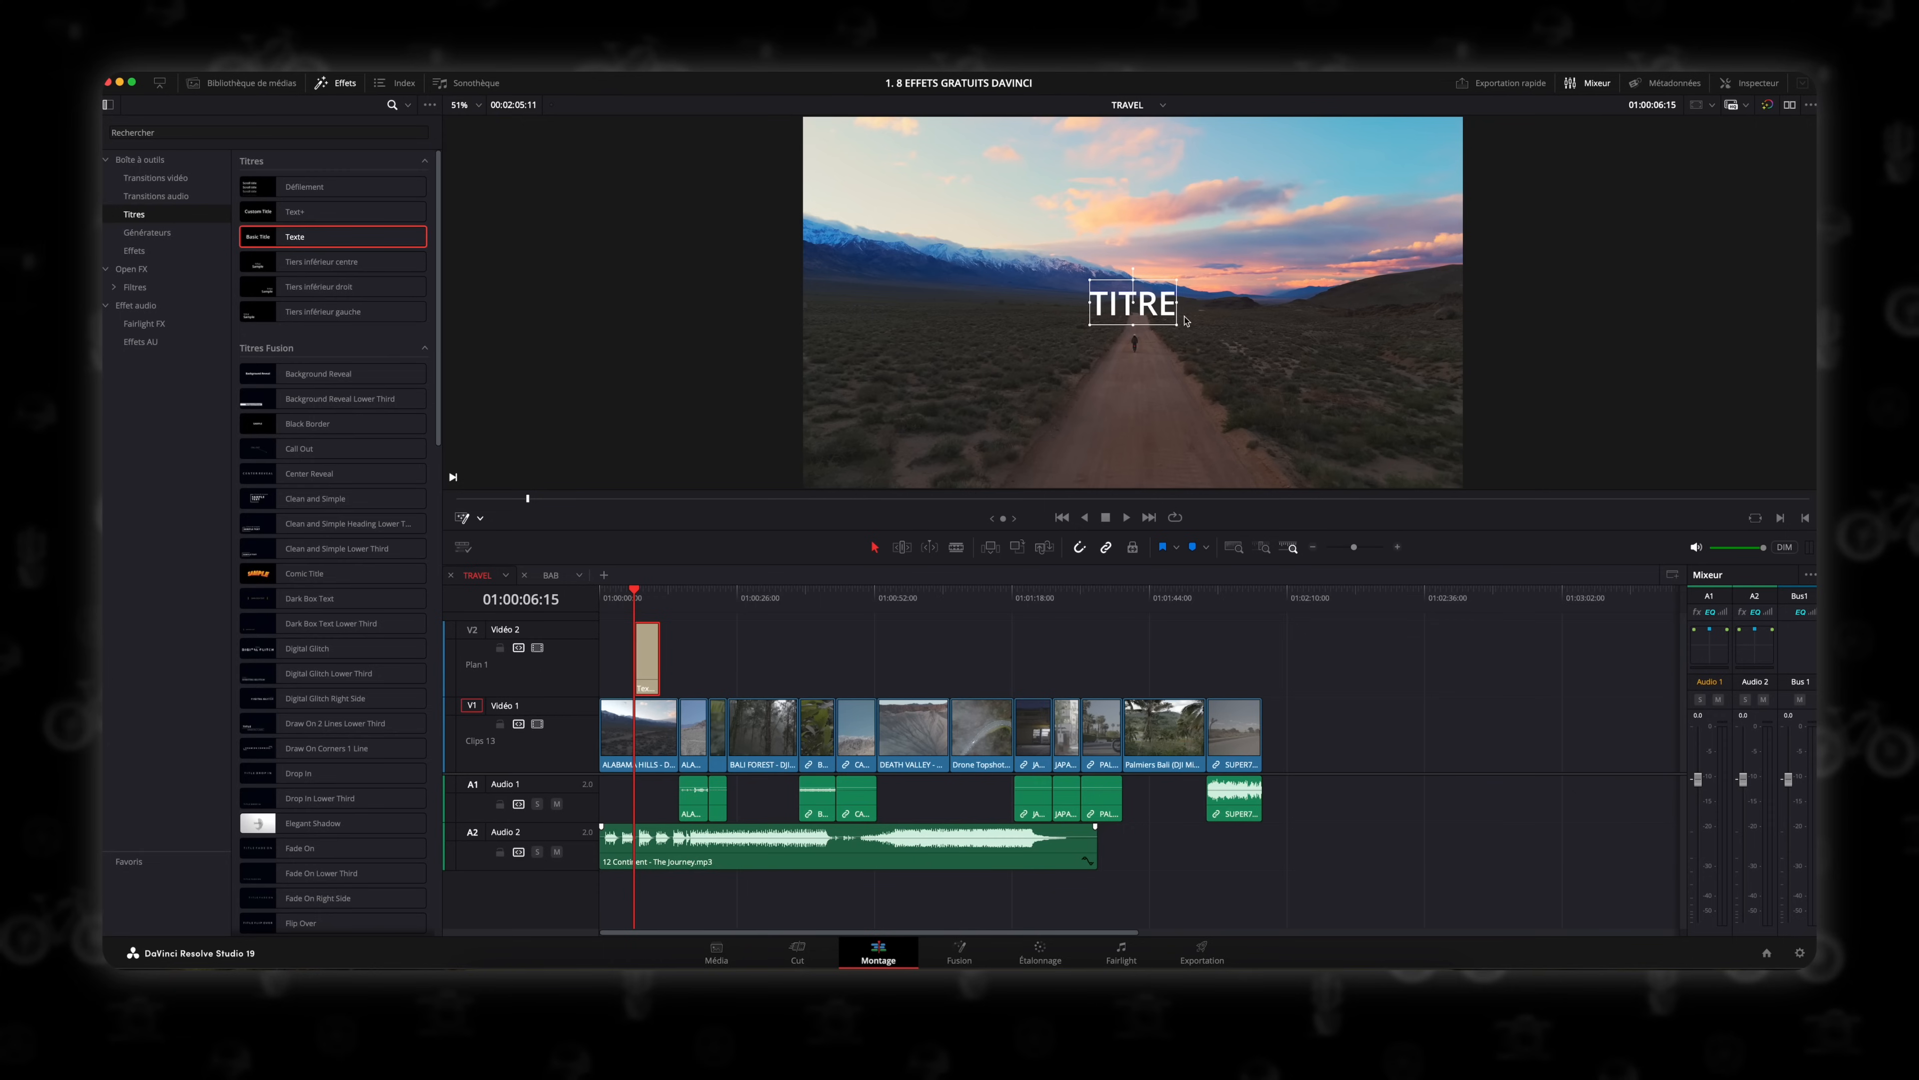
{"action": "left_click", "coordinate": [1153, 310]}
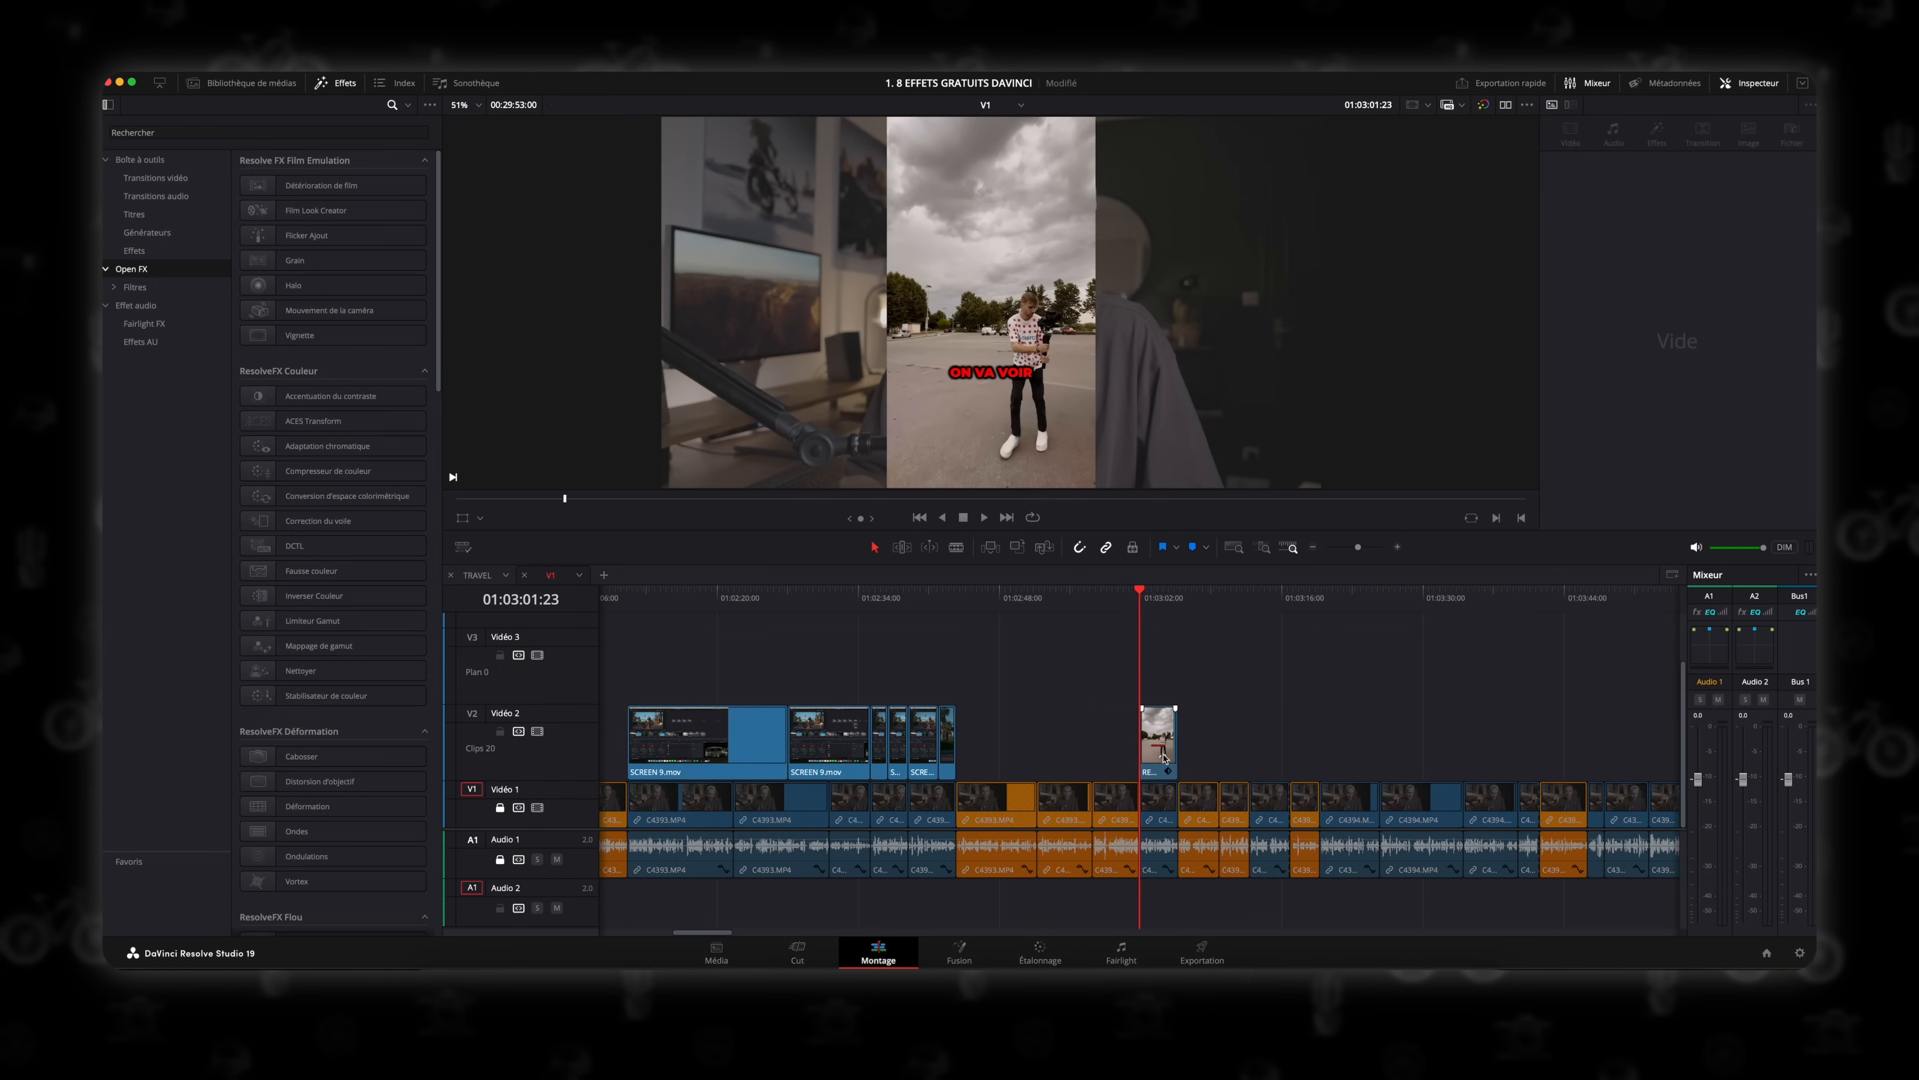
Duplicate the vertical clip onto Video 3 and zoom the lower copy on Video 2 until it fills the frame.
{"action": "left_click_drag", "start_coordinate": [1164, 758], "coordinate": [1164, 665]}
{"action": "left_click", "coordinate": [1161, 733]}
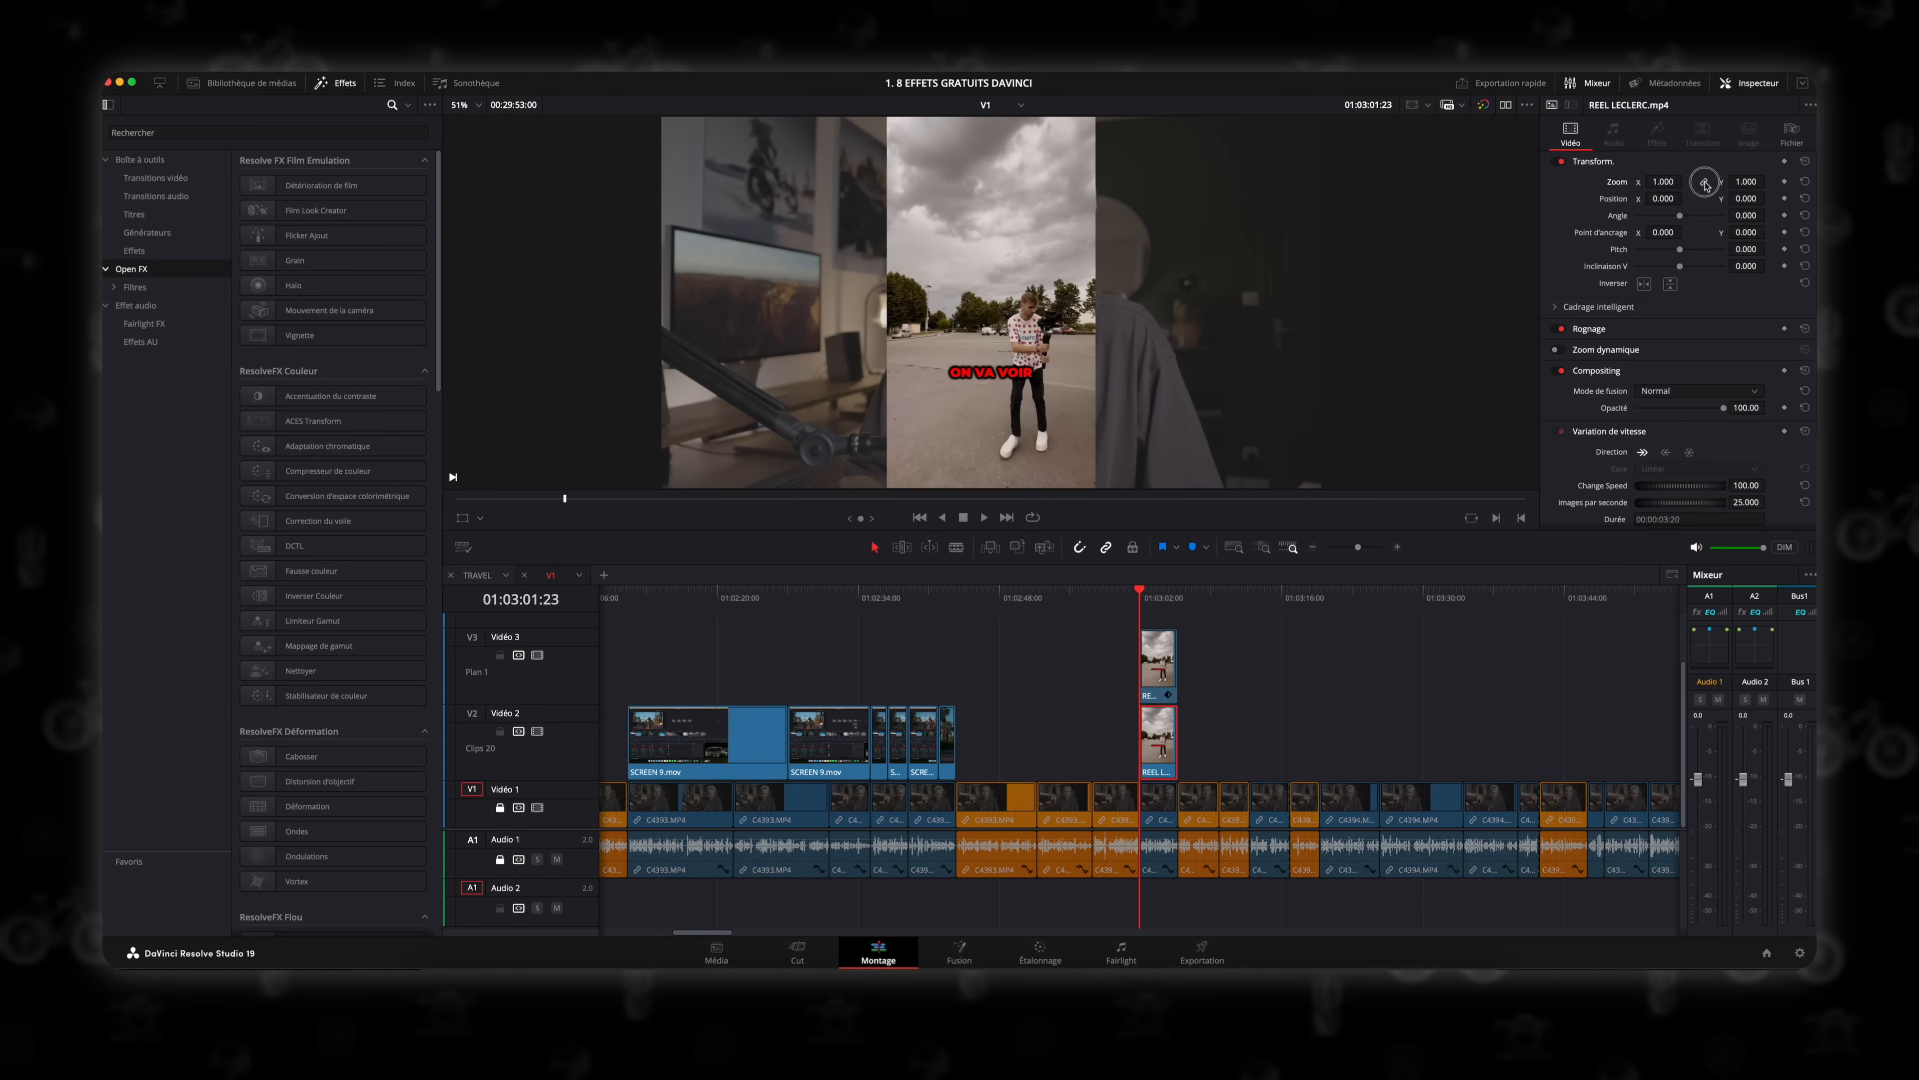
{"action": "left_click_drag", "start_coordinate": [1667, 182], "coordinate": [959, 538]}
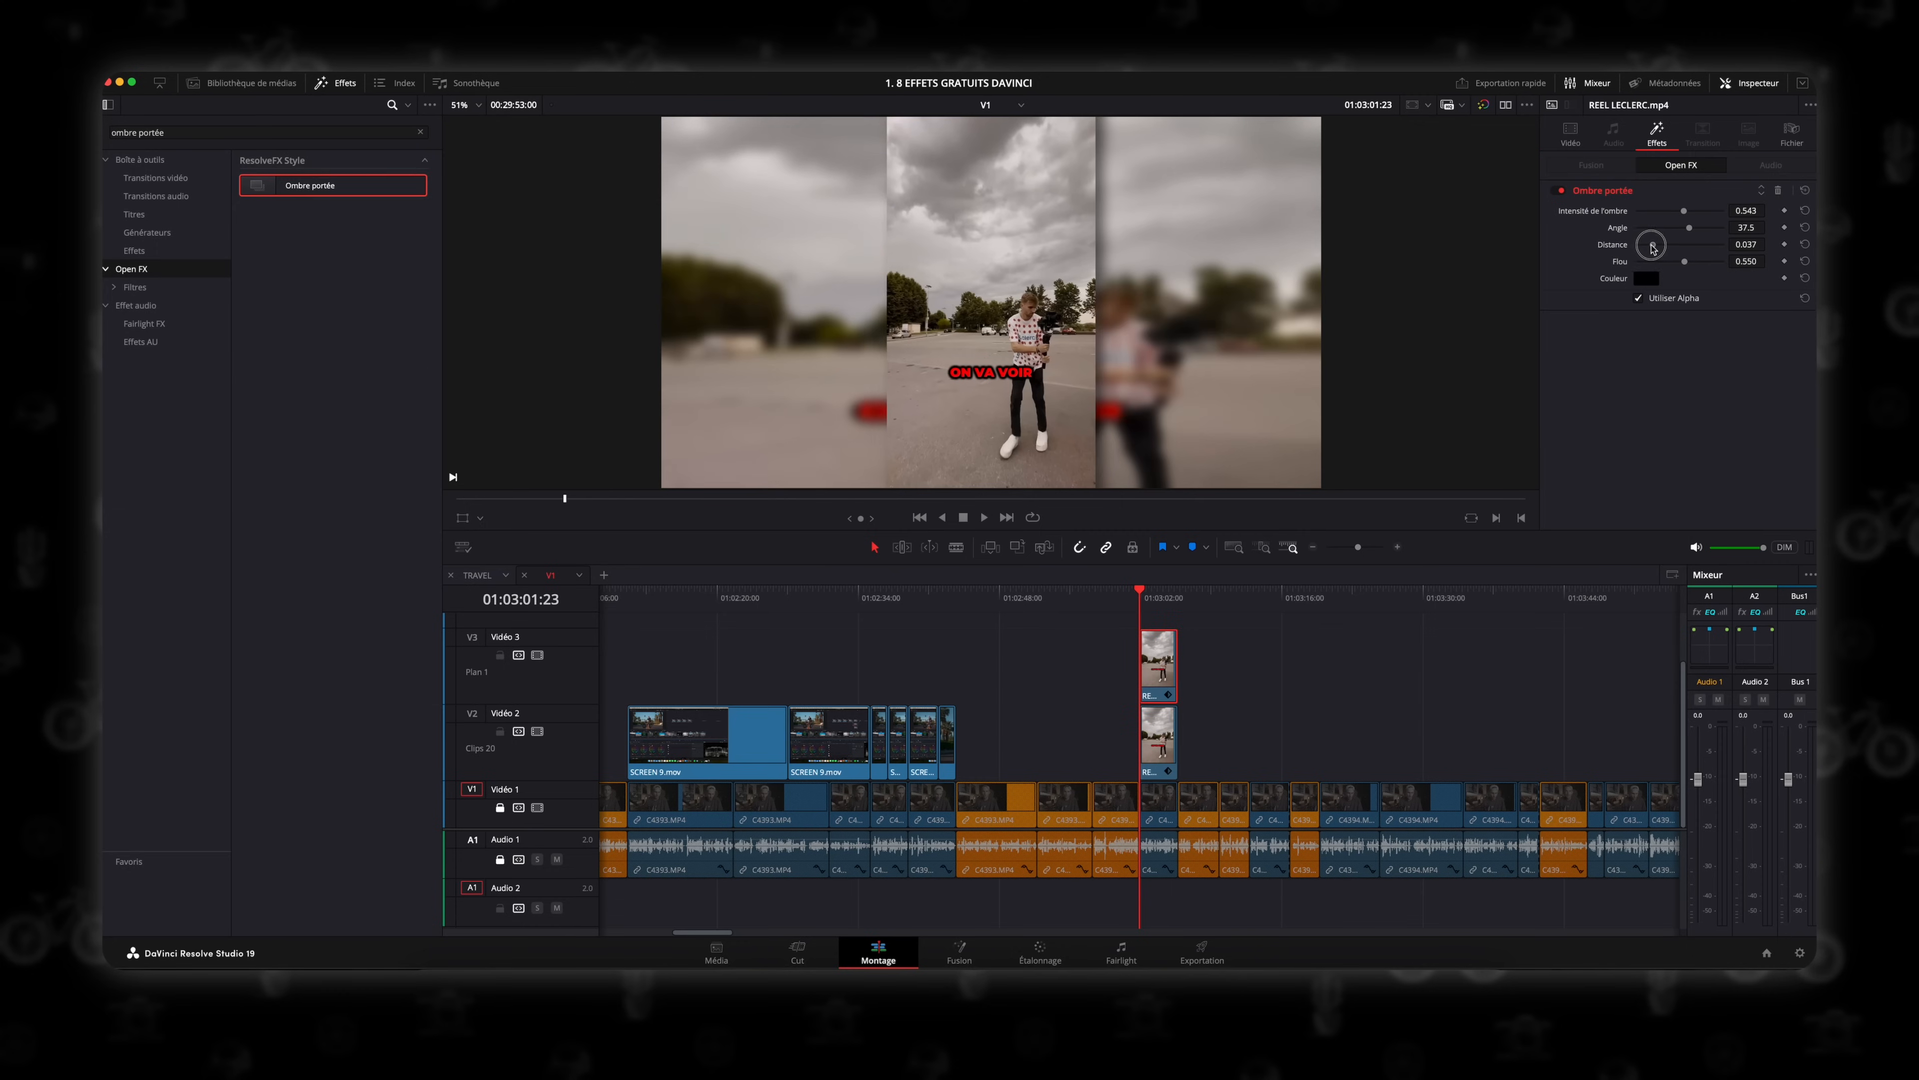
Reduce the shadow distance of the Ombre portée effect on the vertical clip's upper copy.
{"action": "left_click_drag", "start_coordinate": [1652, 246], "coordinate": [1637, 246]}
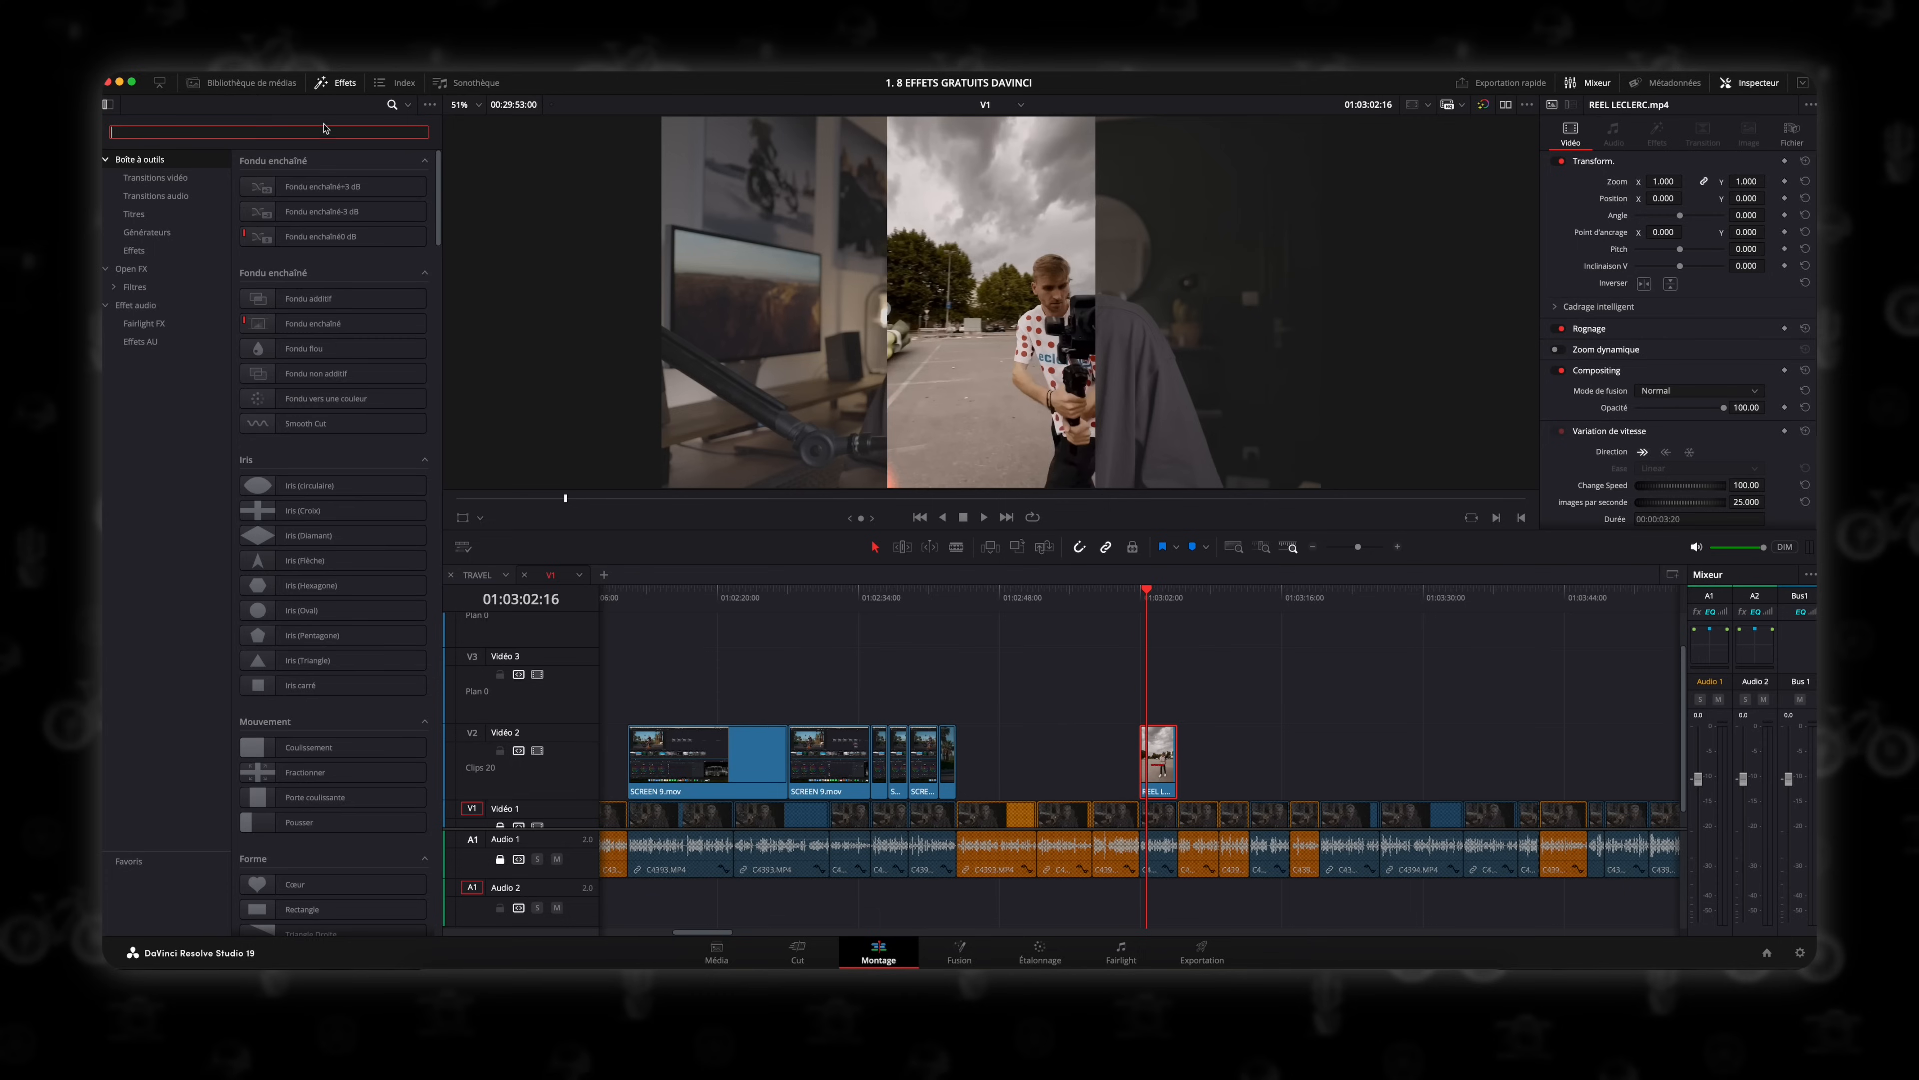
Apply Remplissage Blanking to the vertical clip with zoom mode Zoomer dans la timeline, and lower its background blur.
{"action": "type", "text": "remp"}
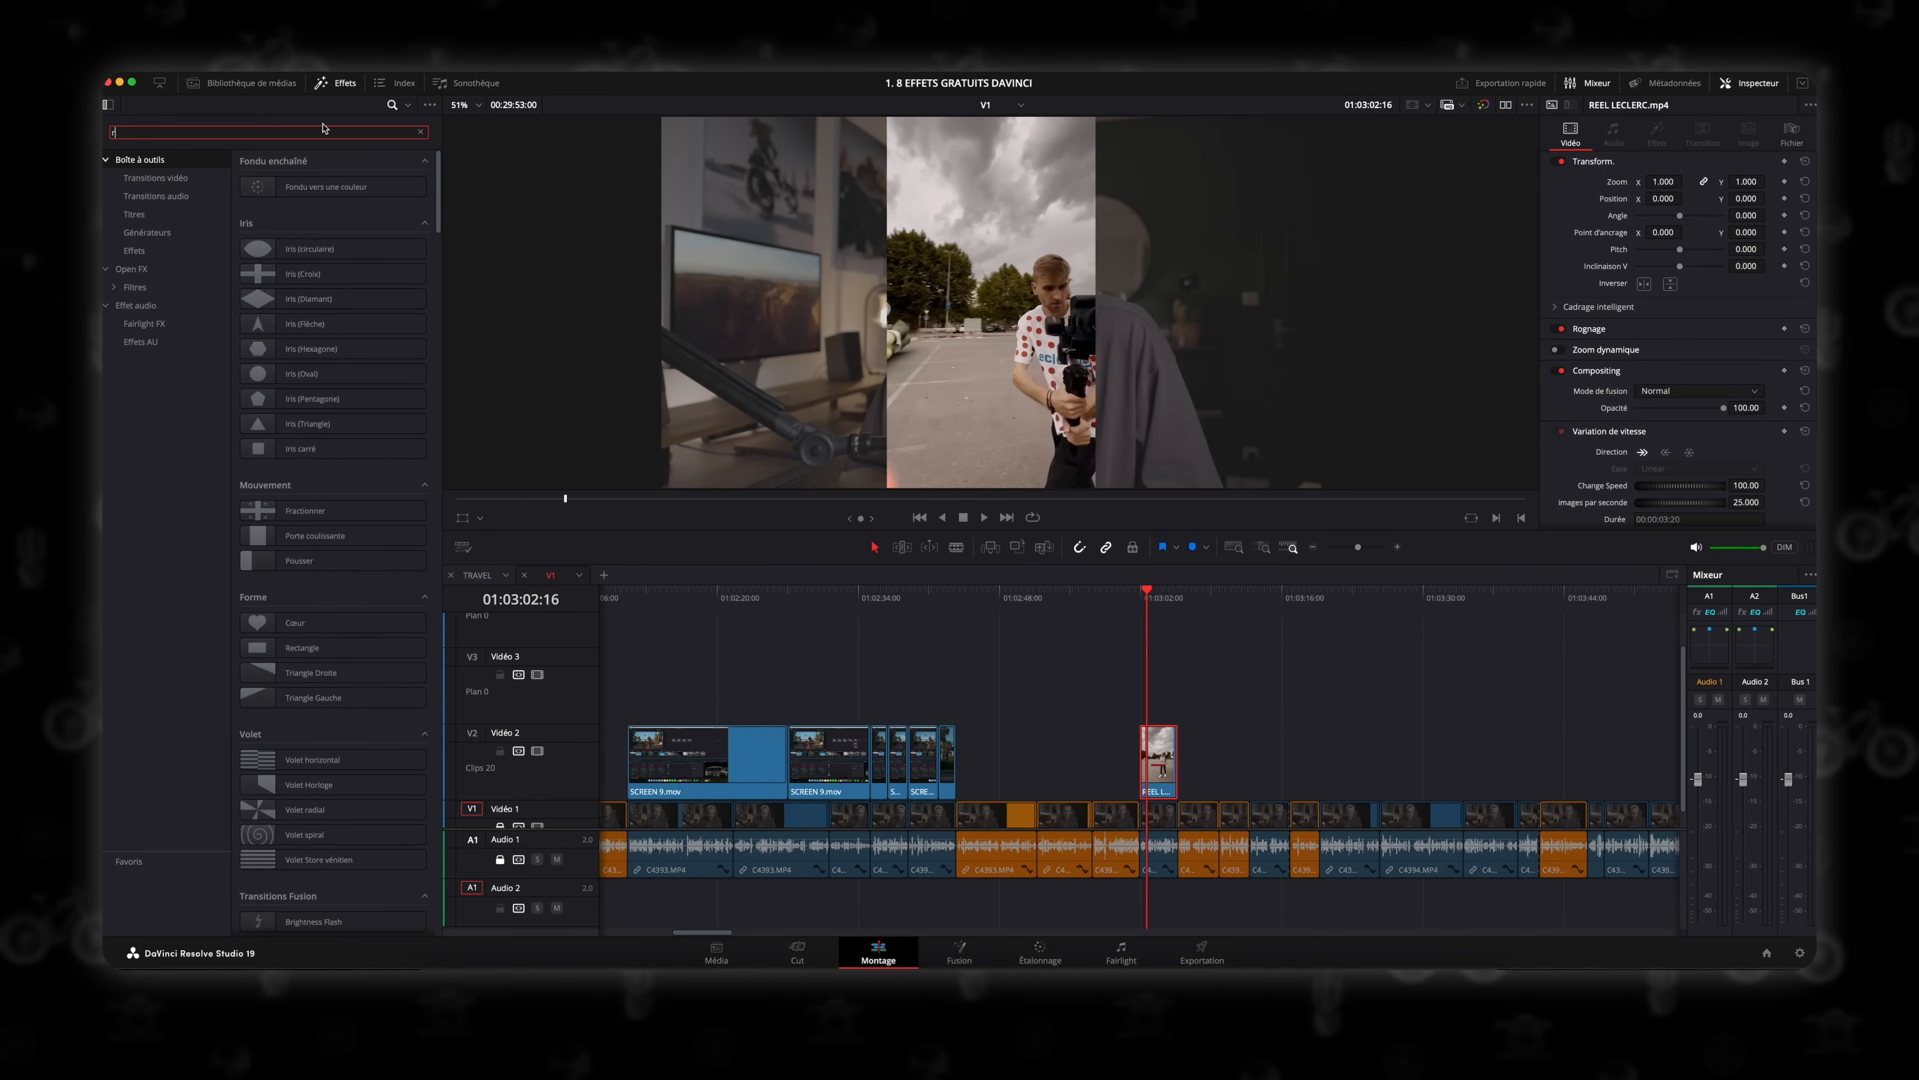
{"action": "left_click_drag", "start_coordinate": [324, 188], "coordinate": [1158, 759]}
{"action": "left_click", "coordinate": [1679, 252]}
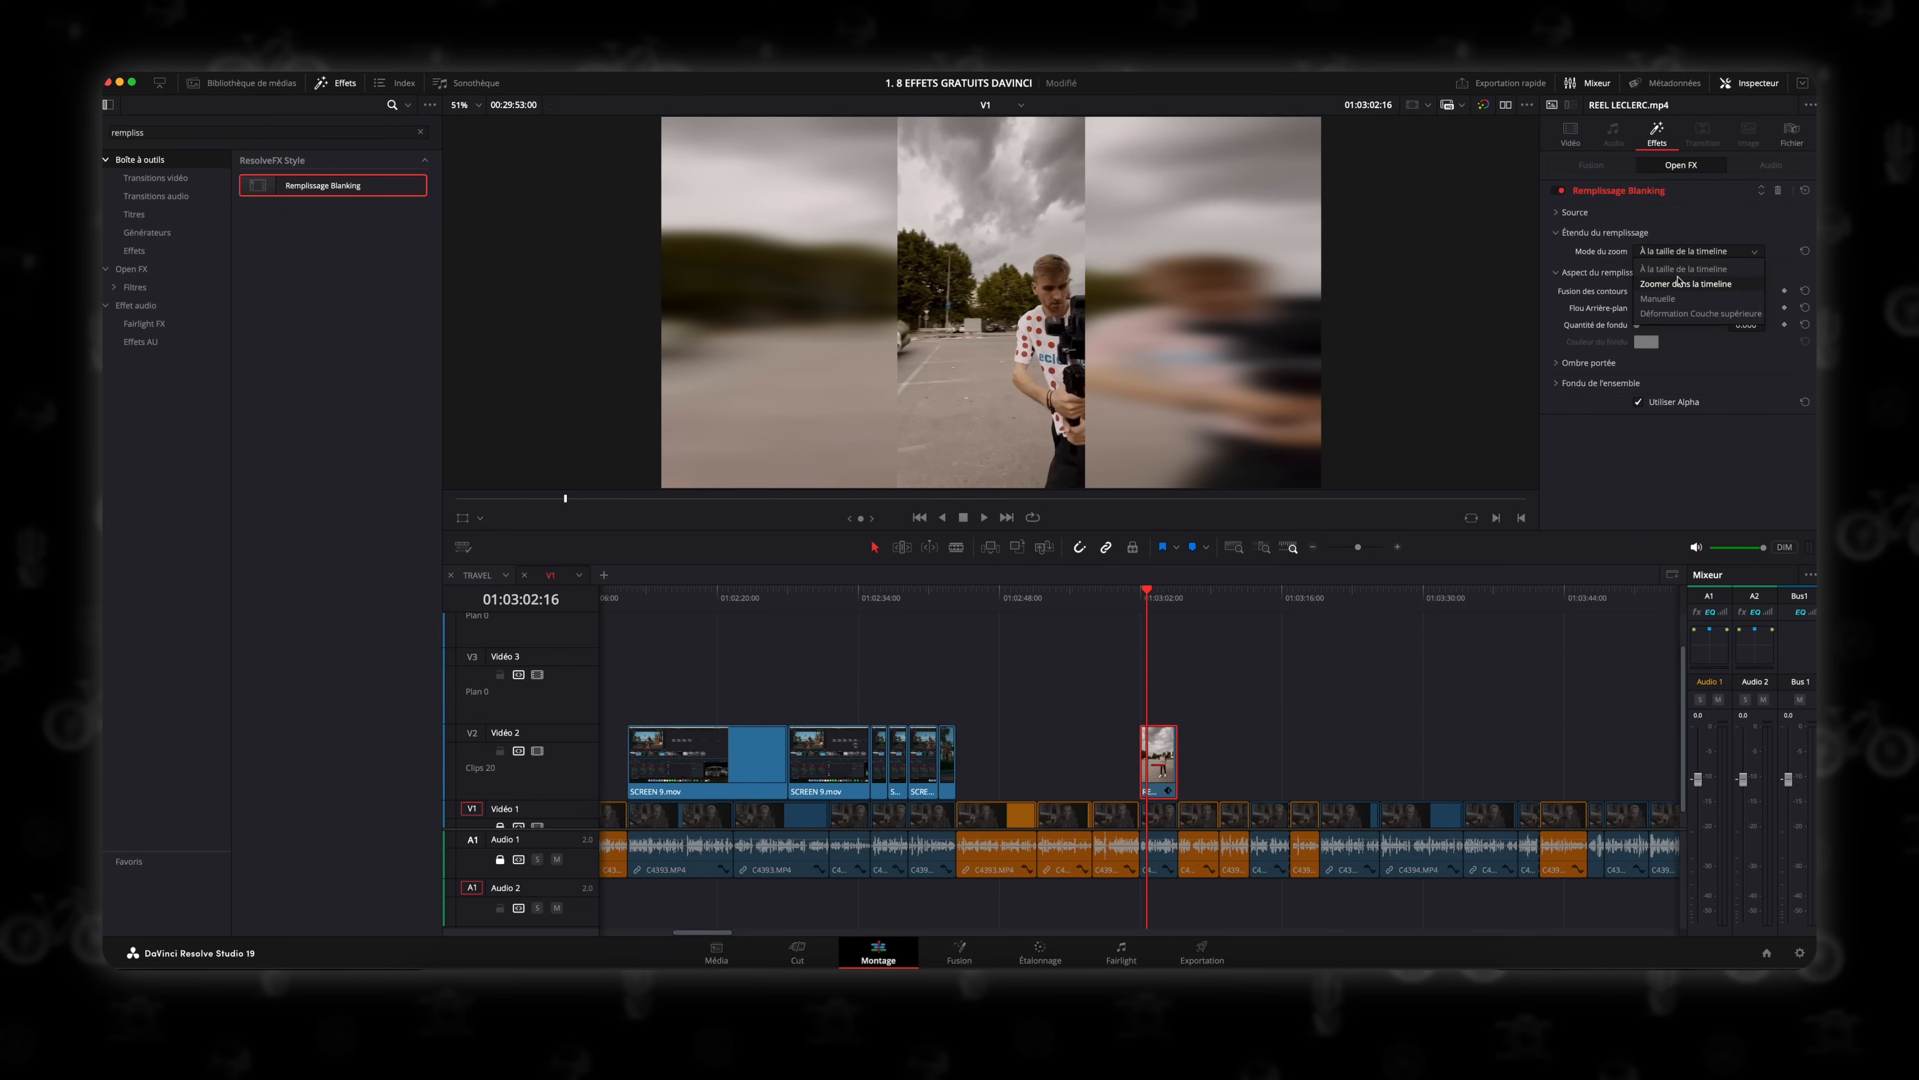
{"action": "left_click", "coordinate": [1677, 281]}
{"action": "left_click_drag", "start_coordinate": [1683, 311], "coordinate": [1673, 313]}
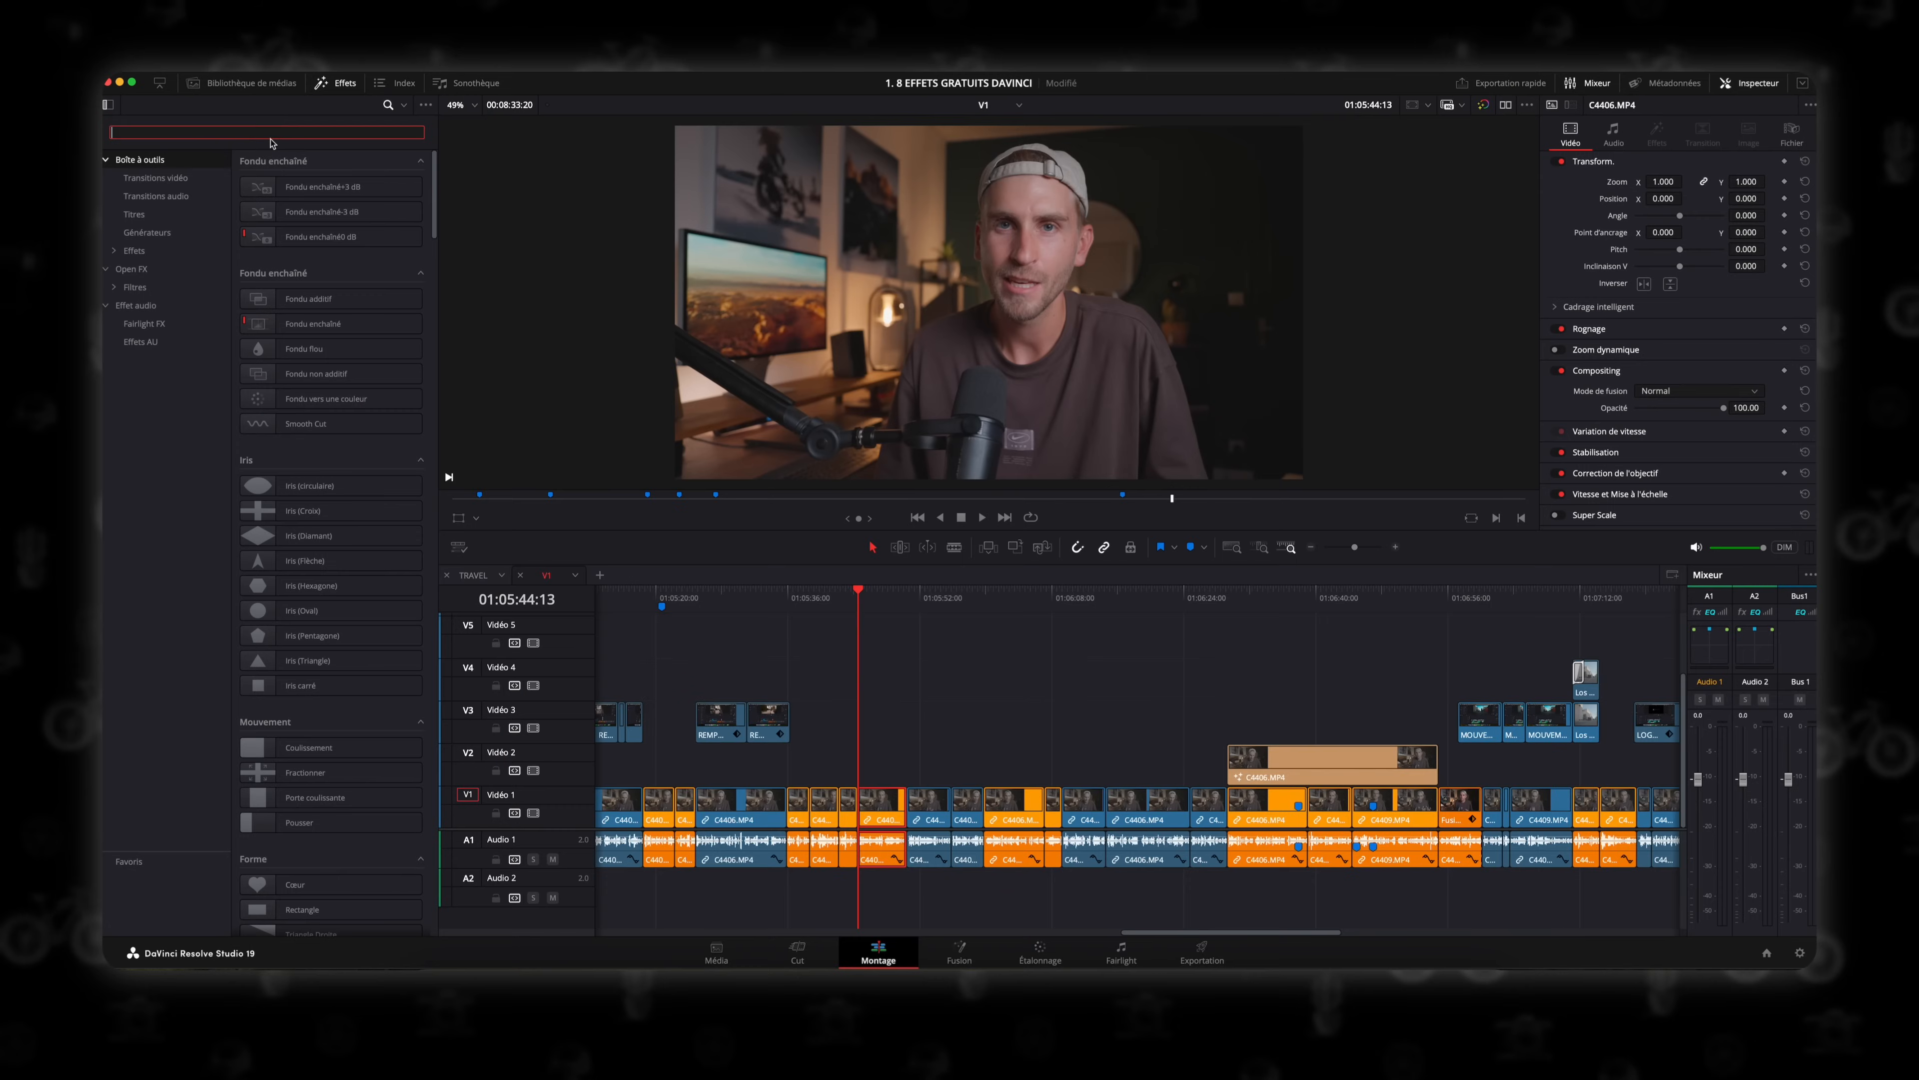
Add a Plan d'effets clip on Video 2 above the talking-head footage and change the interpolation of its Zoom keyframe.
{"action": "type", "text": "effet"}
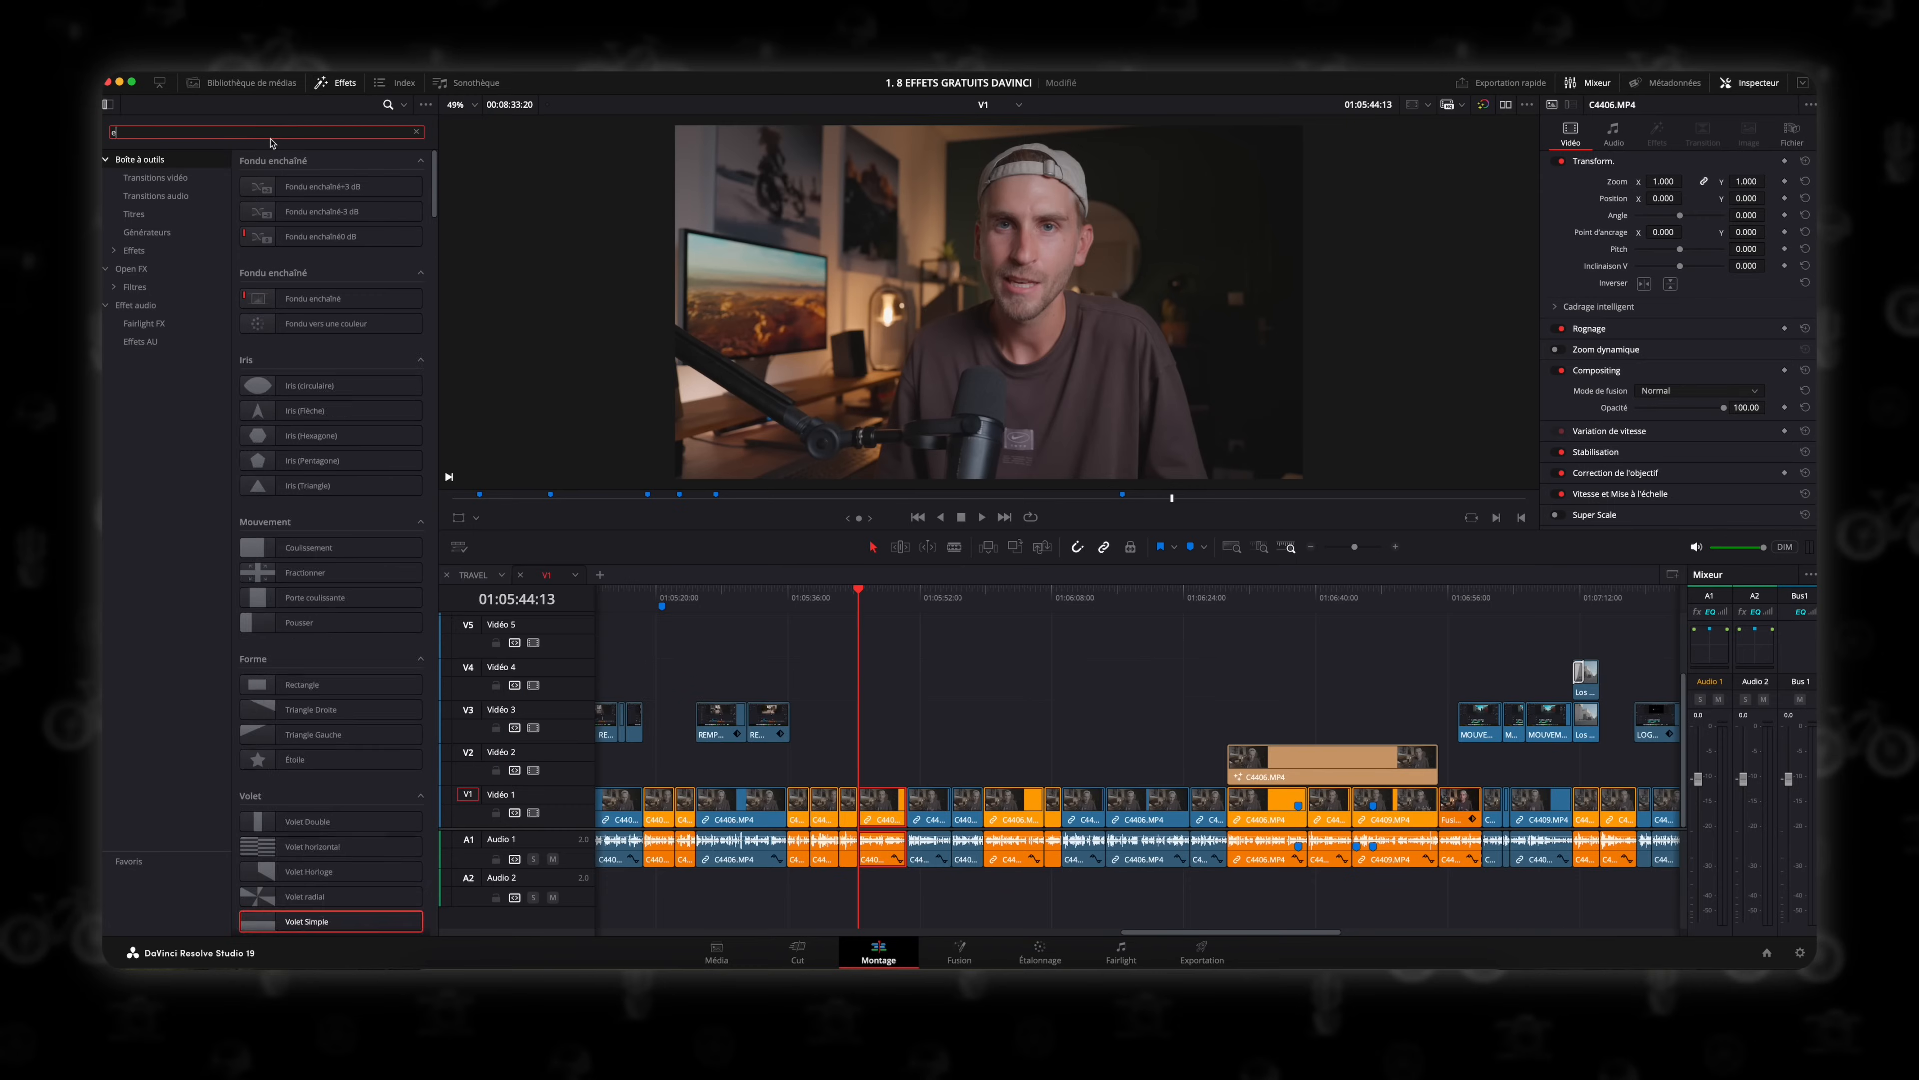
{"action": "left_click_drag", "start_coordinate": [317, 176], "coordinate": [880, 764]}
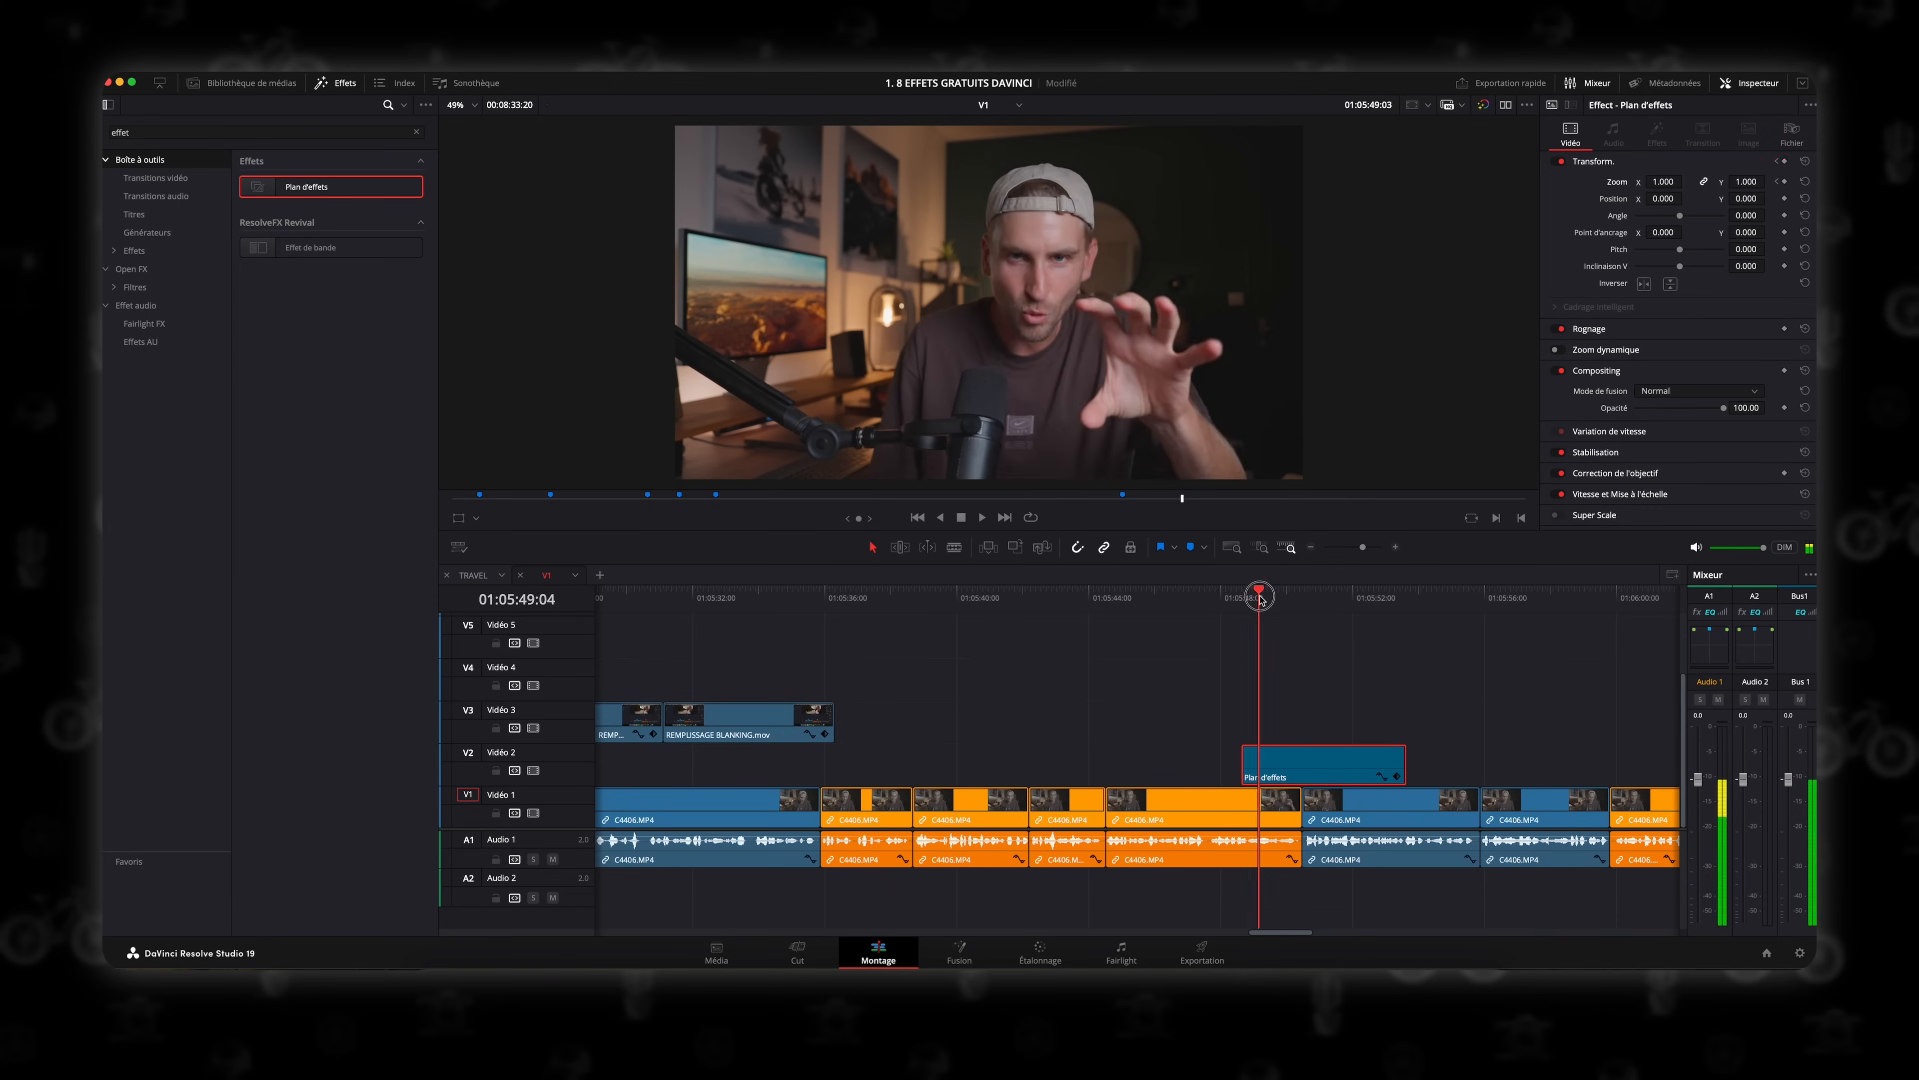
{"action": "right_click", "coordinate": [1786, 182]}
{"action": "left_click", "coordinate": [1764, 208]}
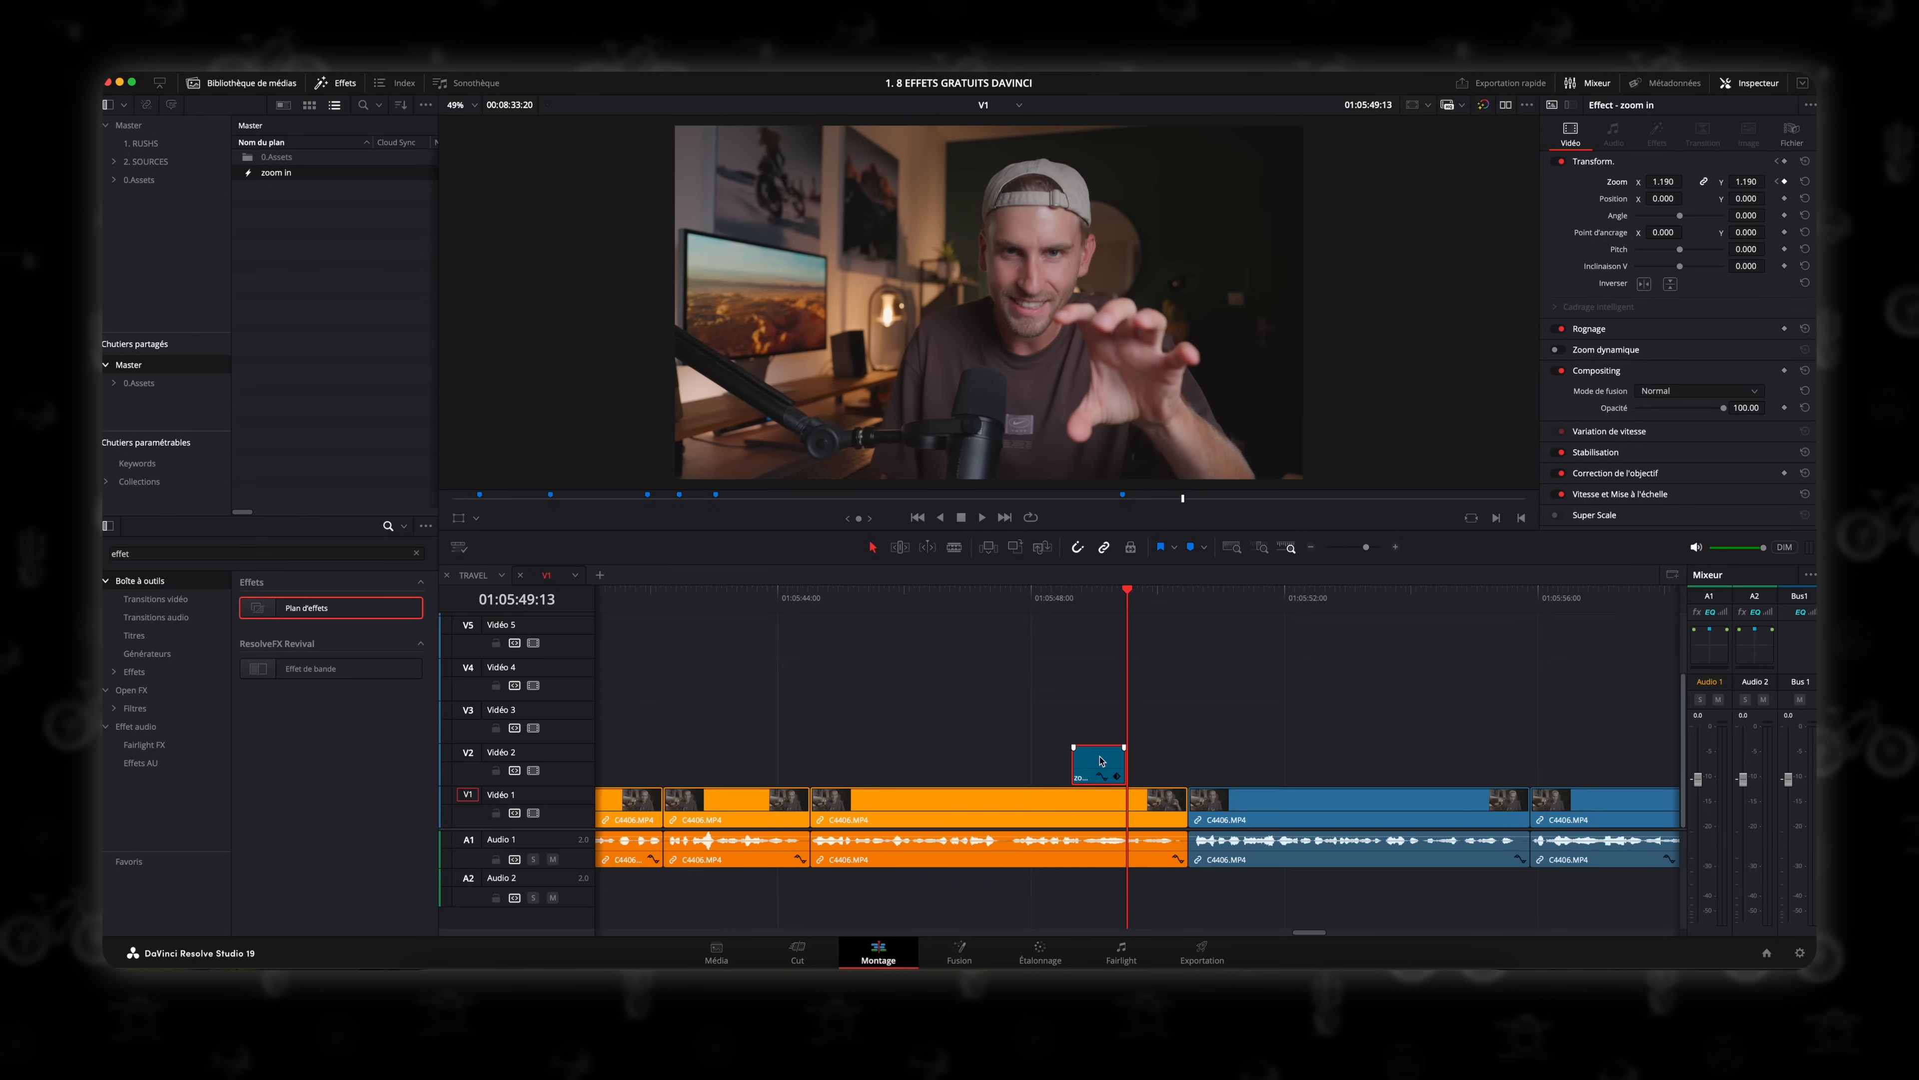
Trim the end of the effect clip to the playhead and name the clip "zoom in".
{"action": "left_click_drag", "start_coordinate": [1108, 743], "coordinate": [1179, 767]}
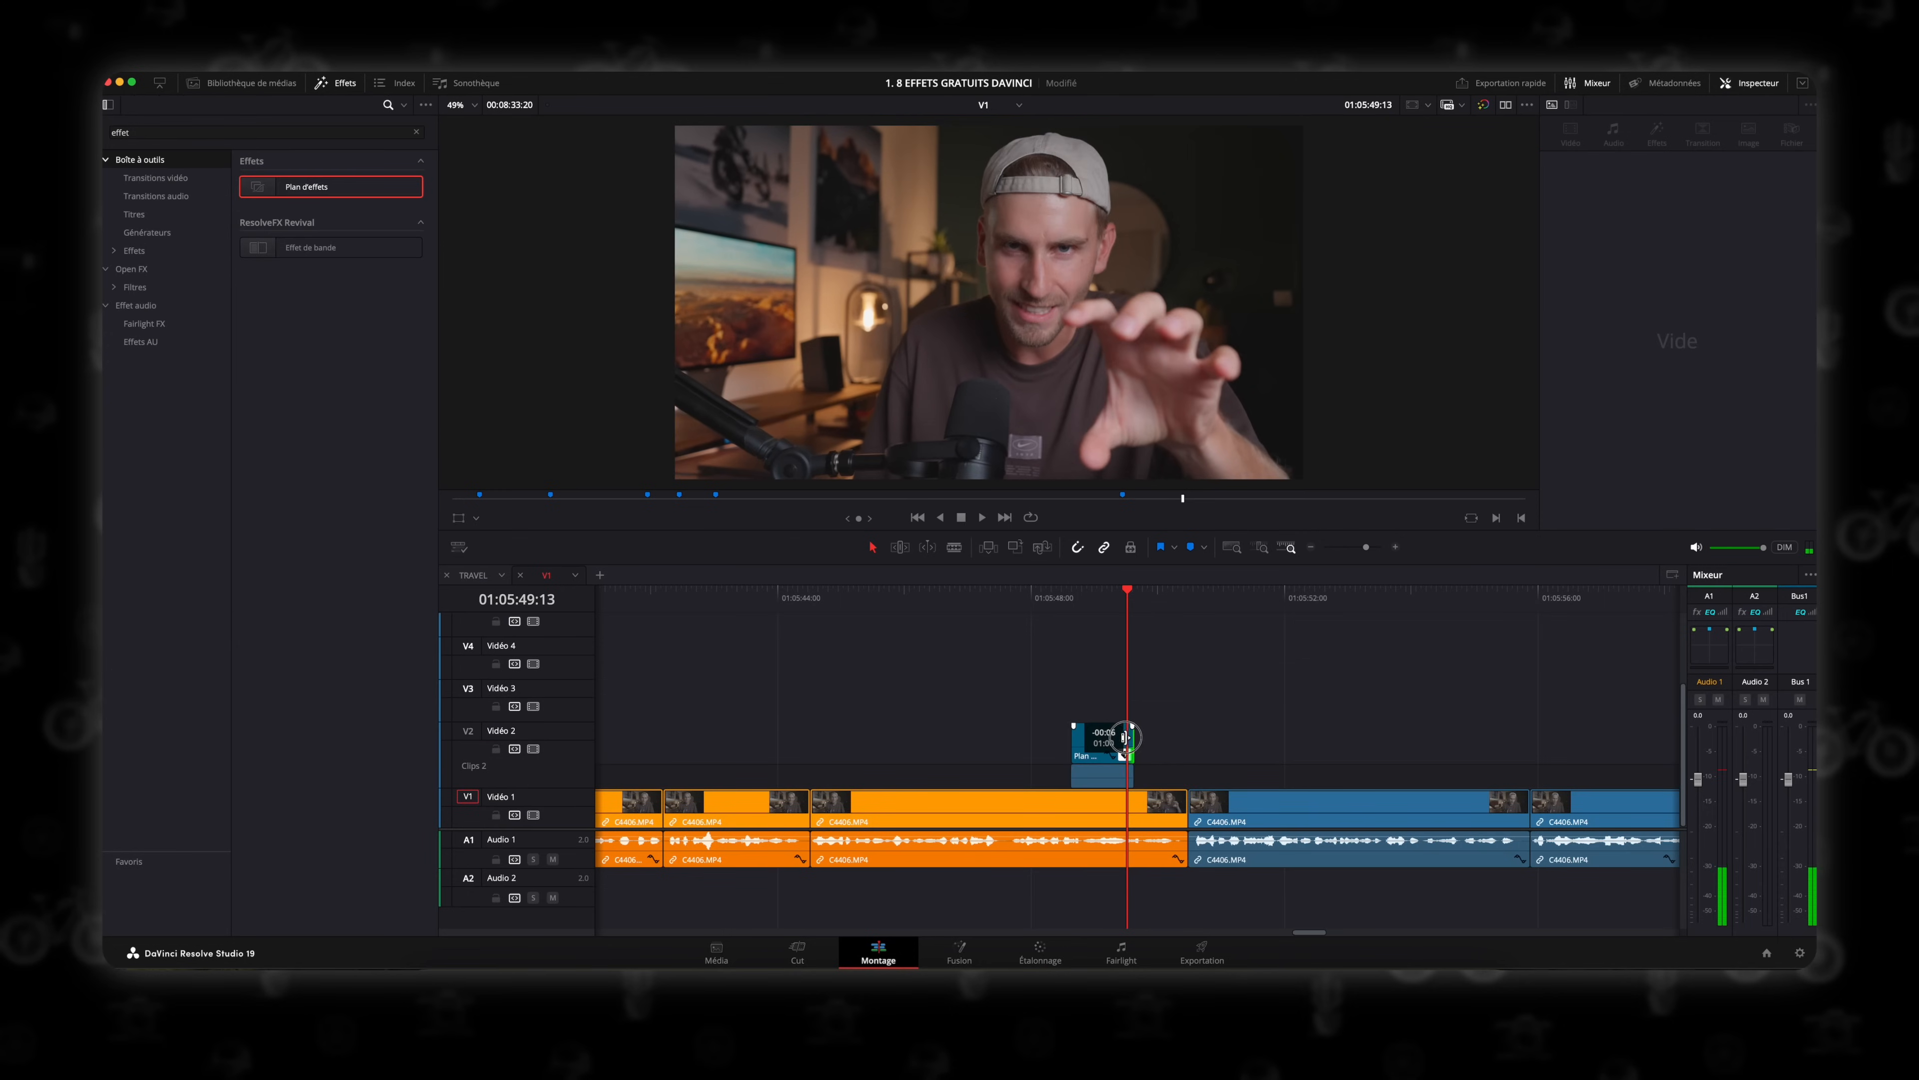
{"action": "left_click", "coordinate": [1106, 739]}
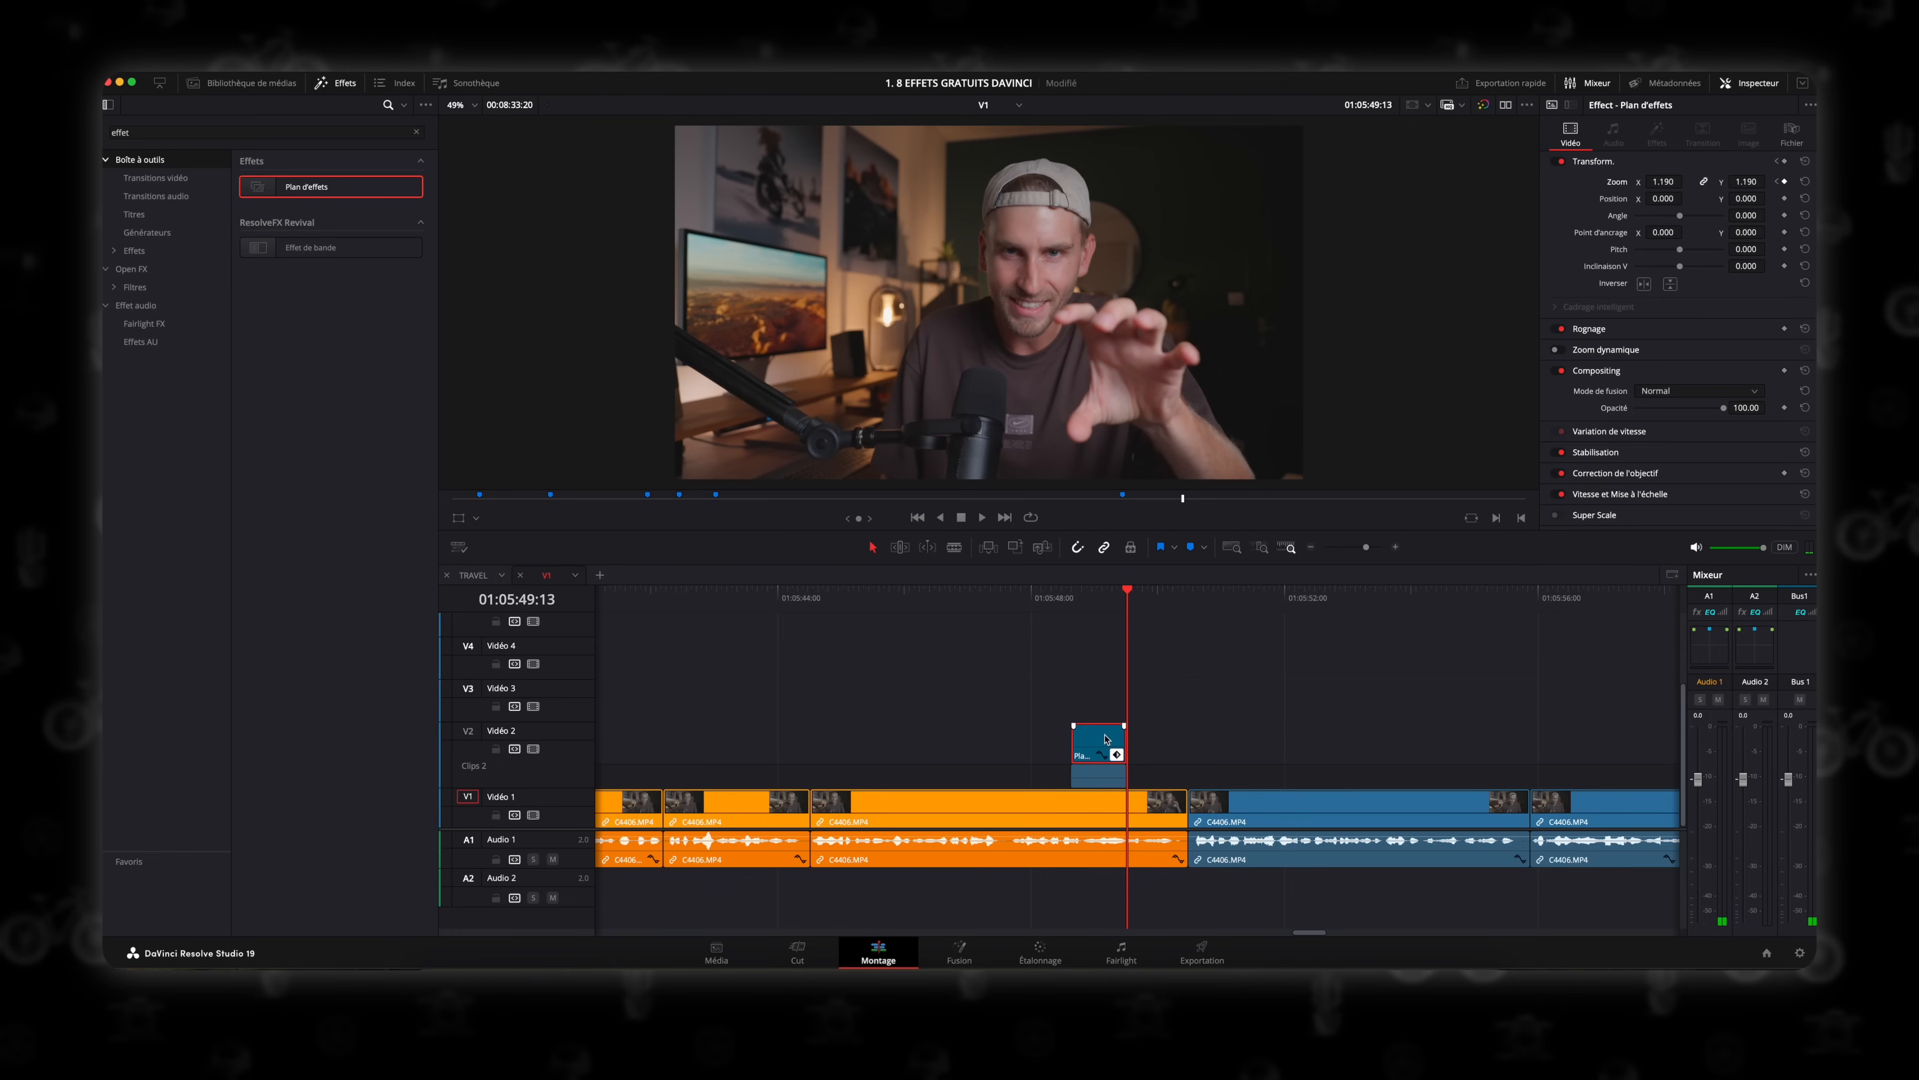
{"action": "left_click", "coordinate": [1790, 135]}
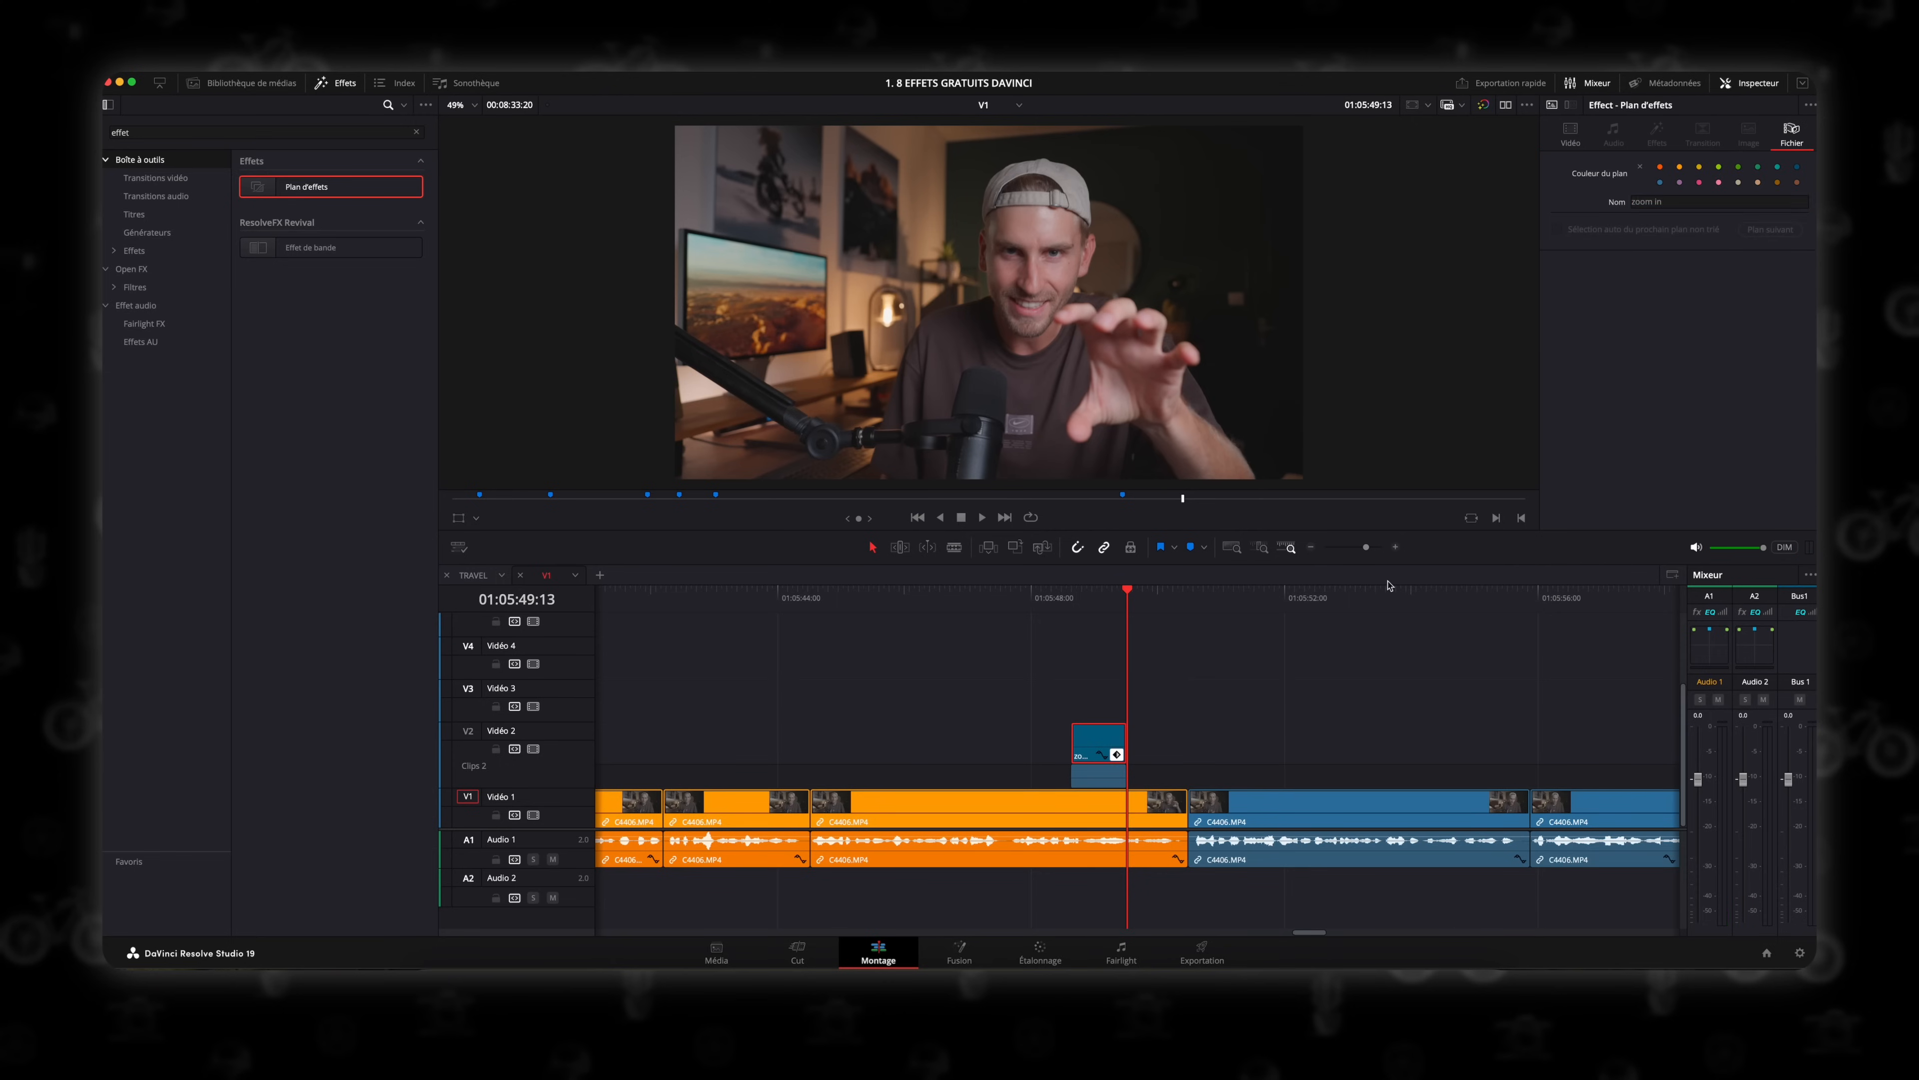
Store the "zoom in" effect clip in the shared Master bin and place a copy from there on the timeline.
{"action": "left_click_drag", "start_coordinate": [1088, 738], "coordinate": [142, 368]}
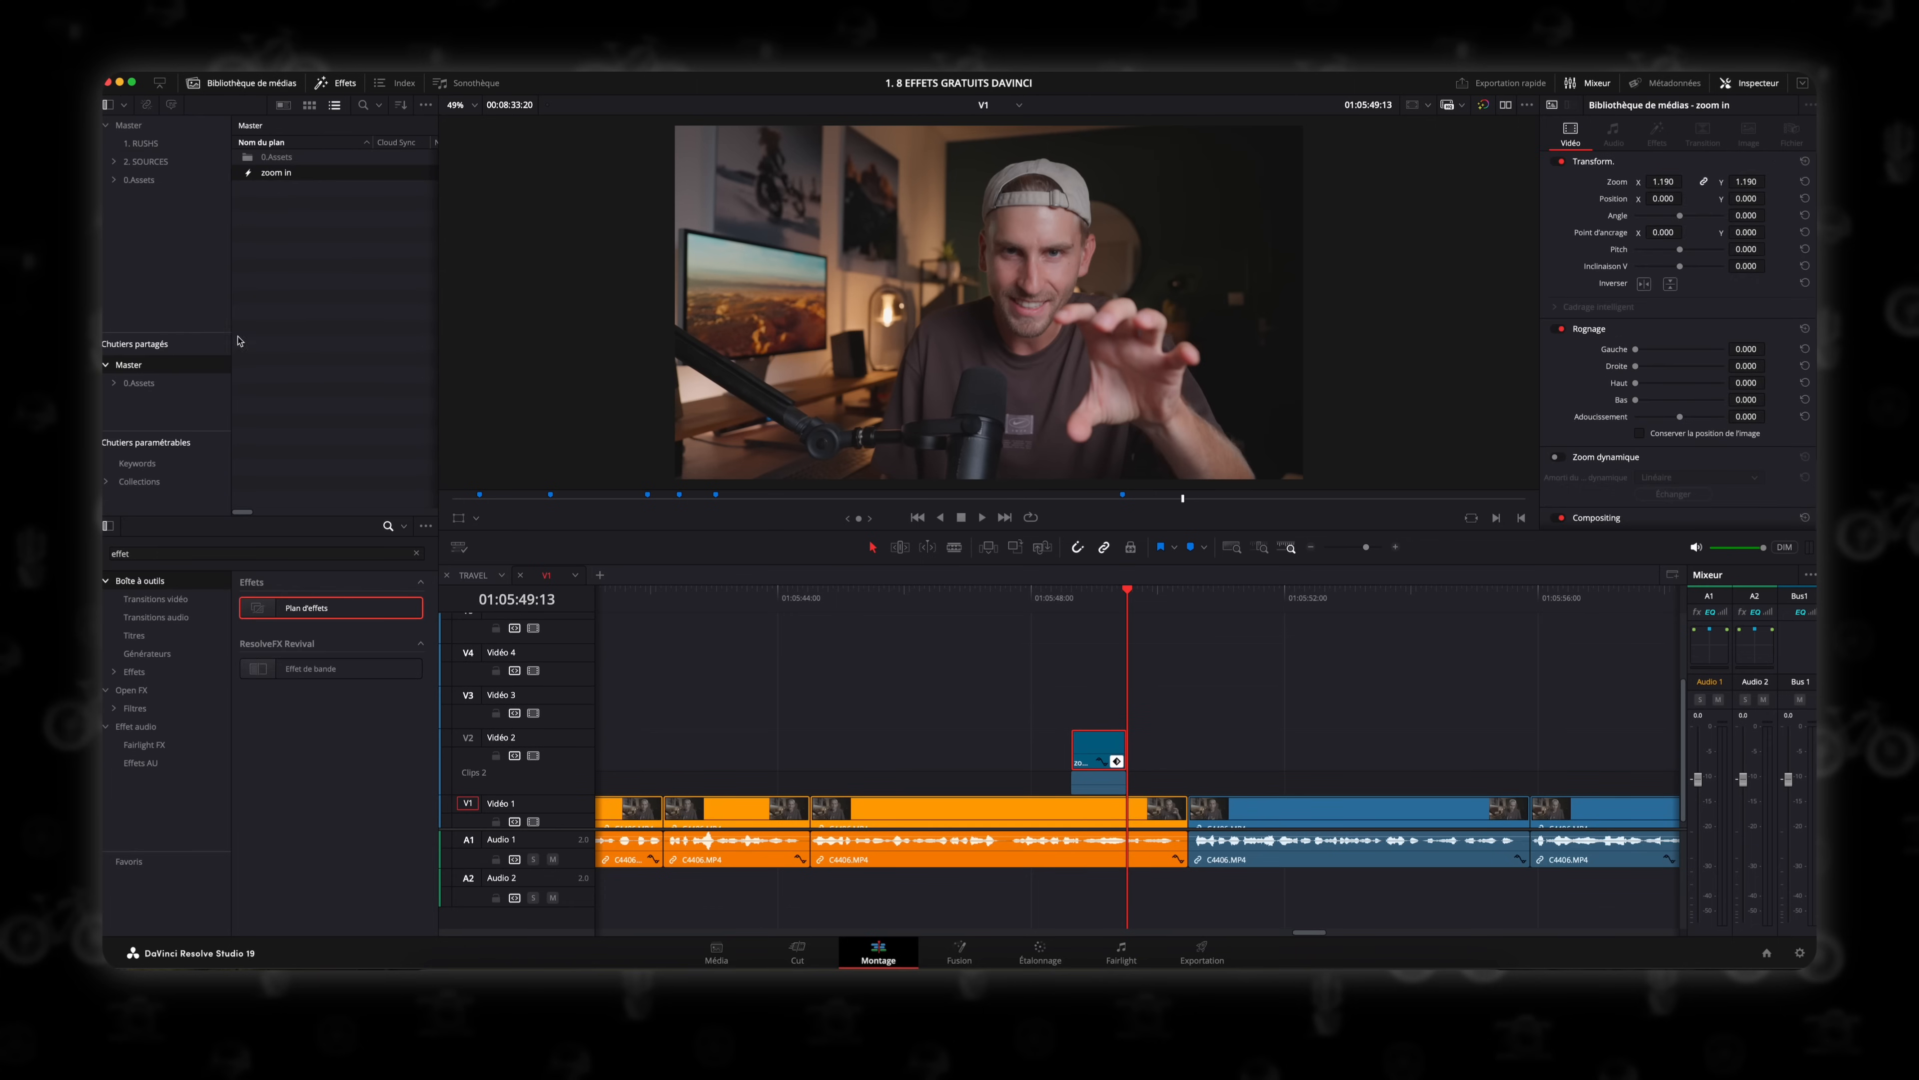
{"action": "left_click_drag", "start_coordinate": [281, 177], "coordinate": [951, 788]}
Edit the file name of the second "zoom in" effect clip on Video 2.
{"action": "left_click_drag", "start_coordinate": [1116, 762], "coordinate": [1115, 763]}
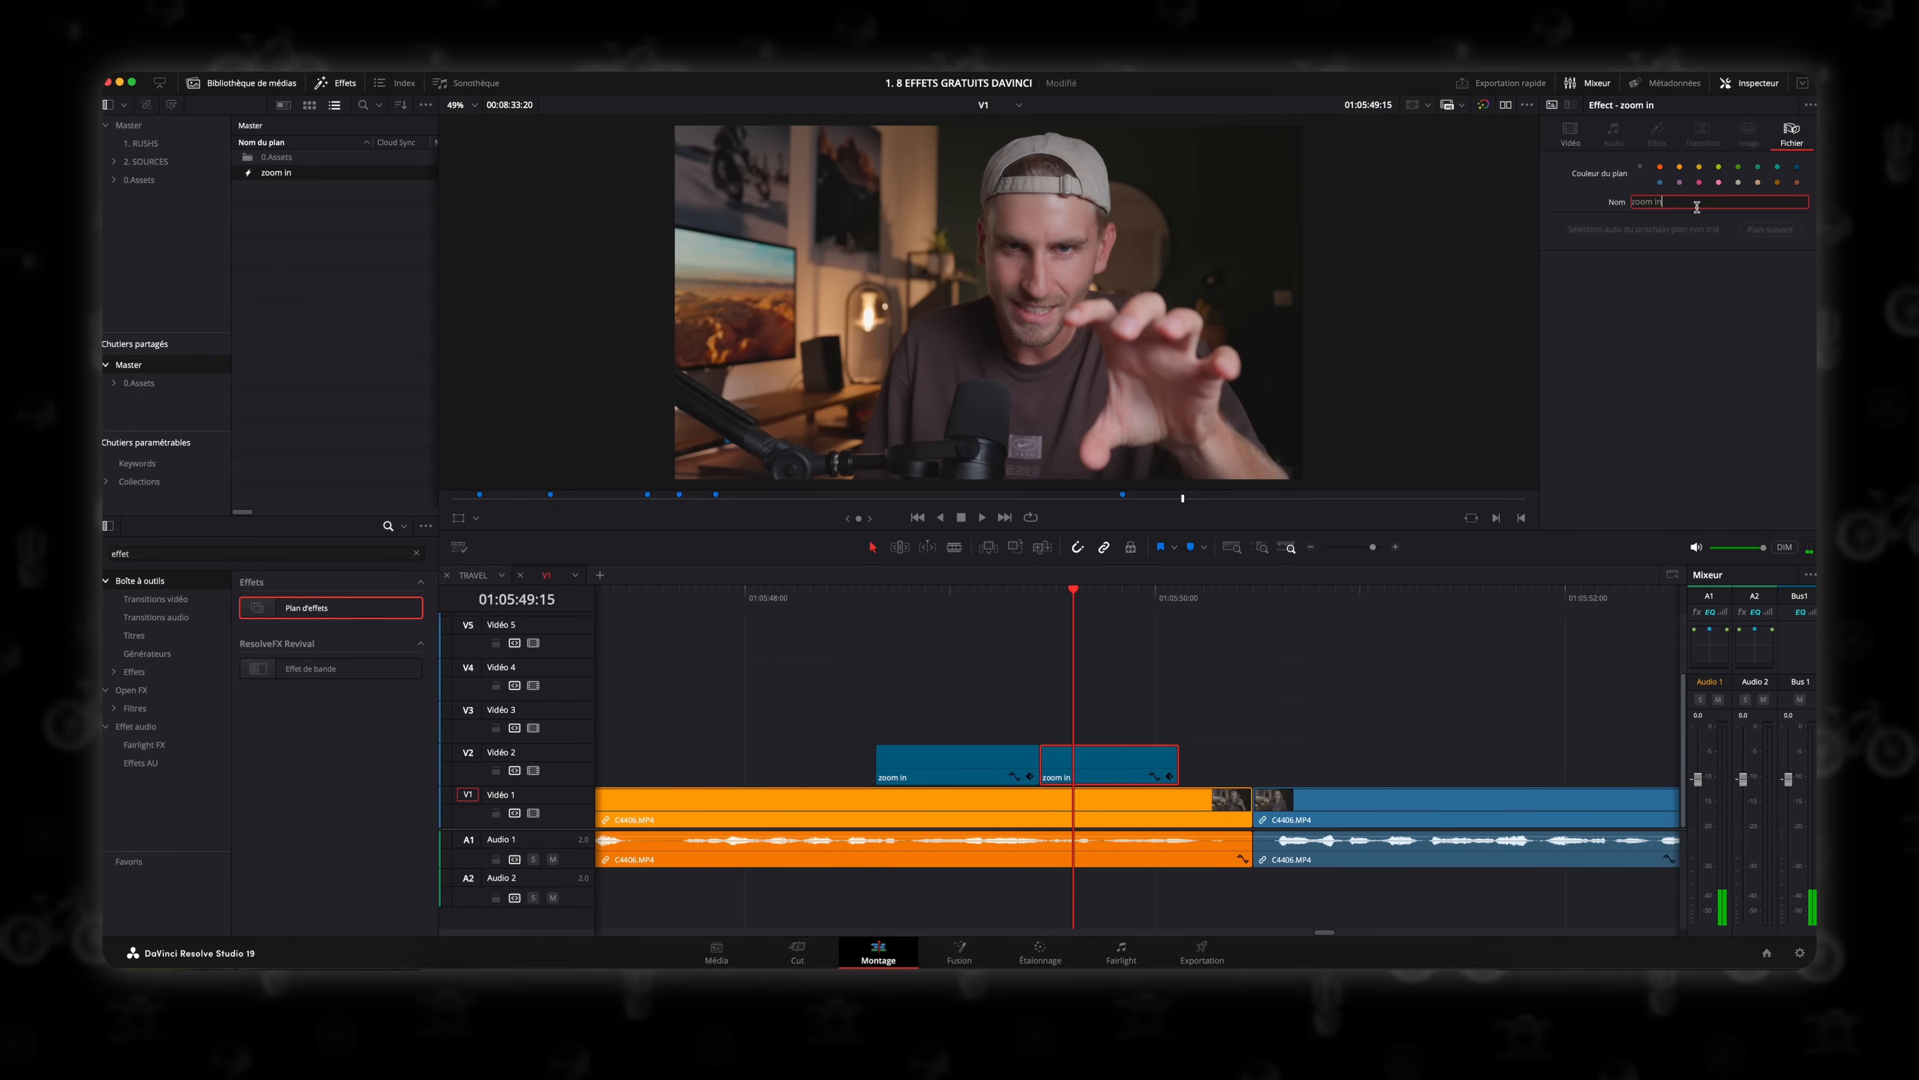
{"action": "key", "text": "Return"}
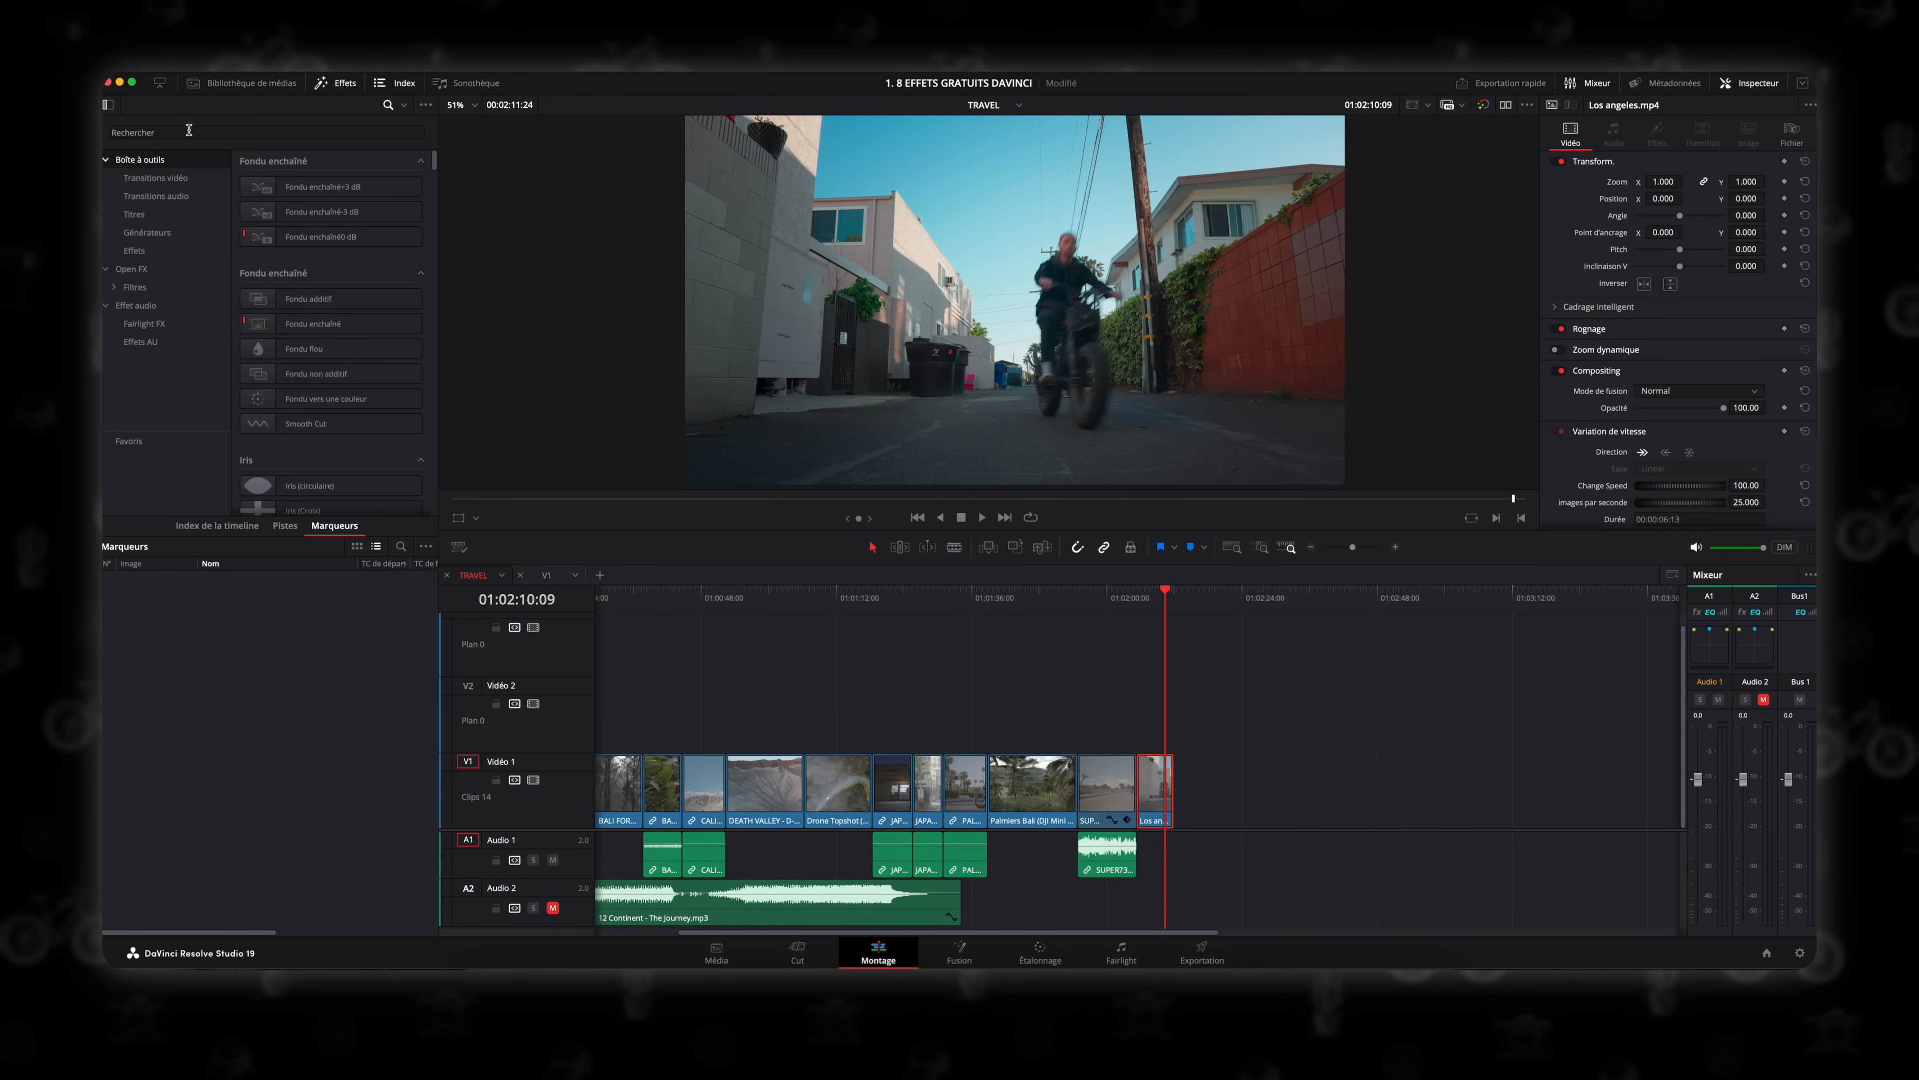
Apply the Mouvement de la caméra effect to the Los angeles clip, play it from the clip's start and review its settings.
{"action": "type", "text": "mouvement de la"}
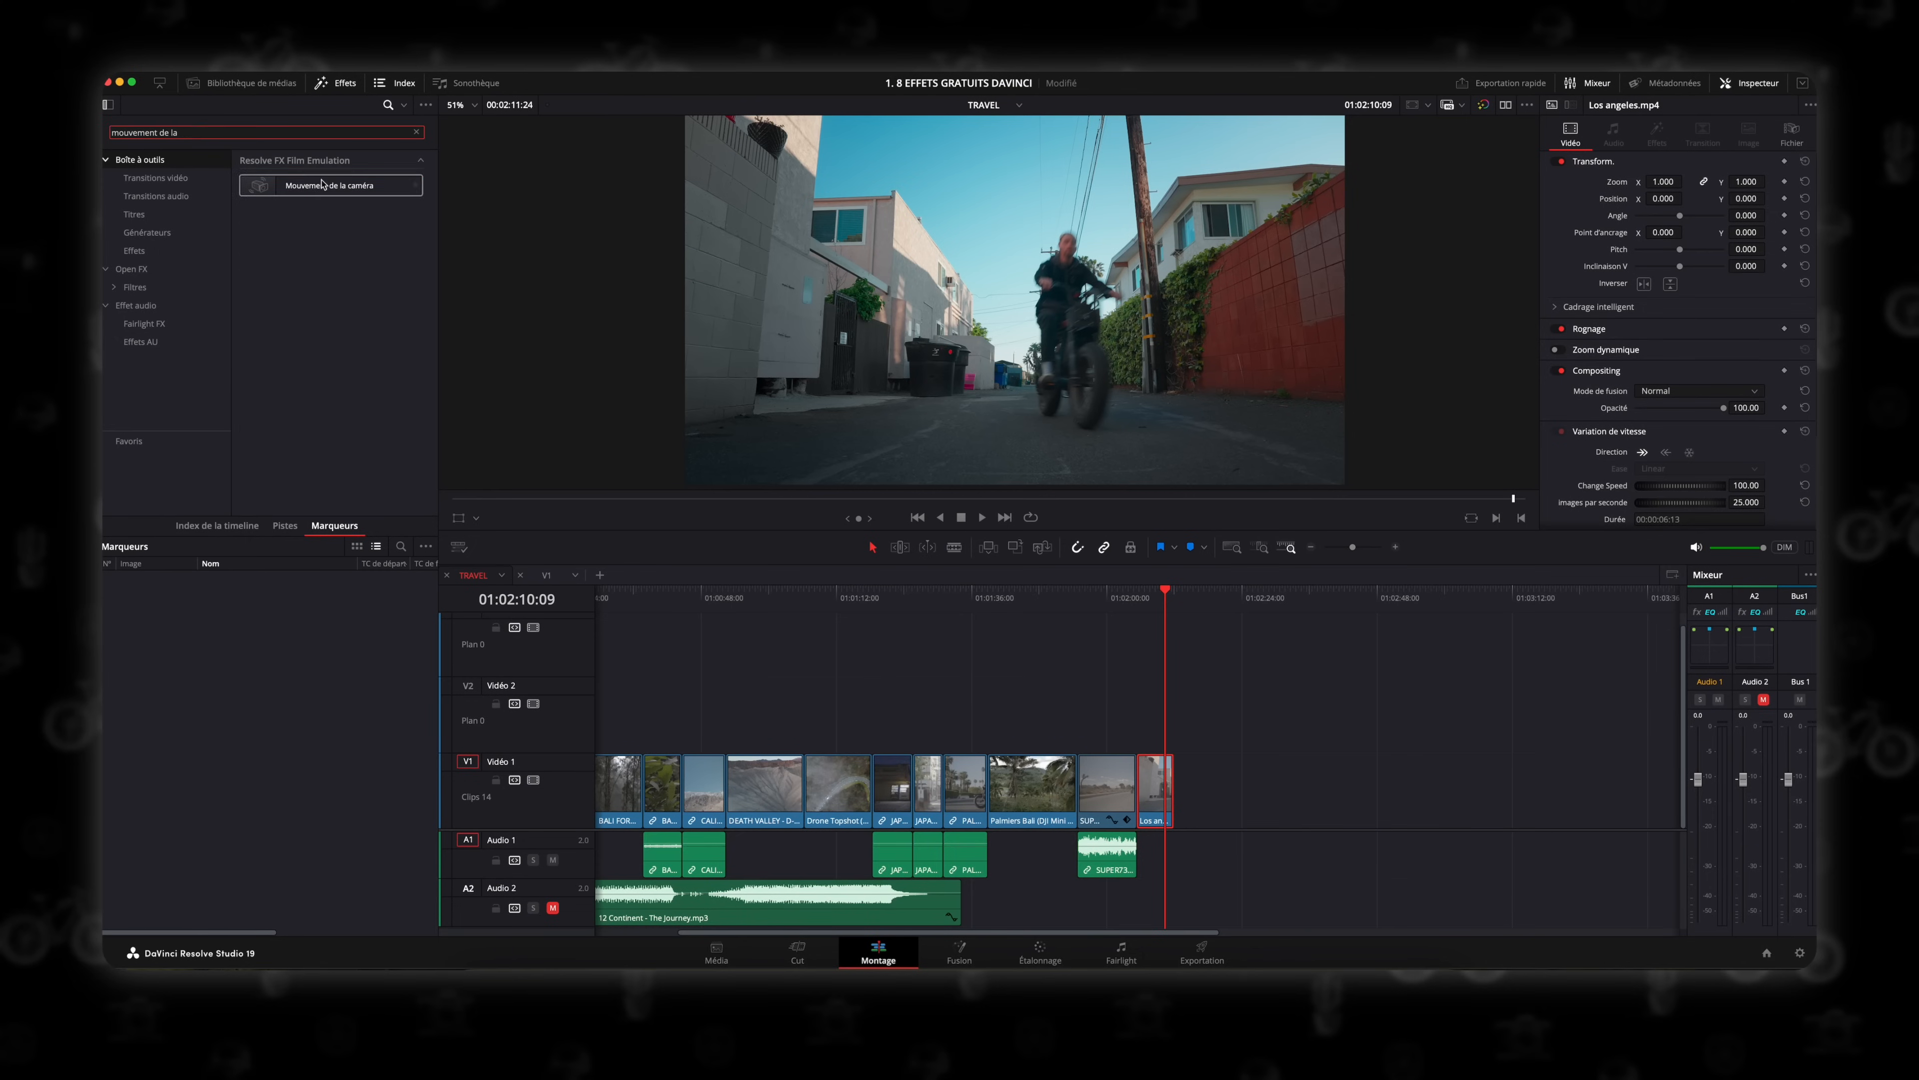
{"action": "left_click_drag", "start_coordinate": [323, 184], "coordinate": [1146, 790]}
{"action": "left_click", "coordinate": [1138, 597]}
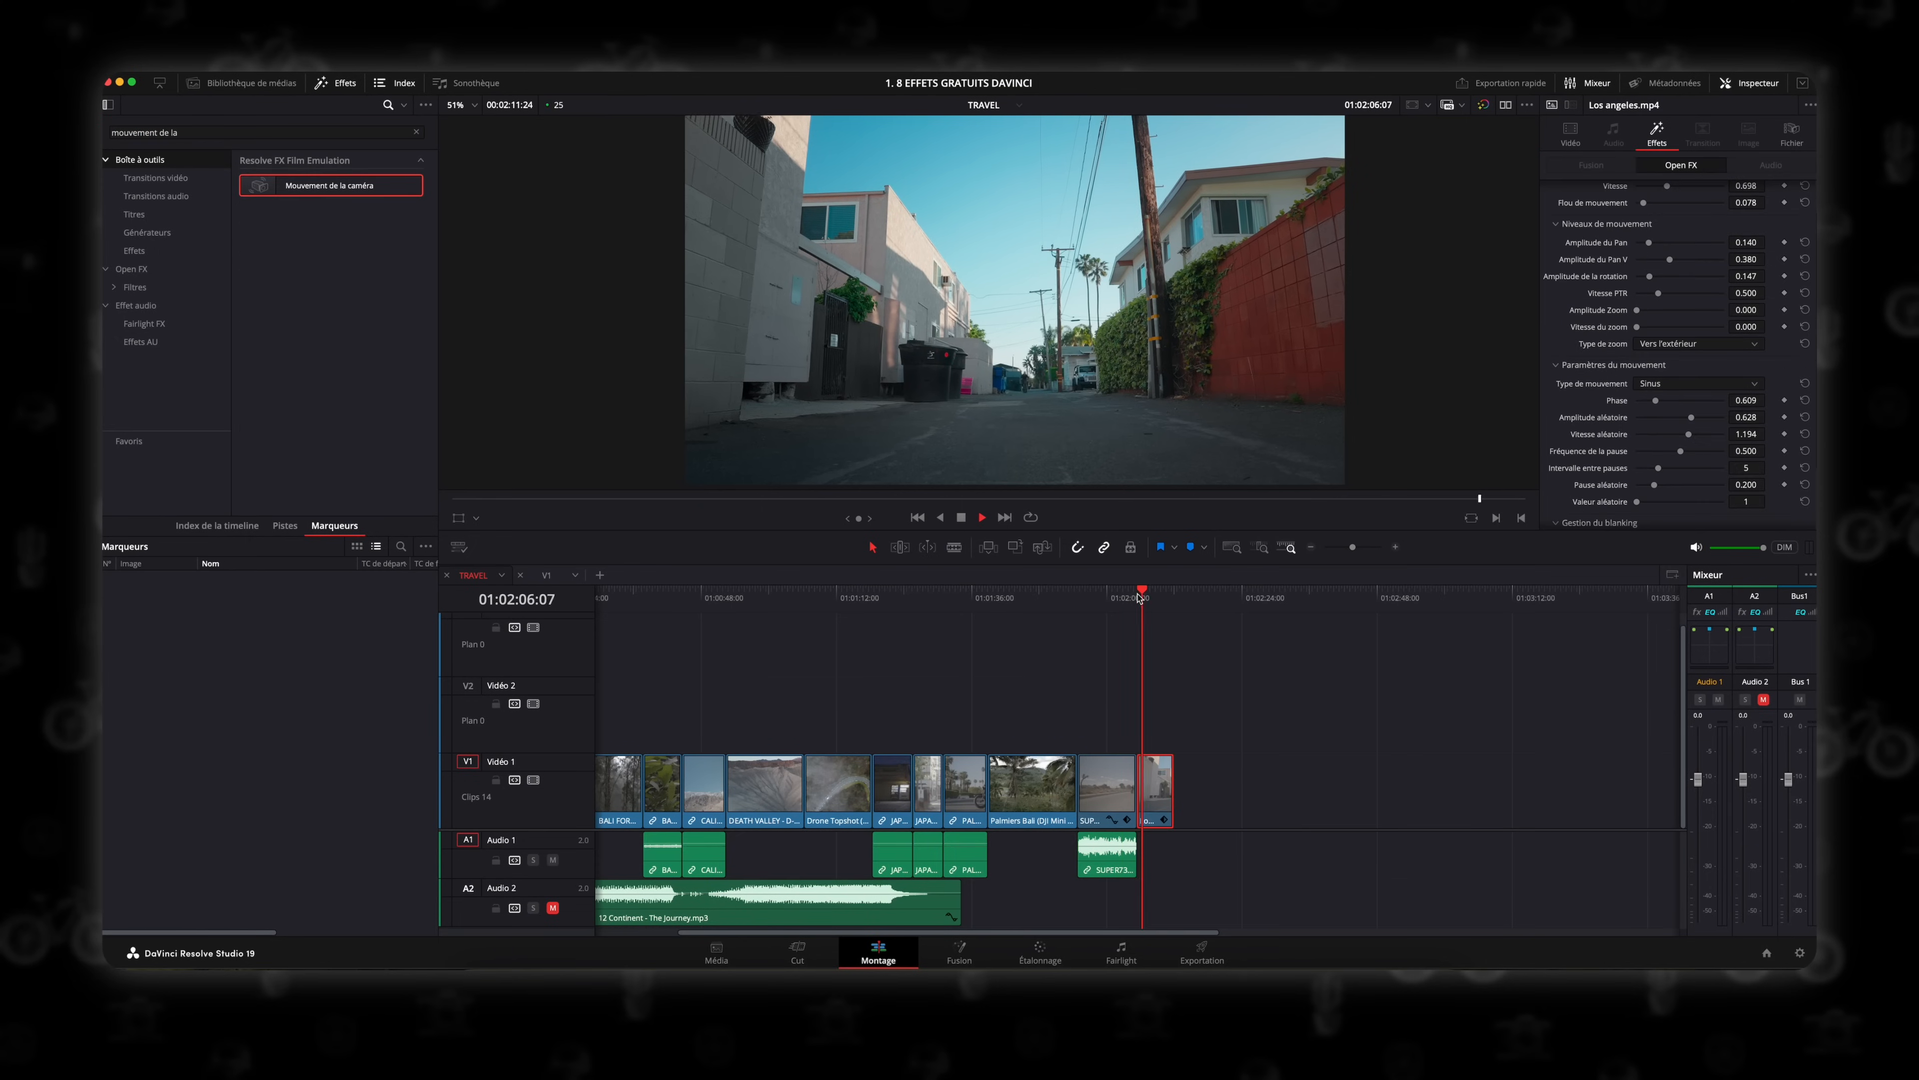
{"action": "scroll", "coordinate": [1583, 447], "scroll_direction": "up", "scroll_amount": 3}
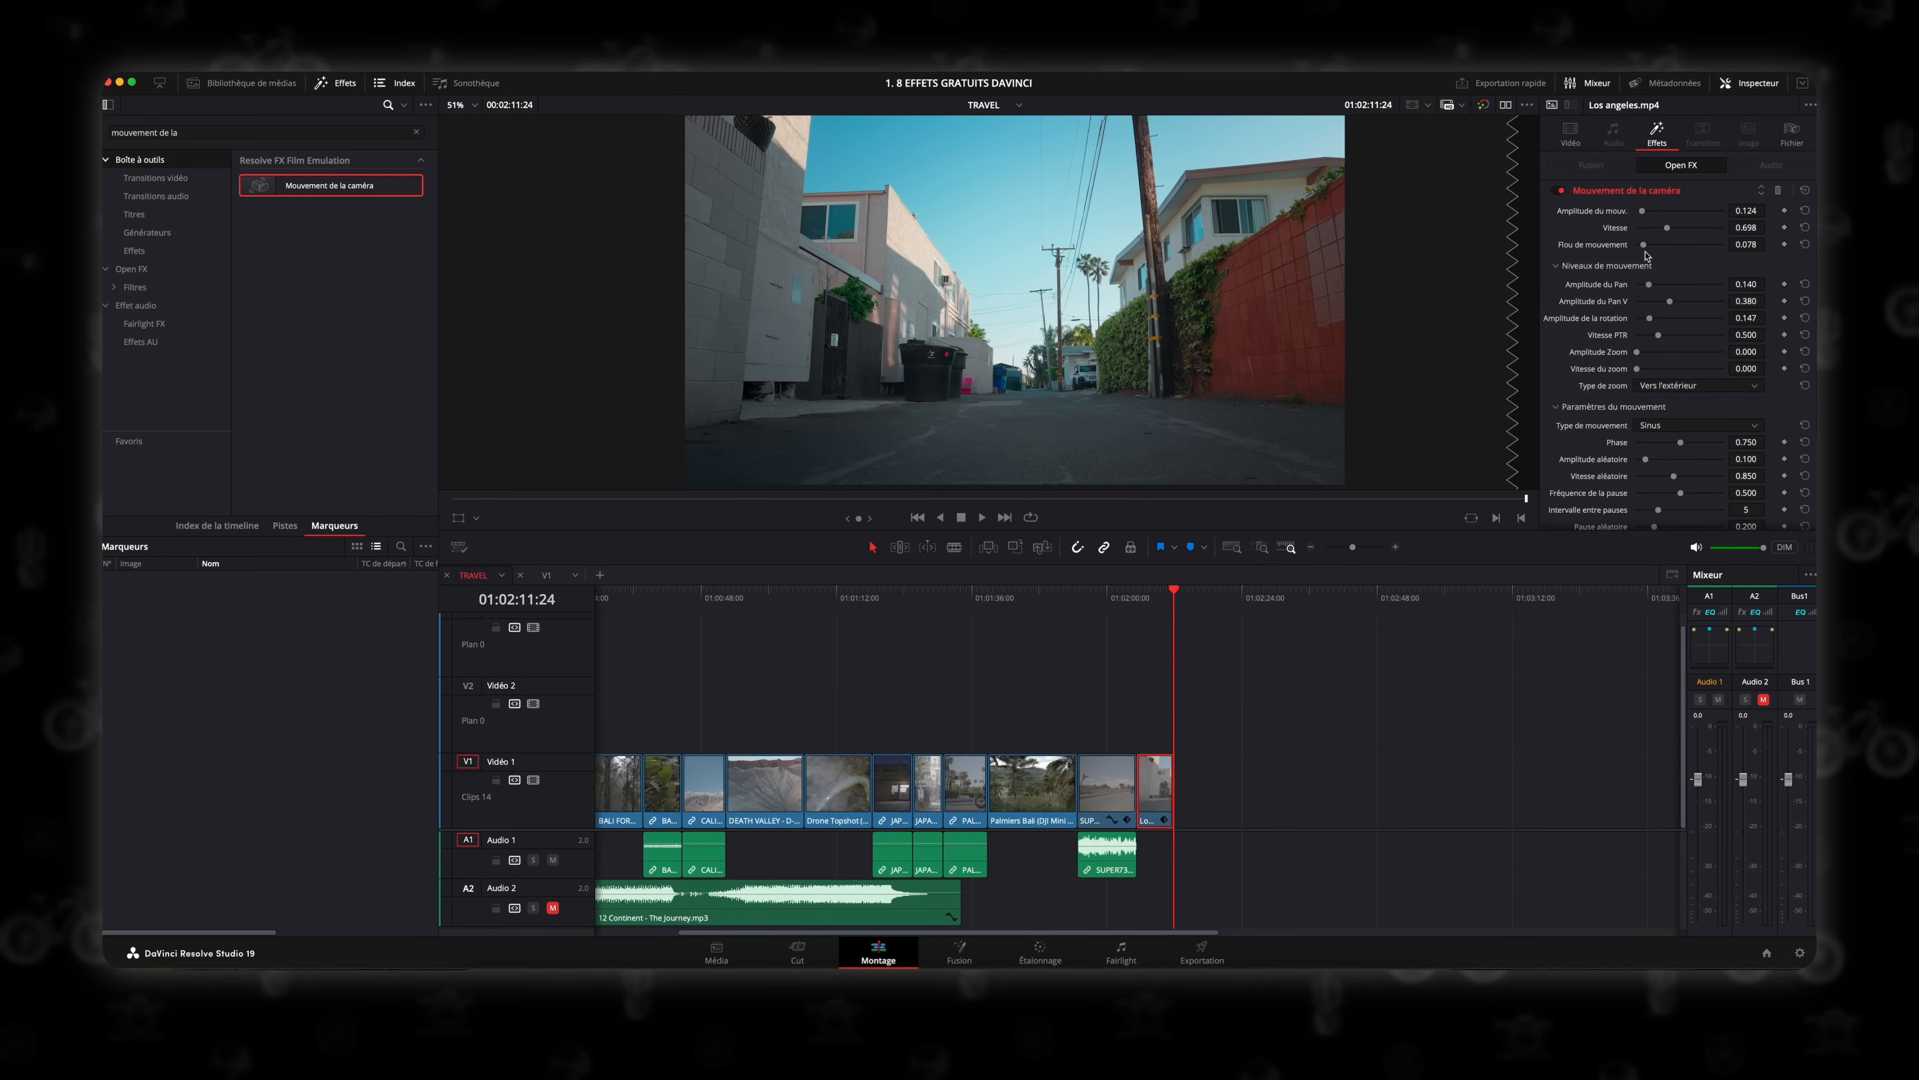
{"action": "scroll", "coordinate": [1600, 349], "scroll_direction": "down", "scroll_amount": 3}
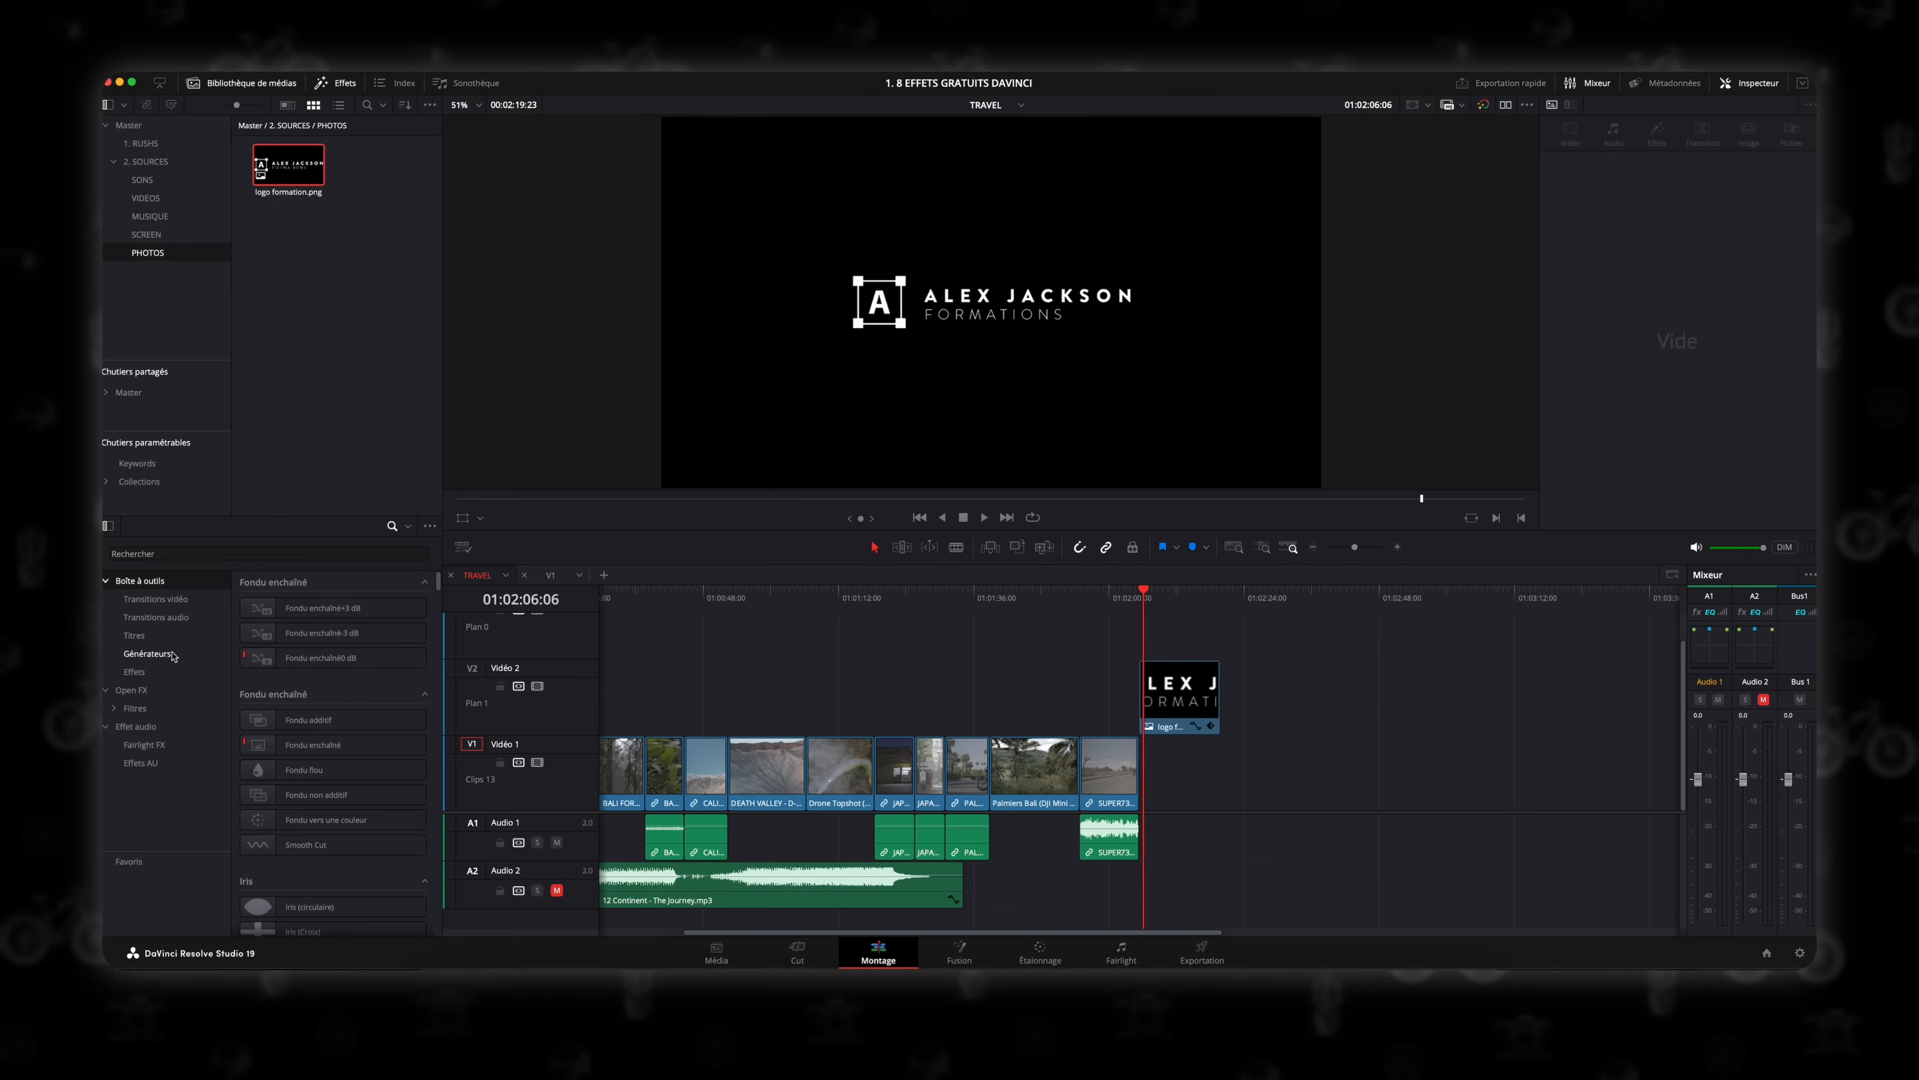
Preview the Fusion generators and place Vintage Texture on Video 1 beneath the logo clip.
{"action": "left_click", "coordinate": [171, 653]}
{"action": "scroll", "coordinate": [317, 791], "scroll_direction": "down", "scroll_amount": 5}
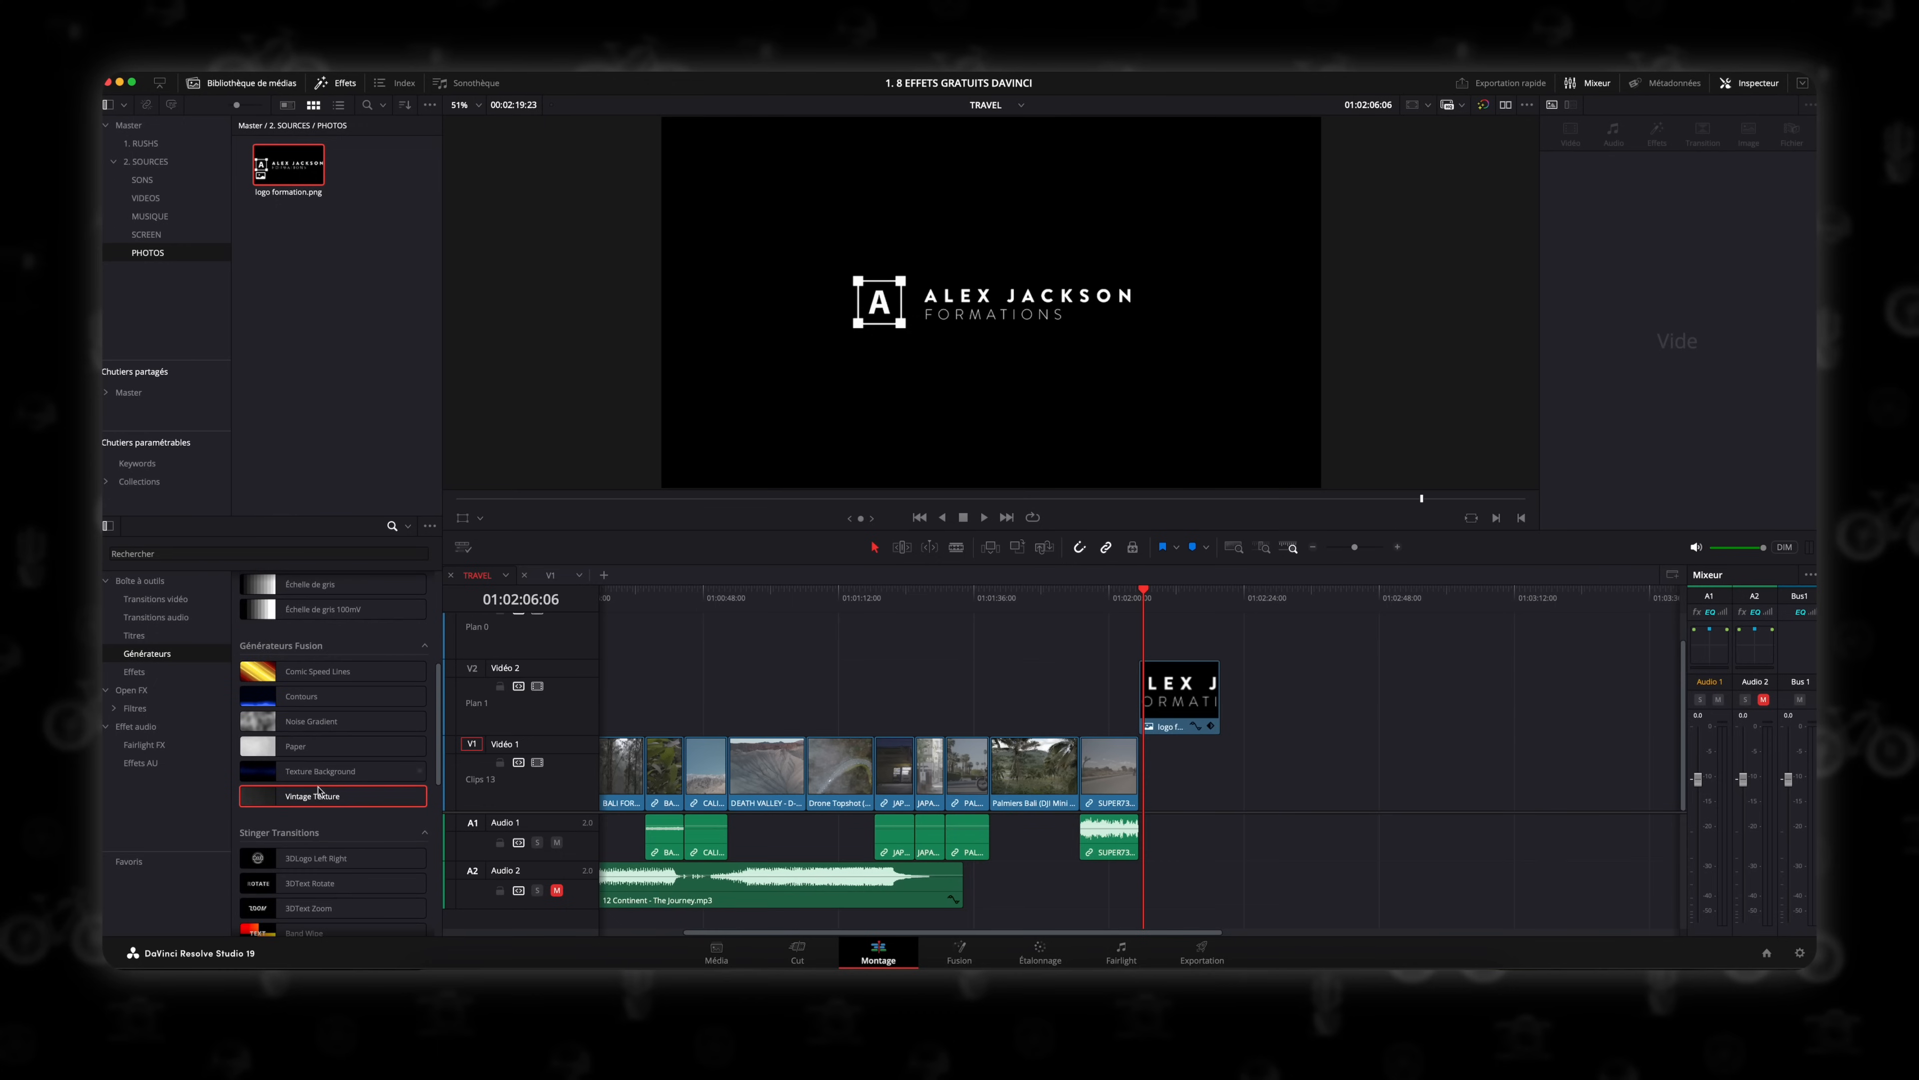
{"action": "mouse_move", "coordinate": [318, 790]}
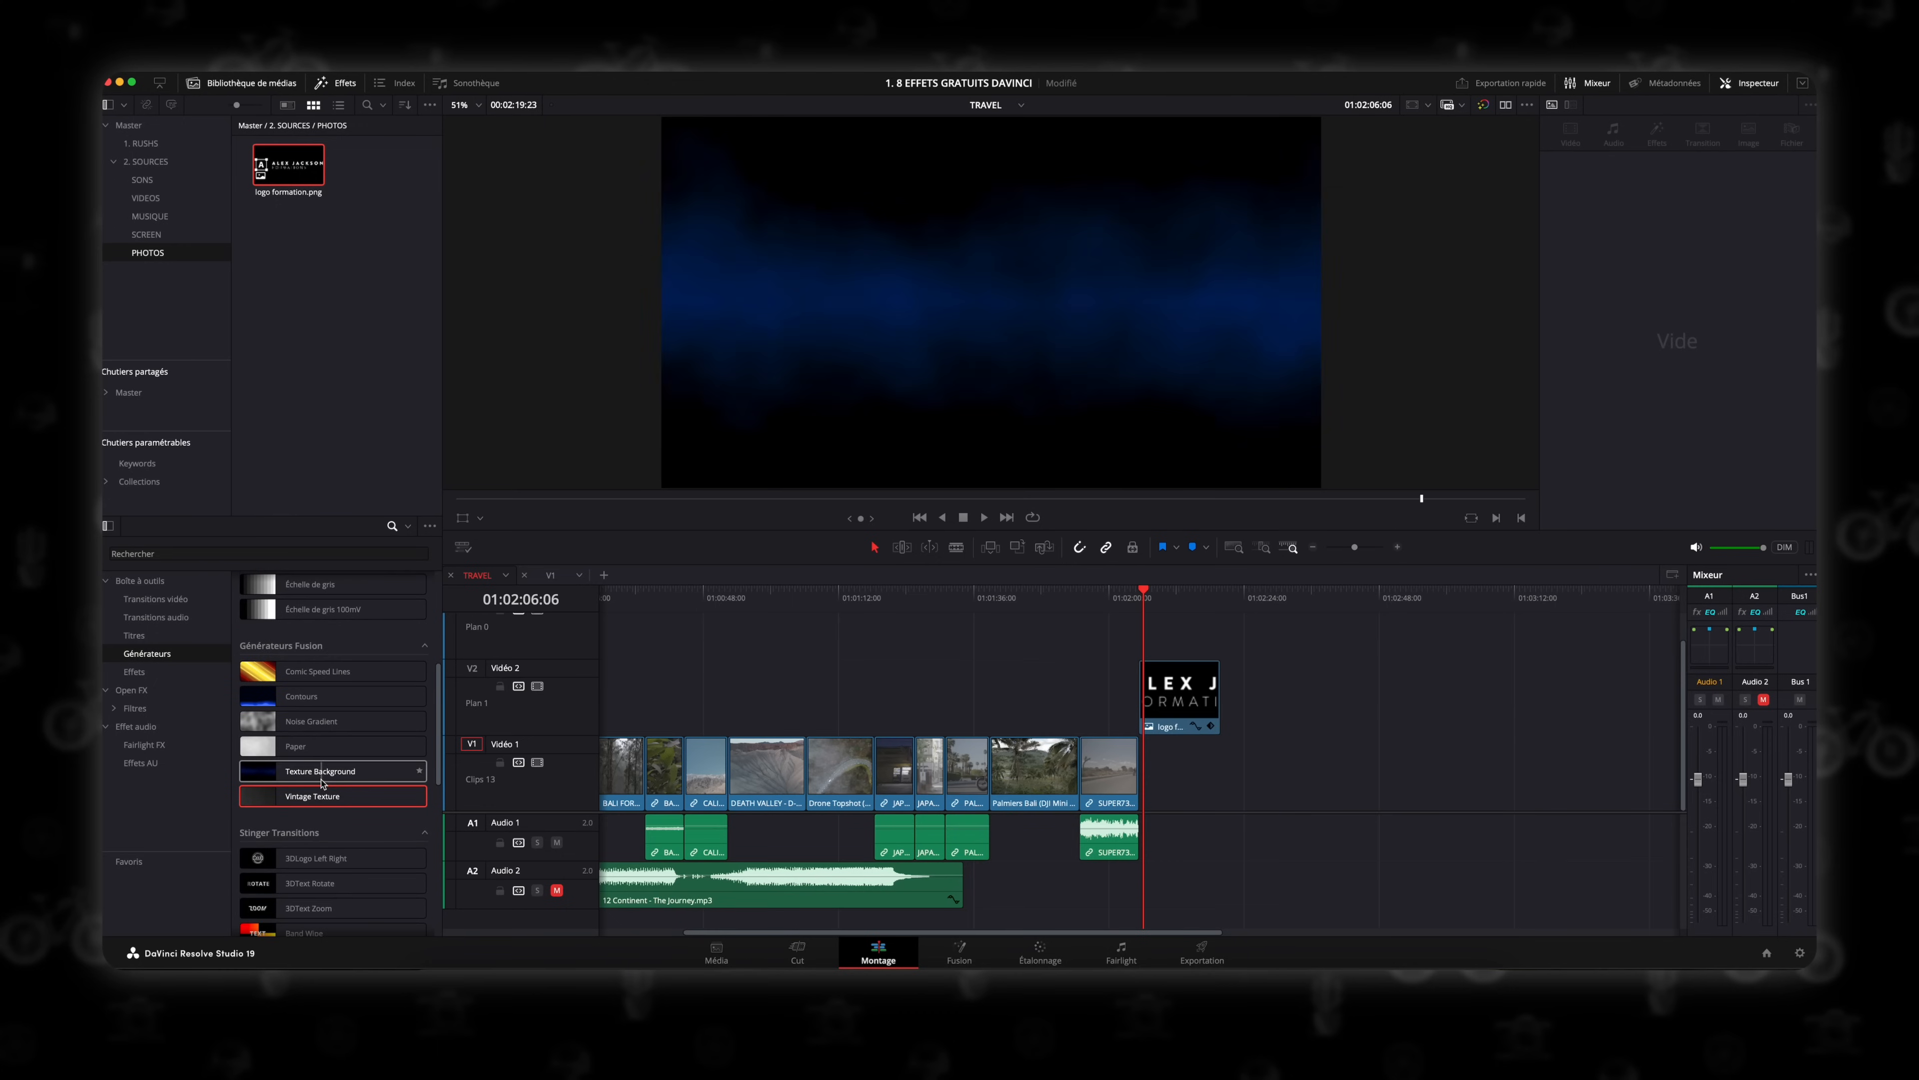
{"action": "left_click_drag", "start_coordinate": [333, 791], "coordinate": [1144, 756]}
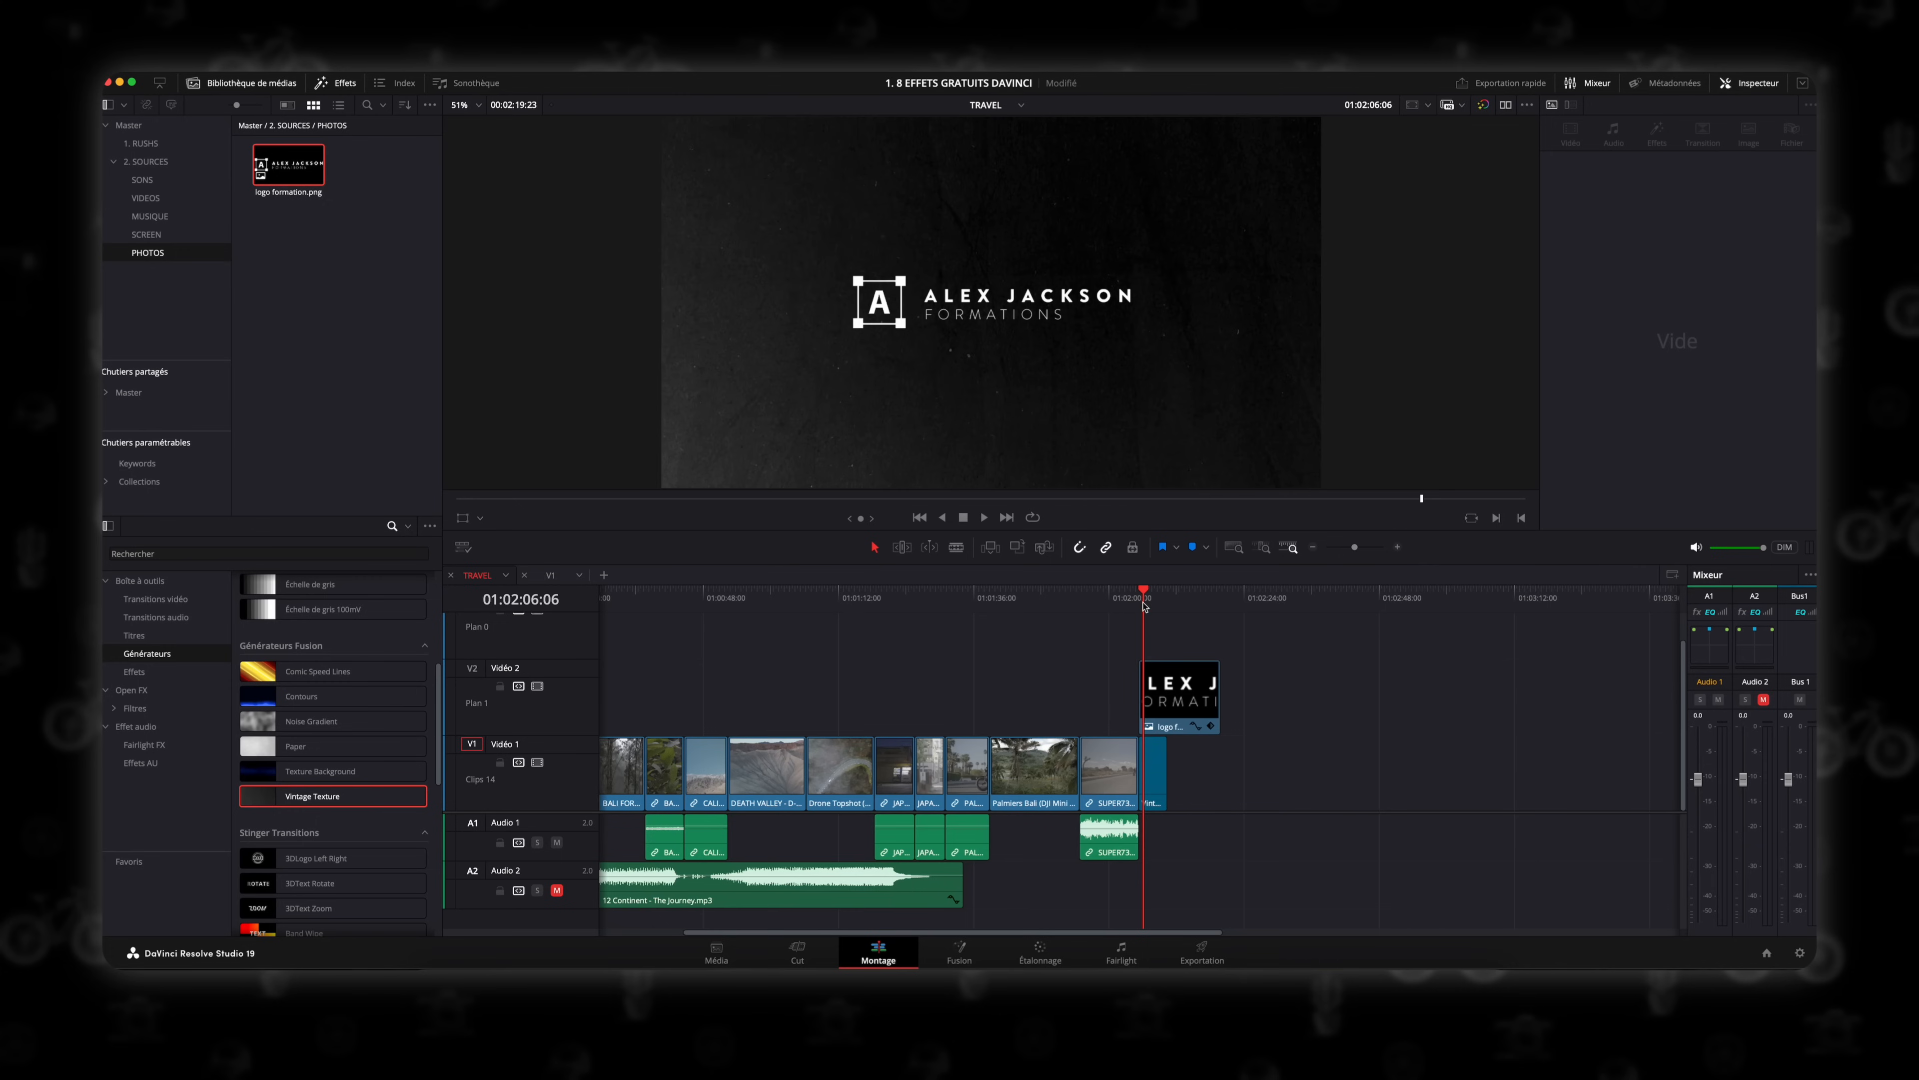
Toggle the Vintage Texture's Dark Texture option off and on, and set its Animation Scale to 0.0 and Texture Size to 0.75.
{"action": "left_click", "coordinate": [1154, 765]}
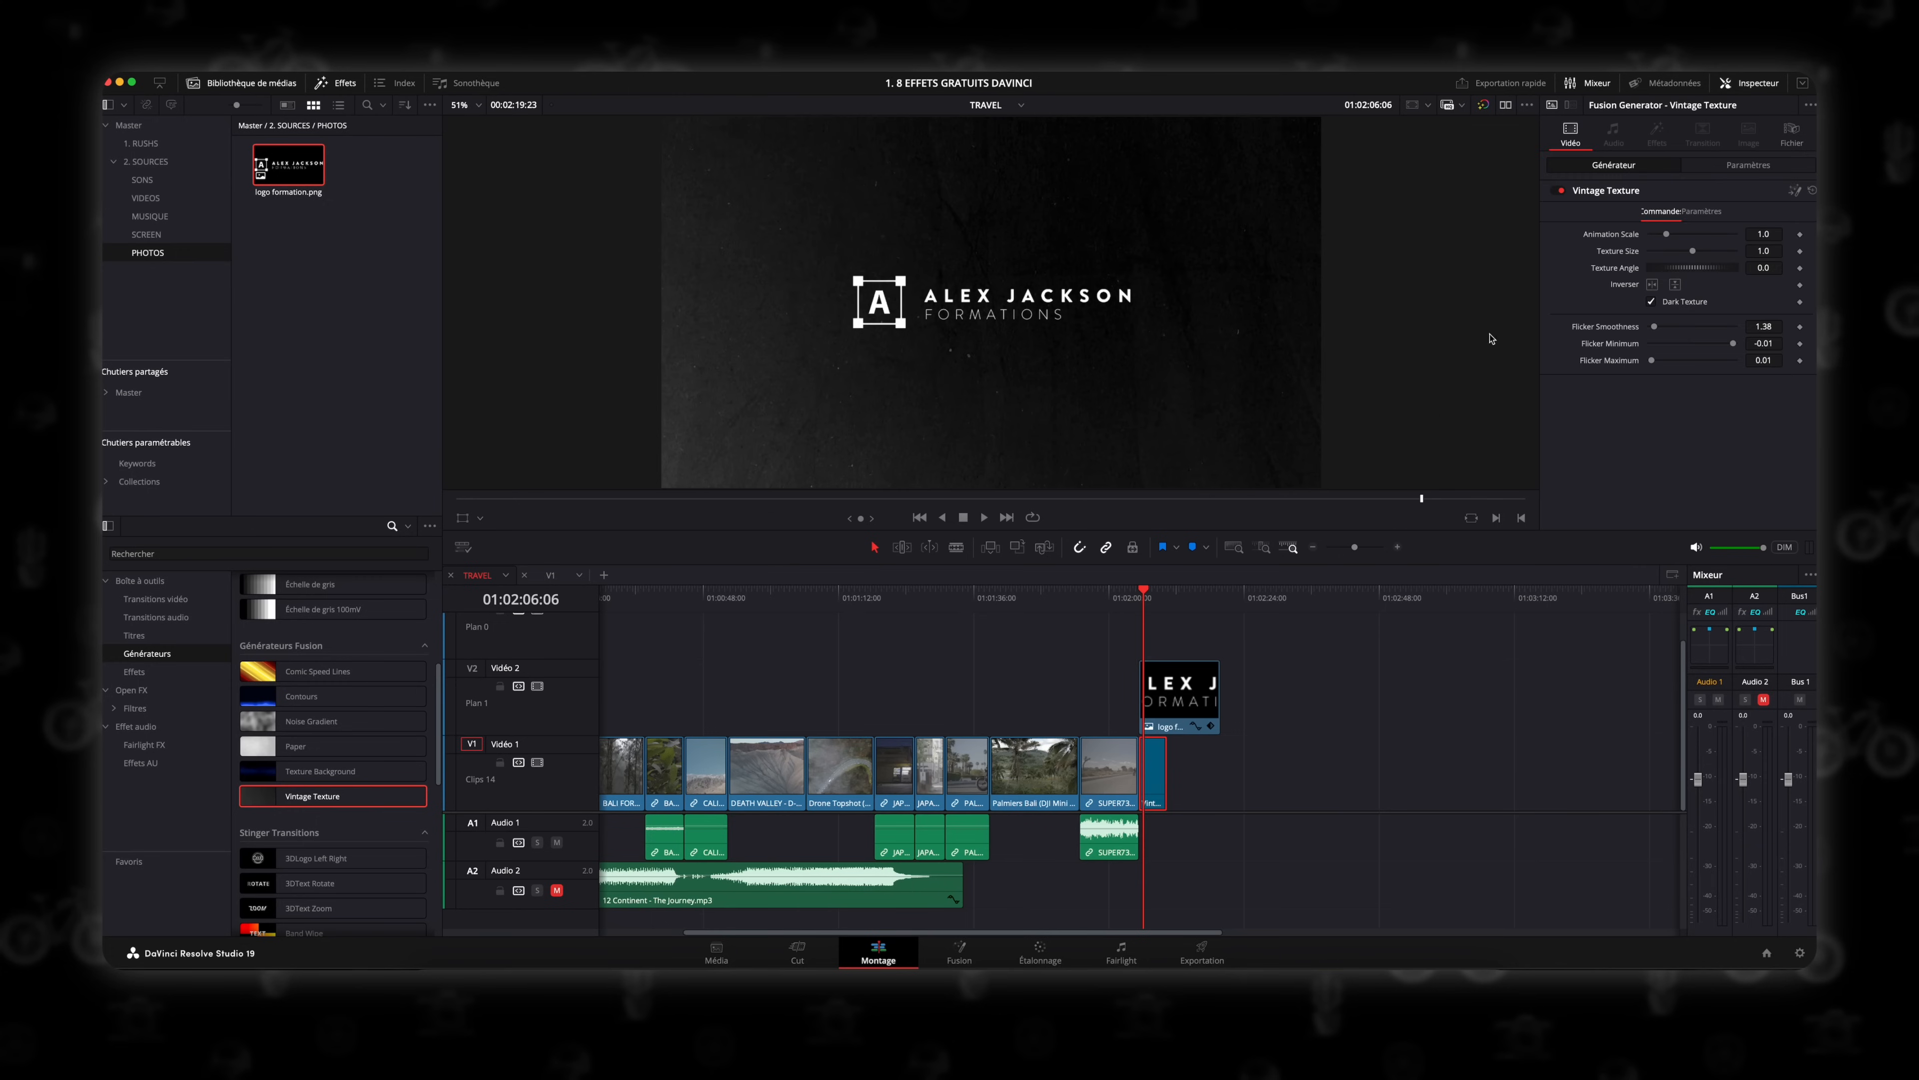
{"action": "left_click", "coordinate": [1652, 302]}
{"action": "left_click", "coordinate": [1654, 303]}
{"action": "left_click_drag", "start_coordinate": [1666, 235], "coordinate": [1658, 261]}
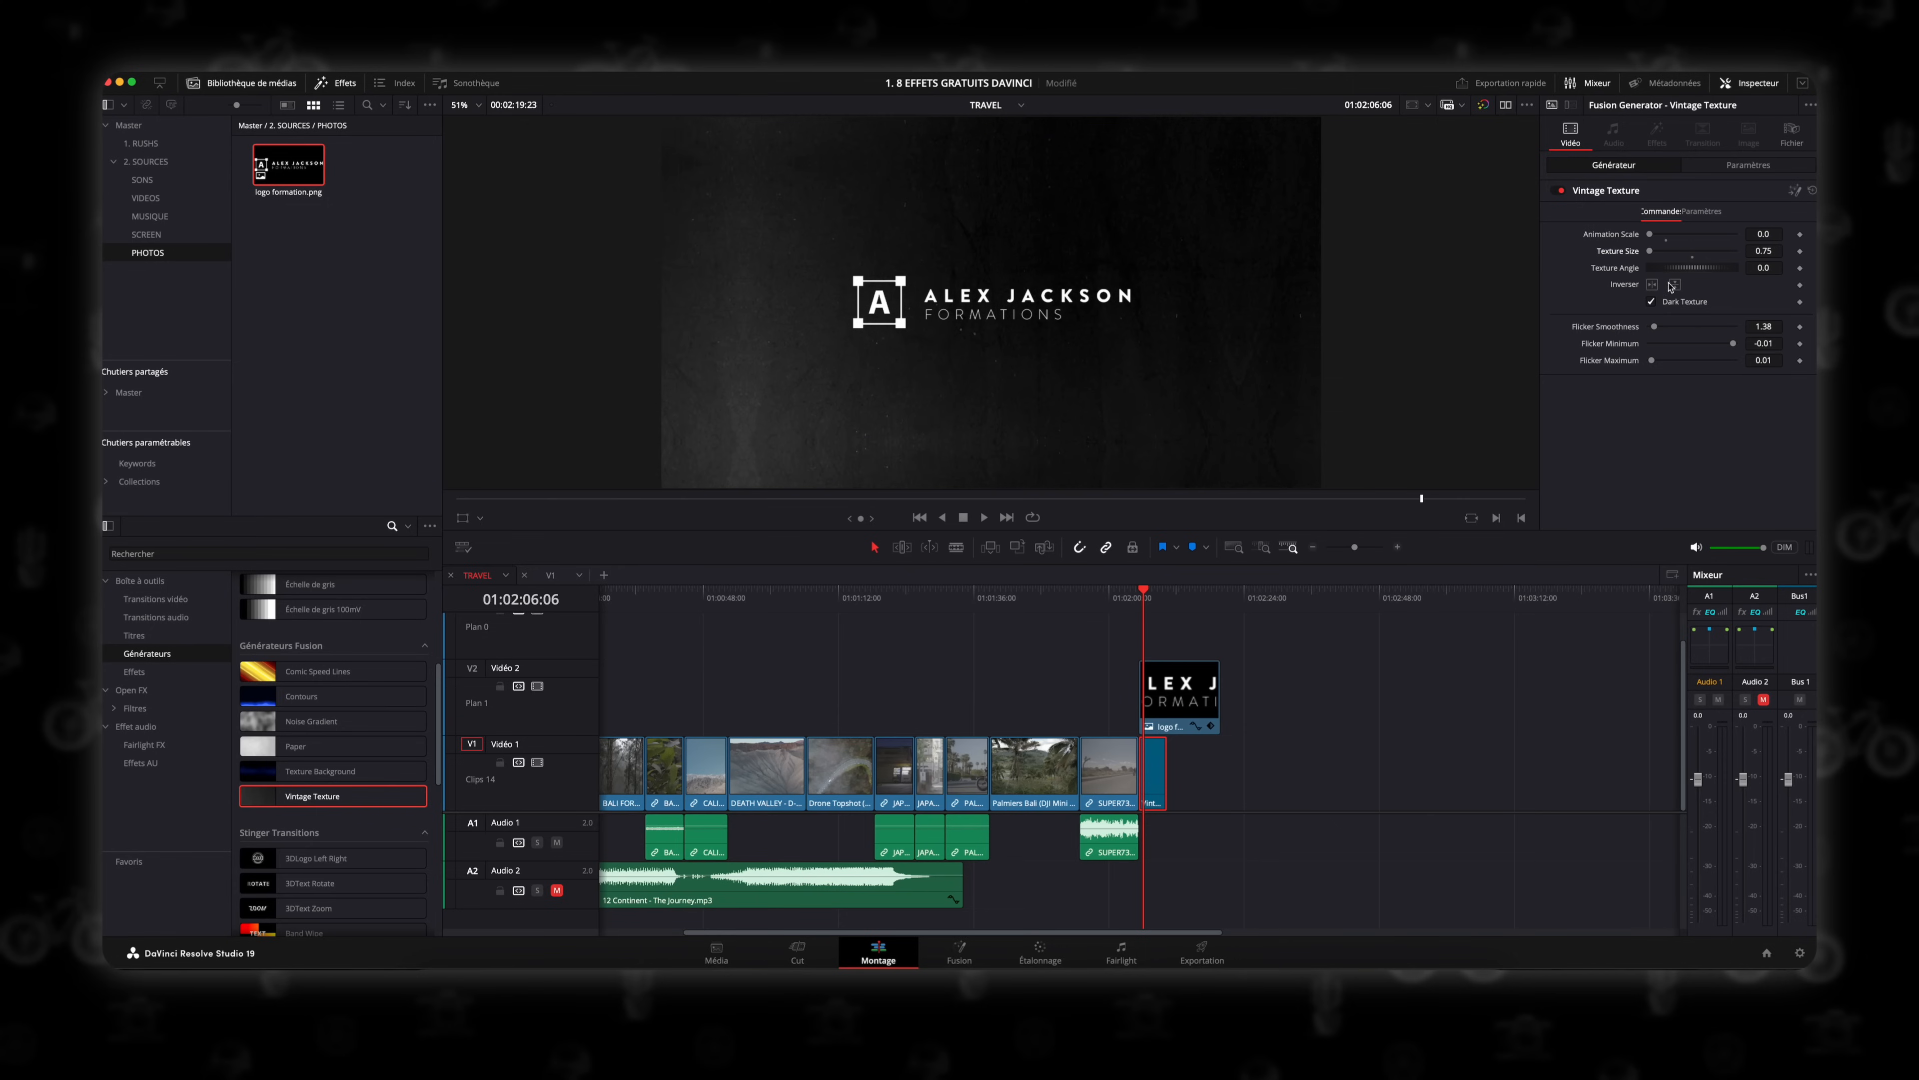
Place a Texture Background generator after the Vintage Texture clip on Video 1 and switch it to version 3.
{"action": "left_click_drag", "start_coordinate": [324, 771], "coordinate": [1173, 770]}
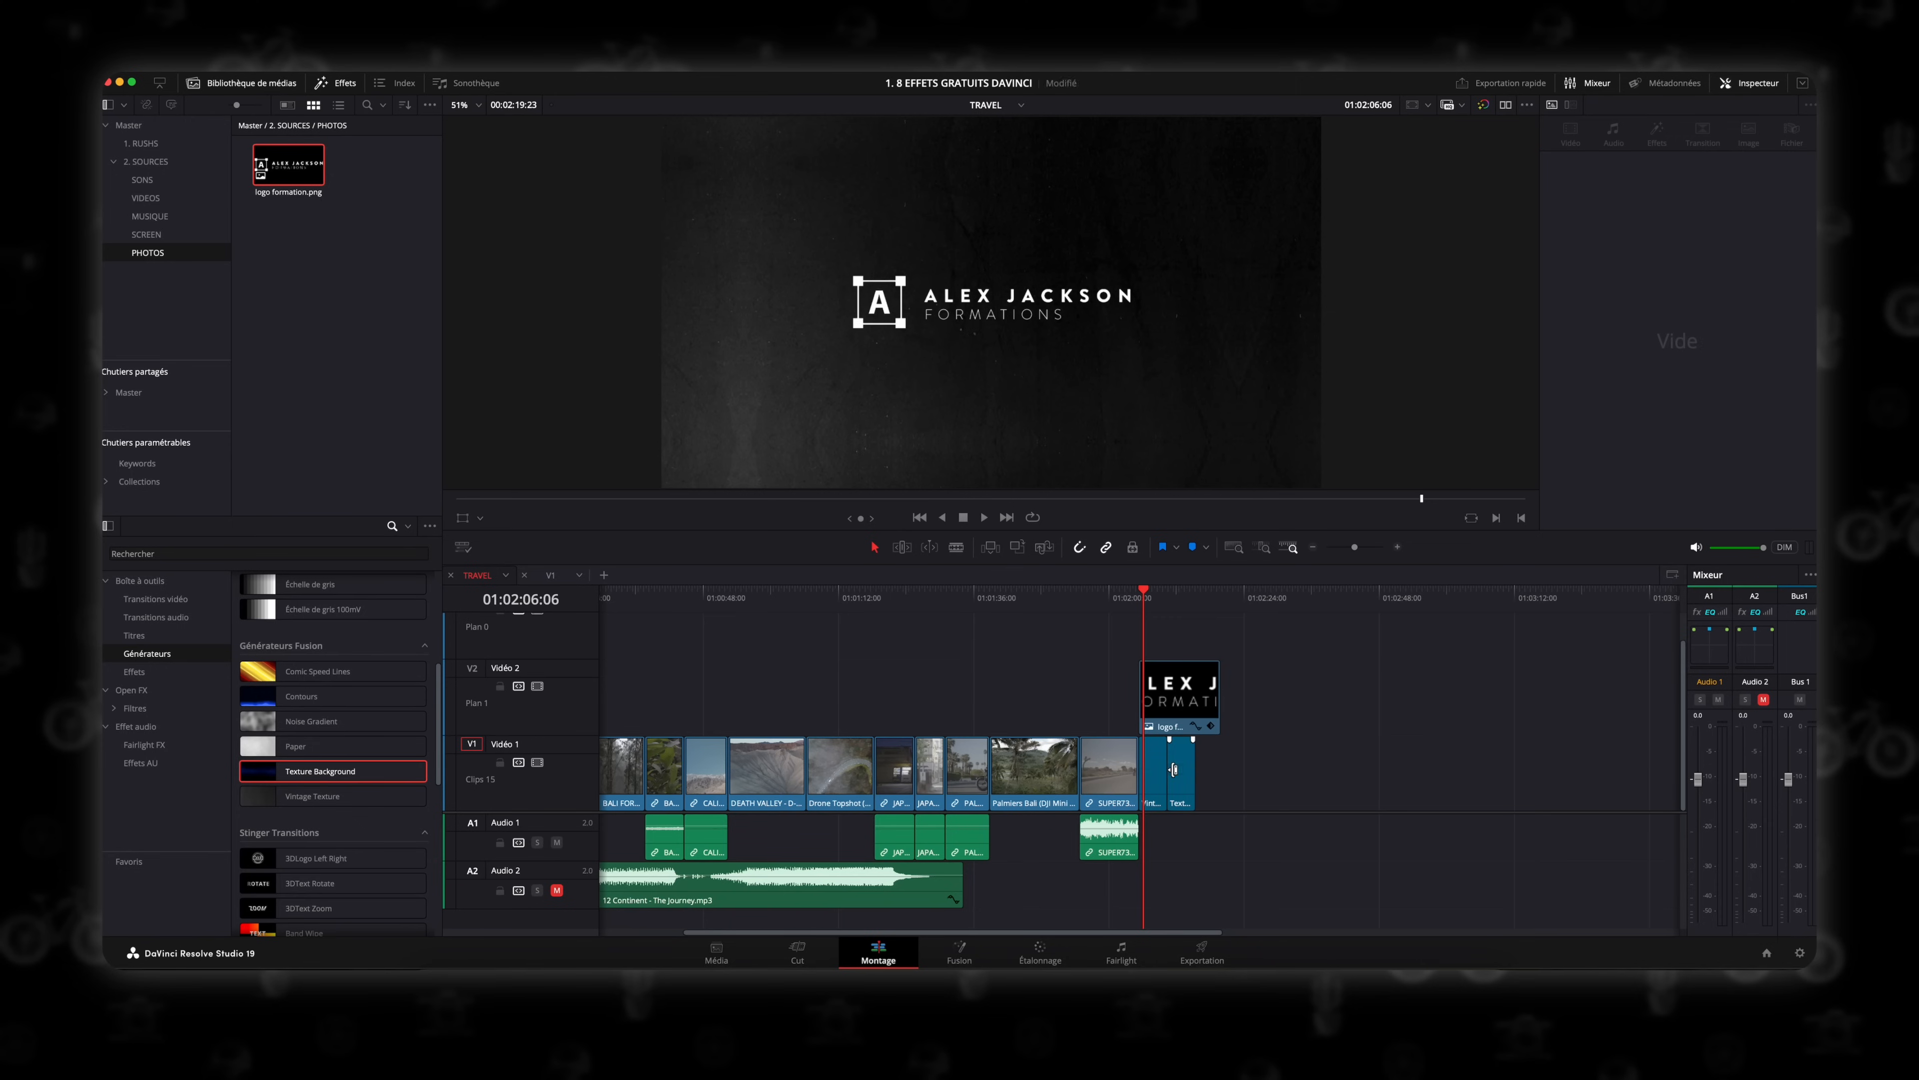
{"action": "left_click", "coordinate": [1172, 769]}
{"action": "left_click", "coordinate": [1689, 213]}
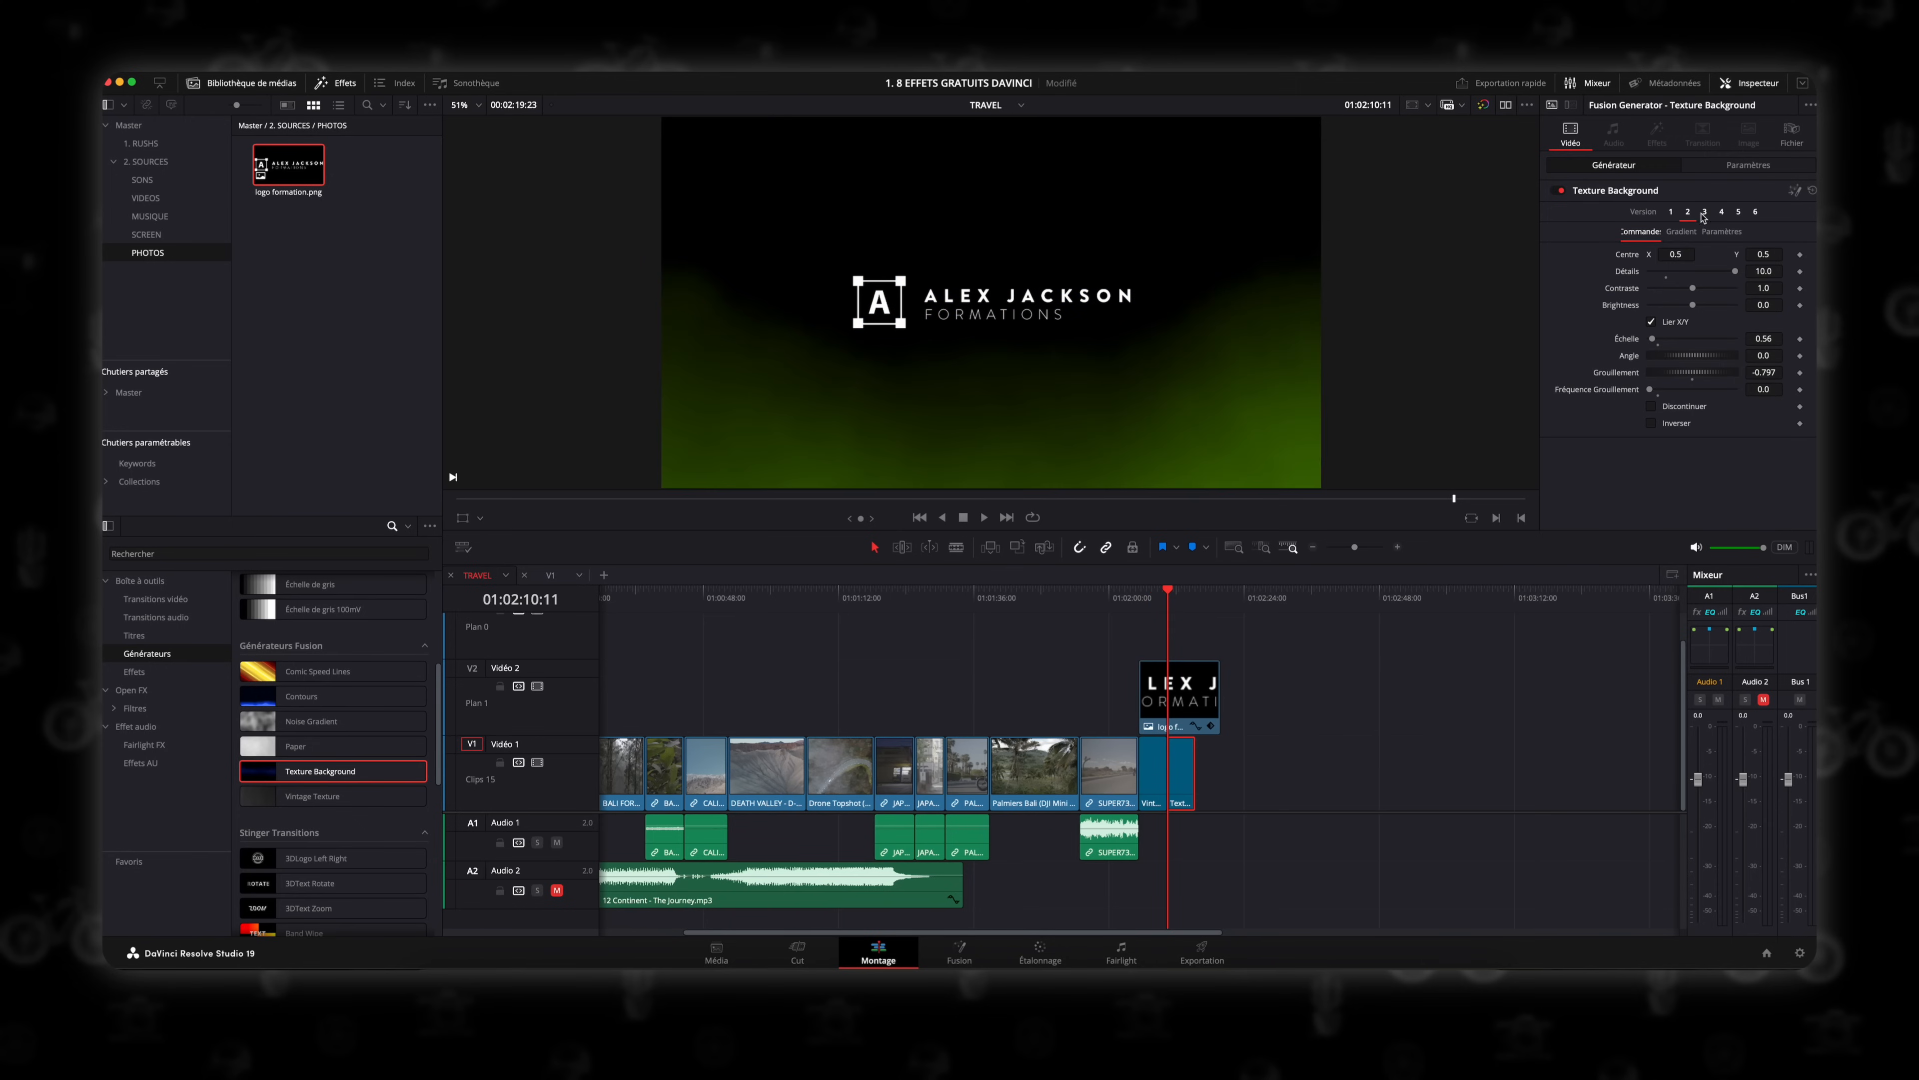
{"action": "left_click", "coordinate": [1704, 215]}
Pick a new colour for the selected gradient stop of the Texture Background.
{"action": "left_click", "coordinate": [1691, 234]}
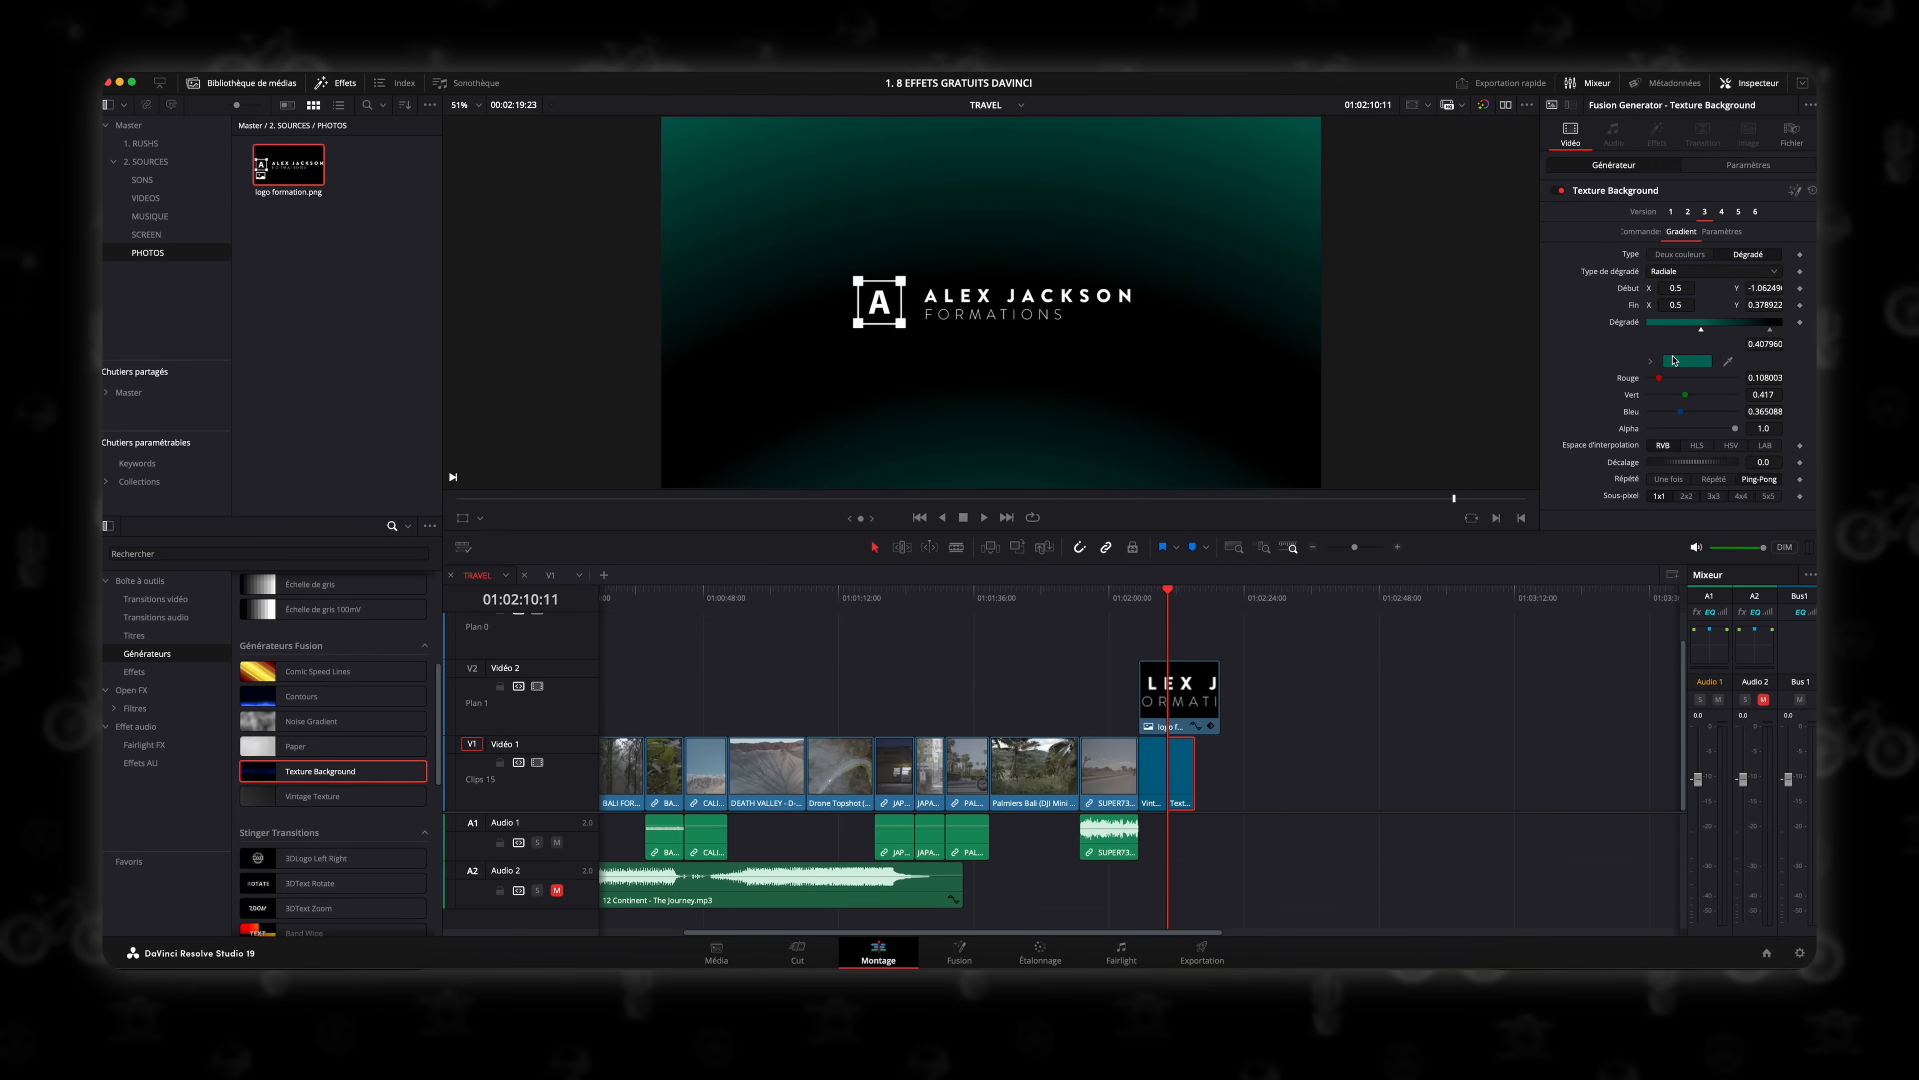
{"action": "left_click", "coordinate": [1674, 361]}
{"action": "left_click", "coordinate": [1439, 398]}
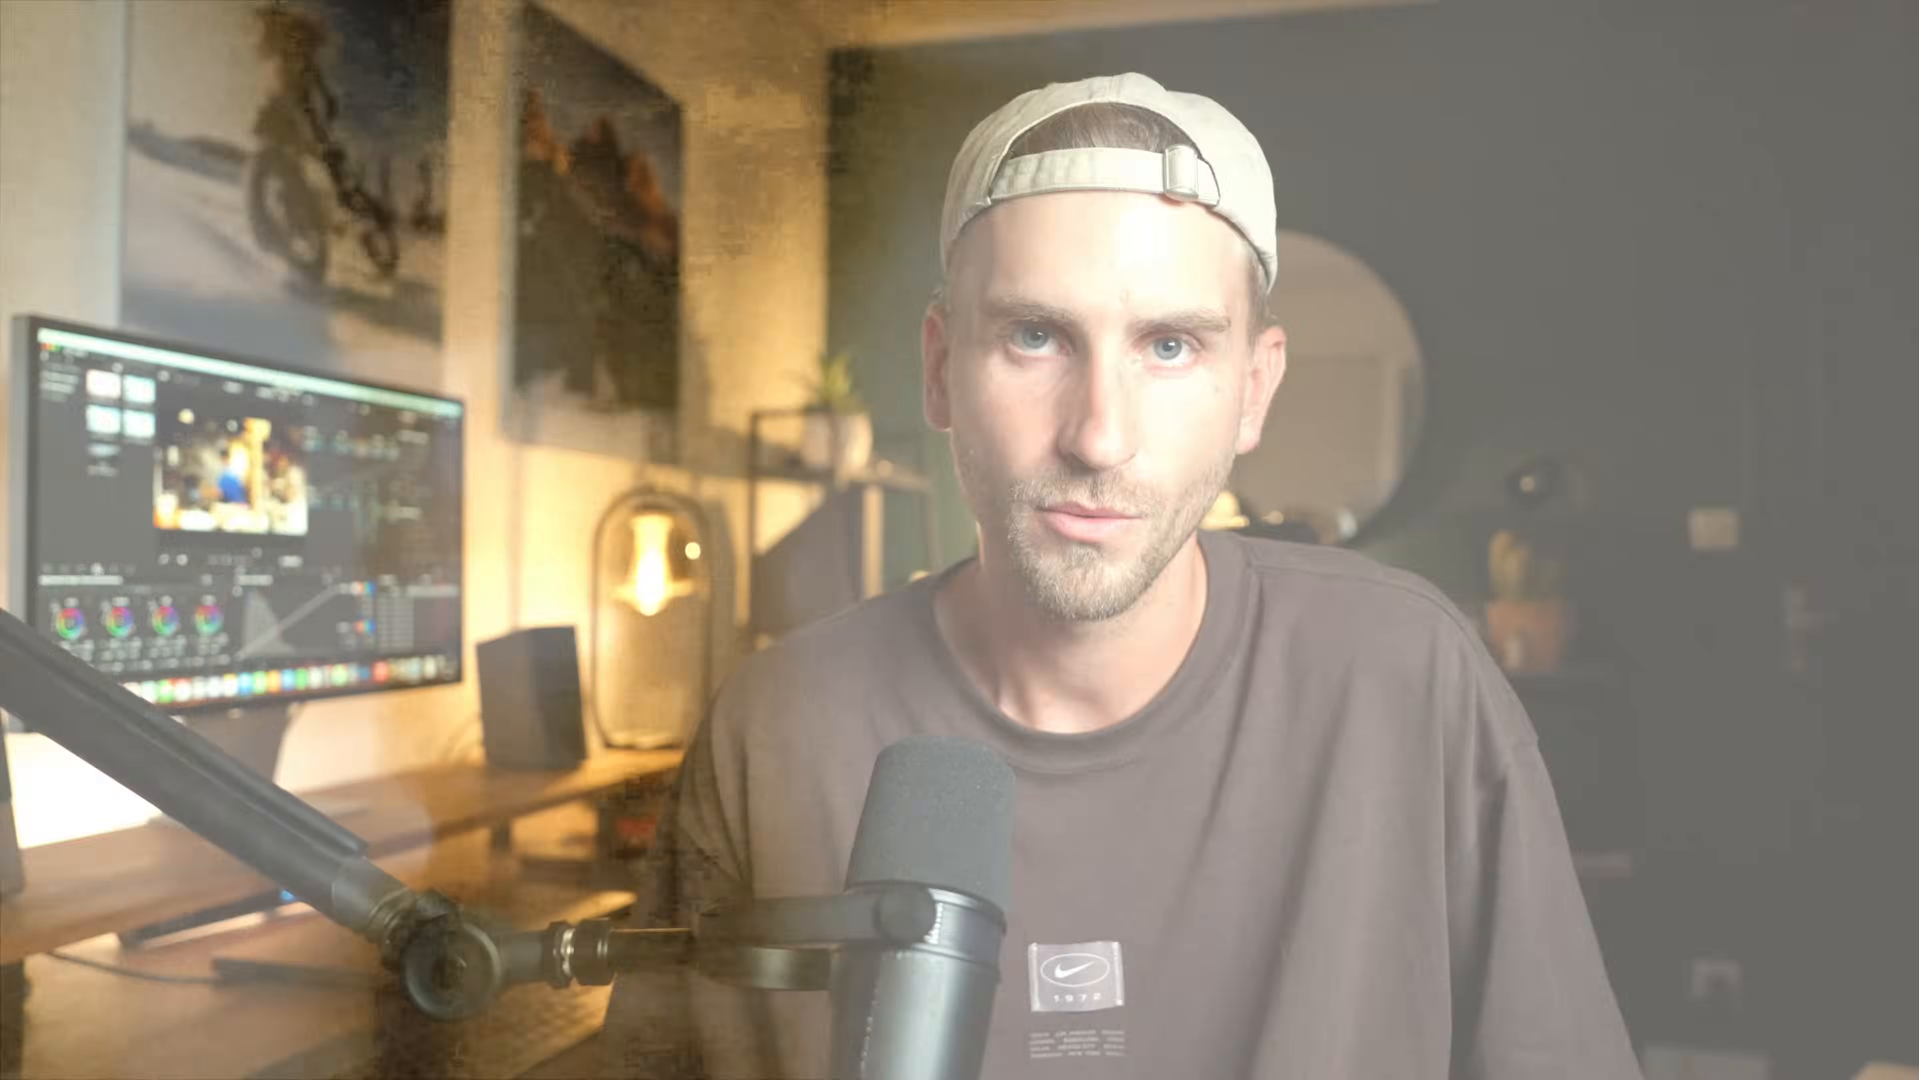